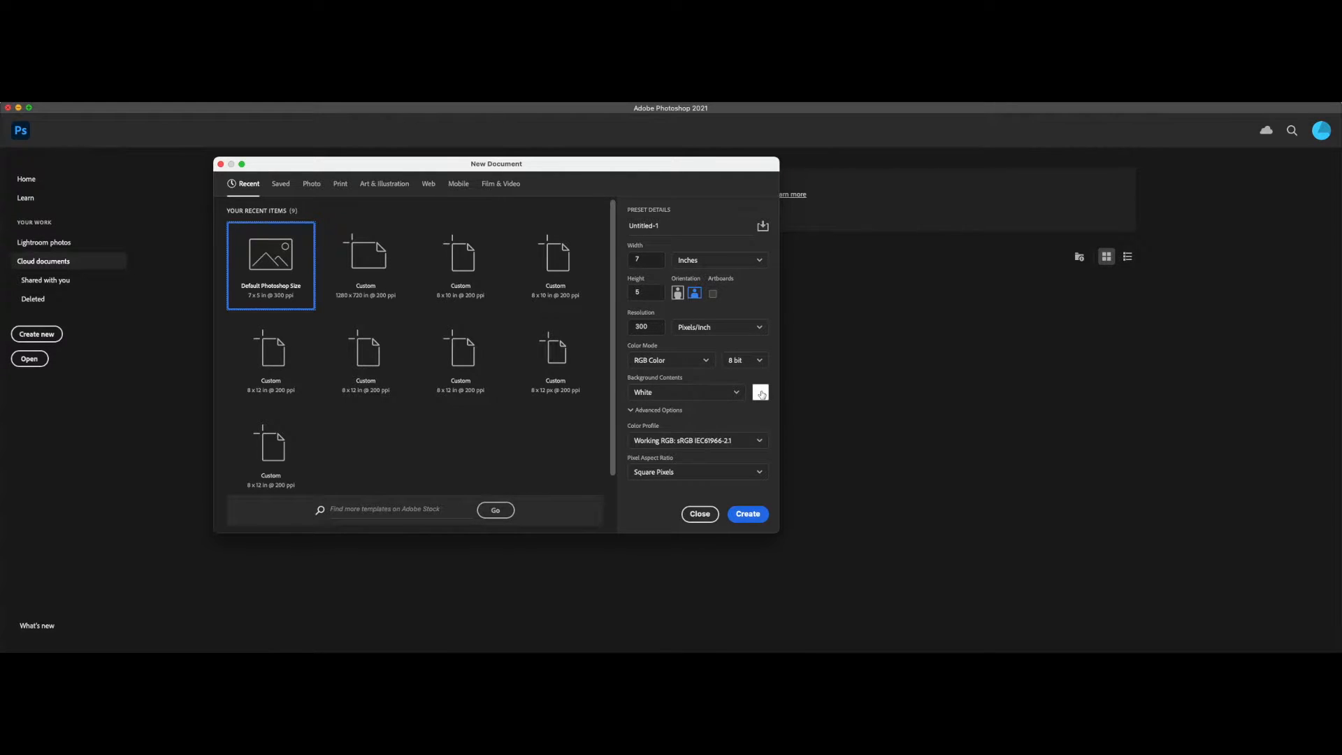
Step: Create a new 7 x 5 inch RGB document at 300 pixels/inch and fill its background with black
left_click(751, 515)
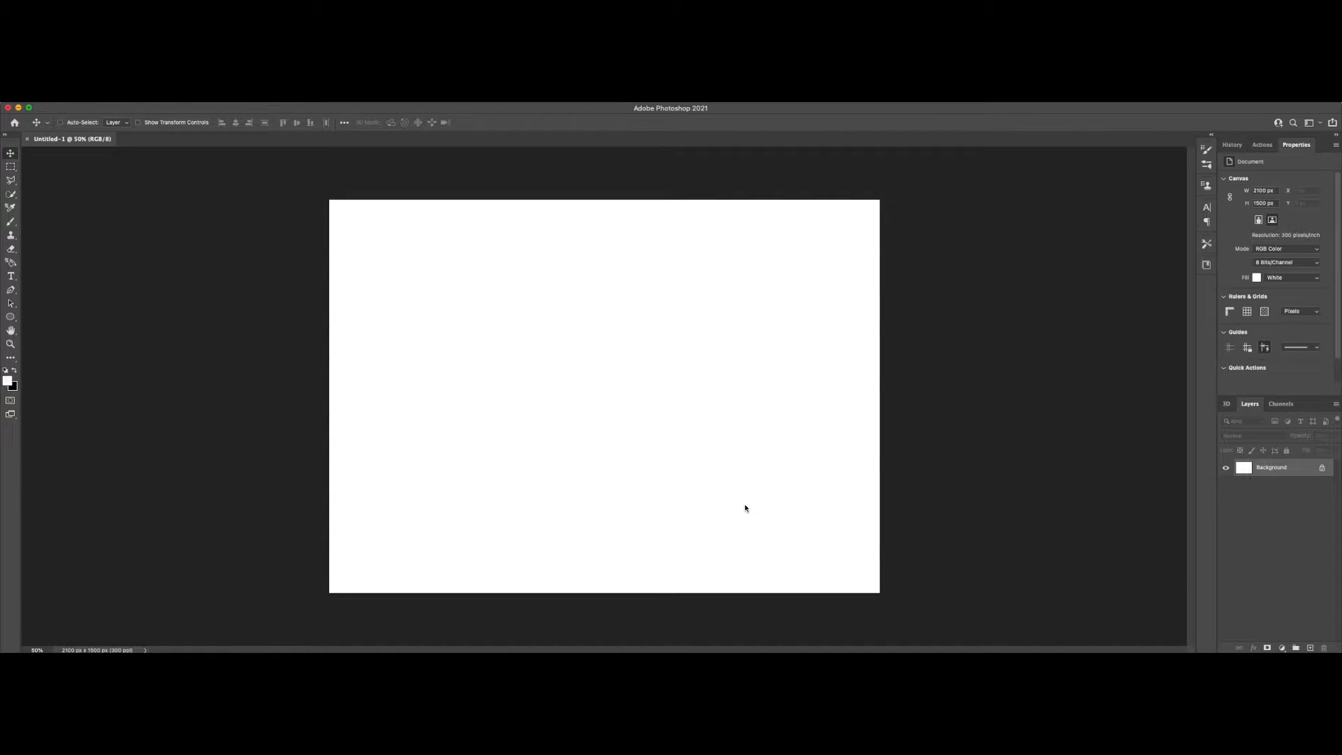
key("super+BackSpace")
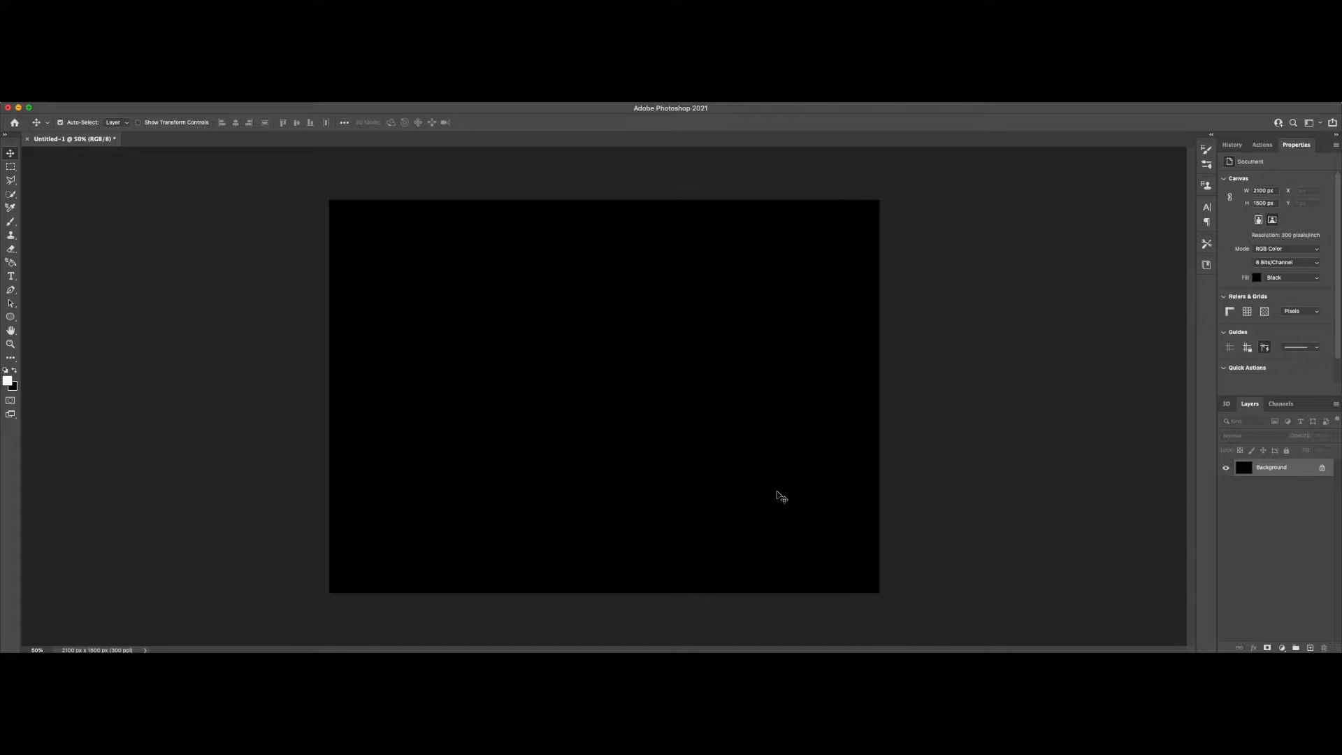
Step: Add white point text reading "FIRE TEXT" in Impact Regular at 72 pt on the canvas
key("t")
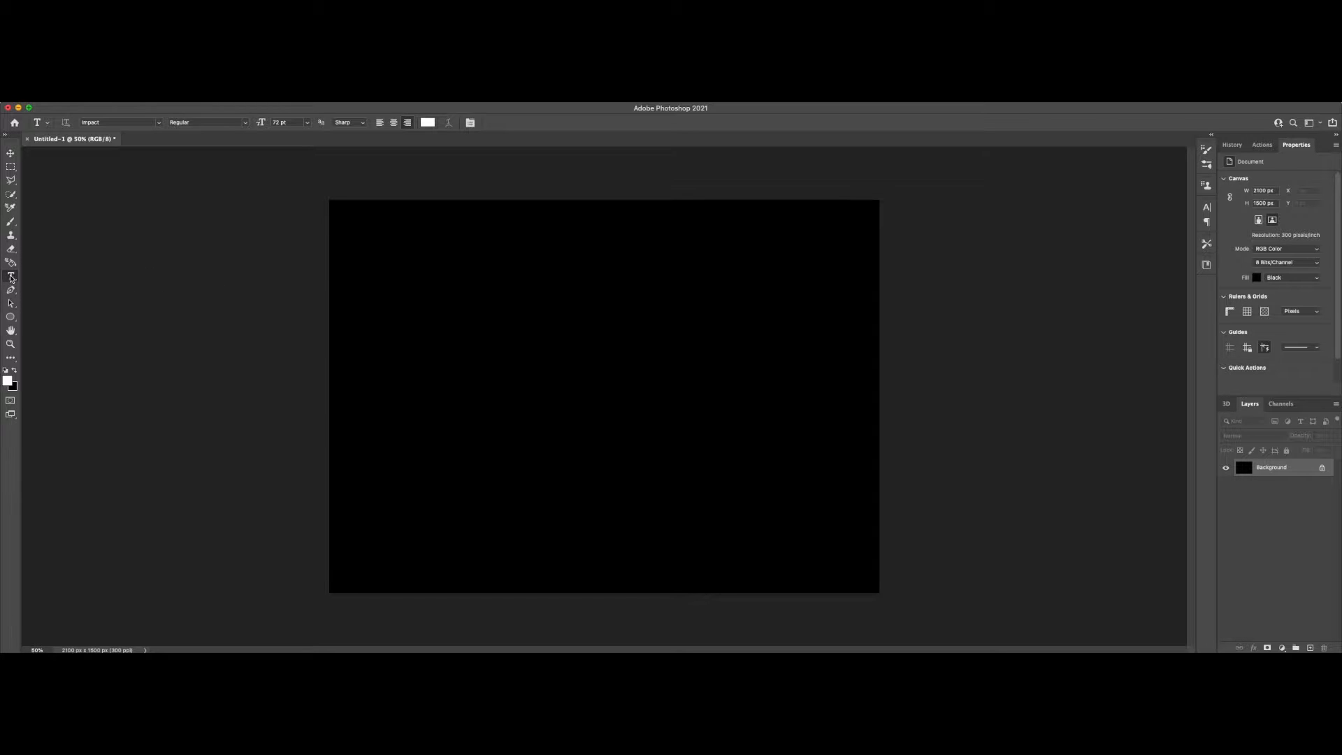
left_click(622, 388)
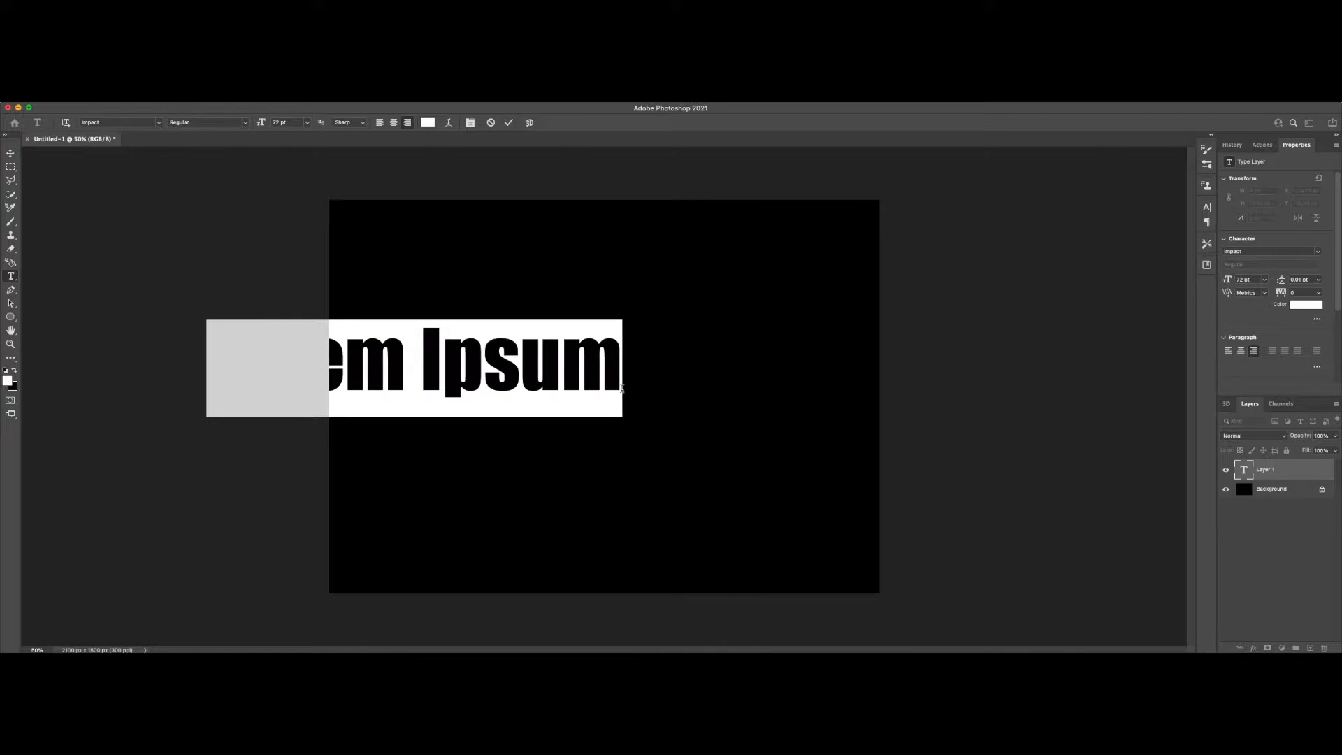
type("FIRE TEXT")
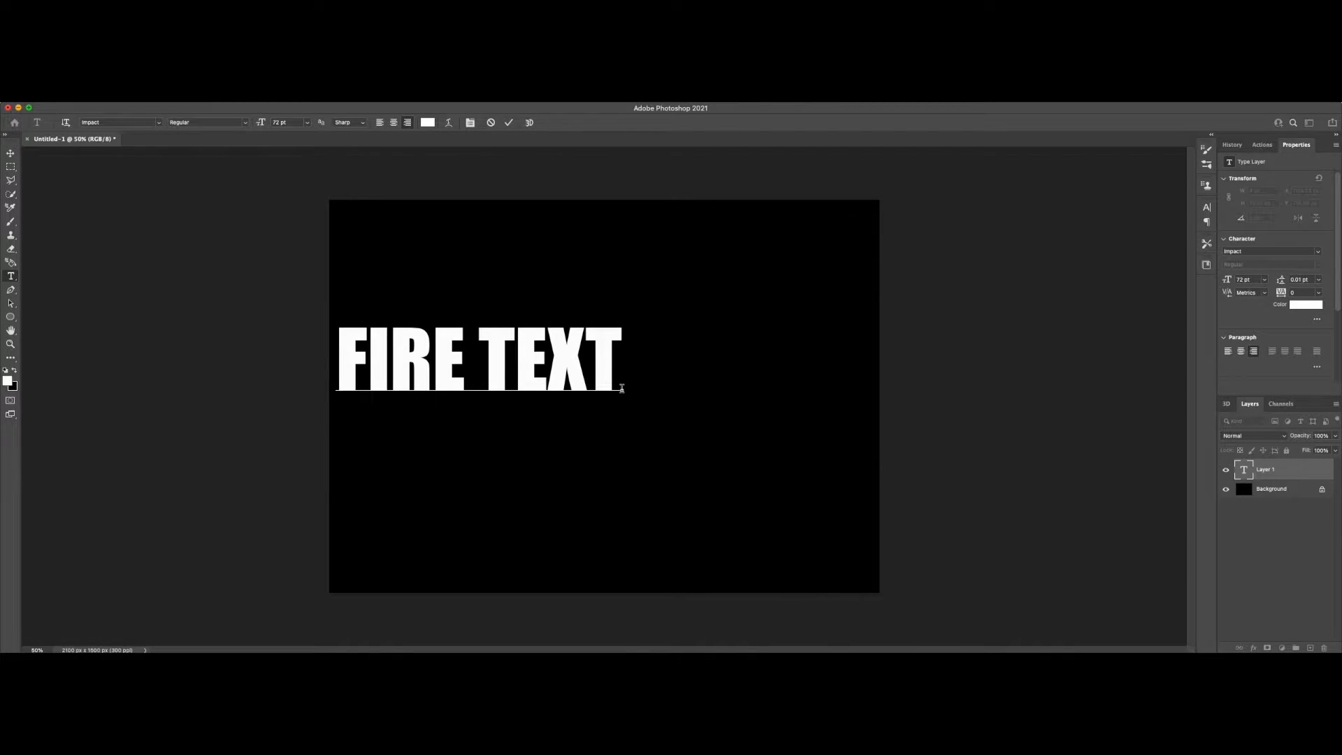
left_click(508, 124)
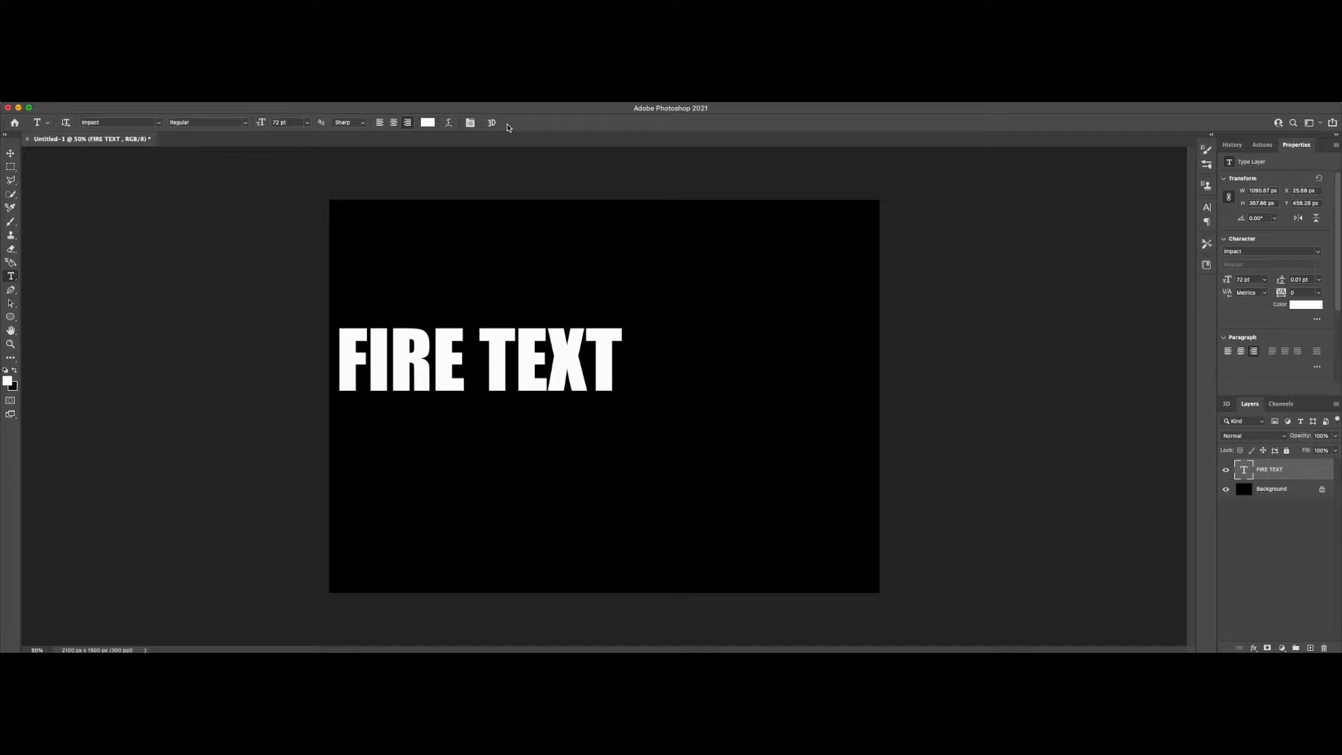
Step: Transform the FIRE TEXT layer, moving it toward the canvas centre and enlarging it to about 82 pt
key("ctrl+t")
left_click_drag(473, 358, 600, 374)
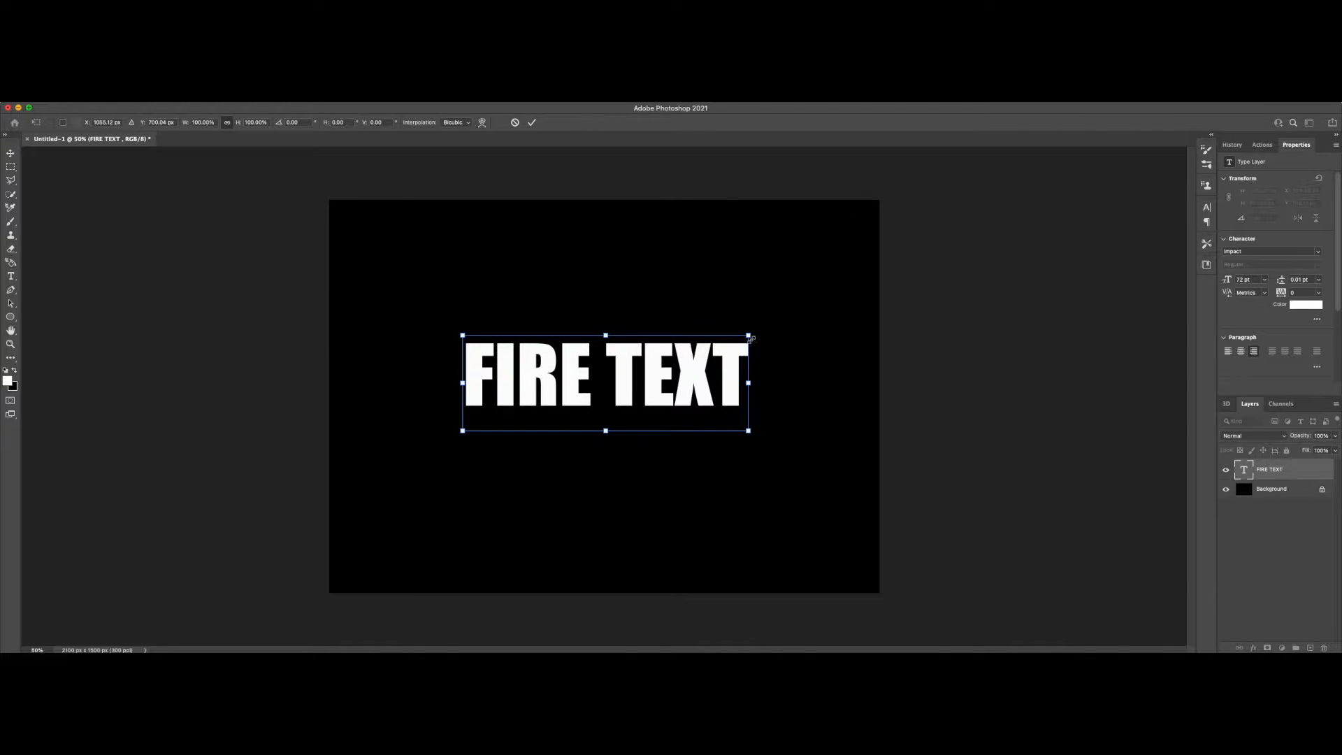
left_click_drag(750, 334, 713, 366)
left_click(532, 124)
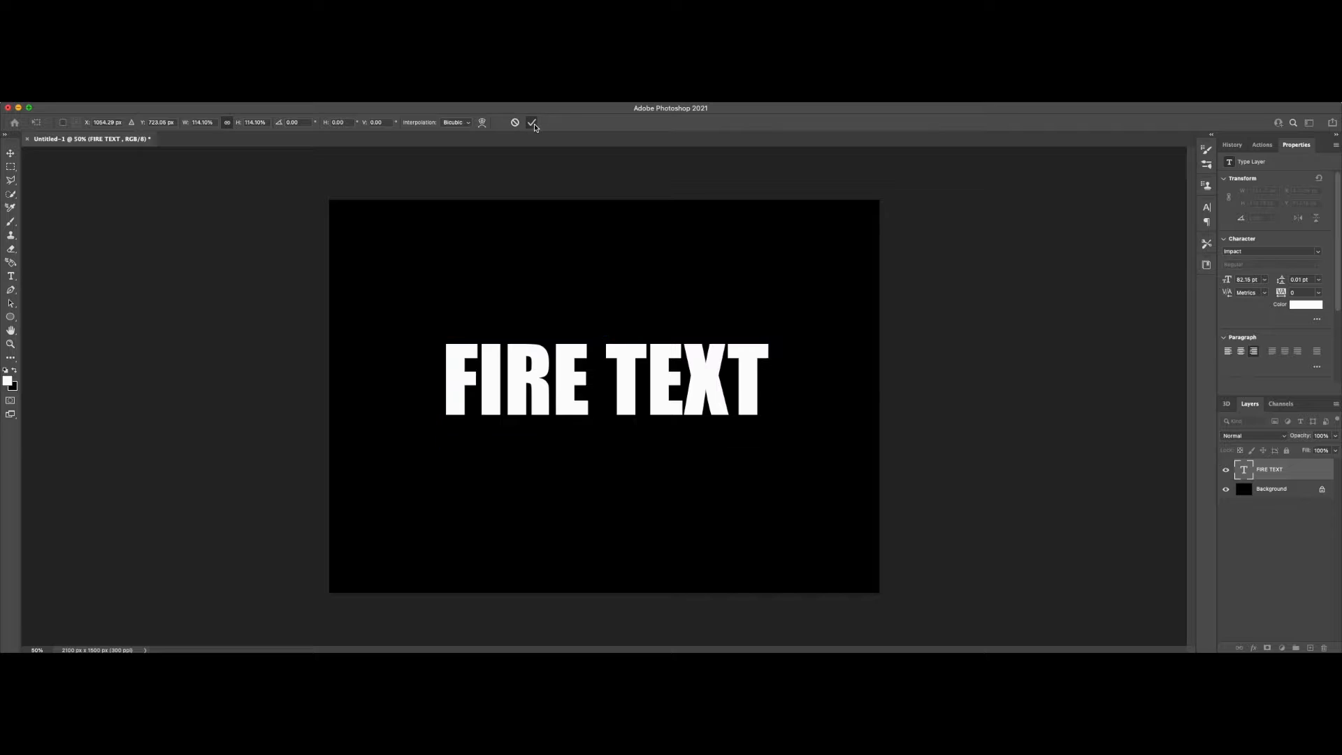
Step: Centre the FIRE TEXT layer horizontally and vertically on the whole canvas, and clear the selection
left_click(10, 155)
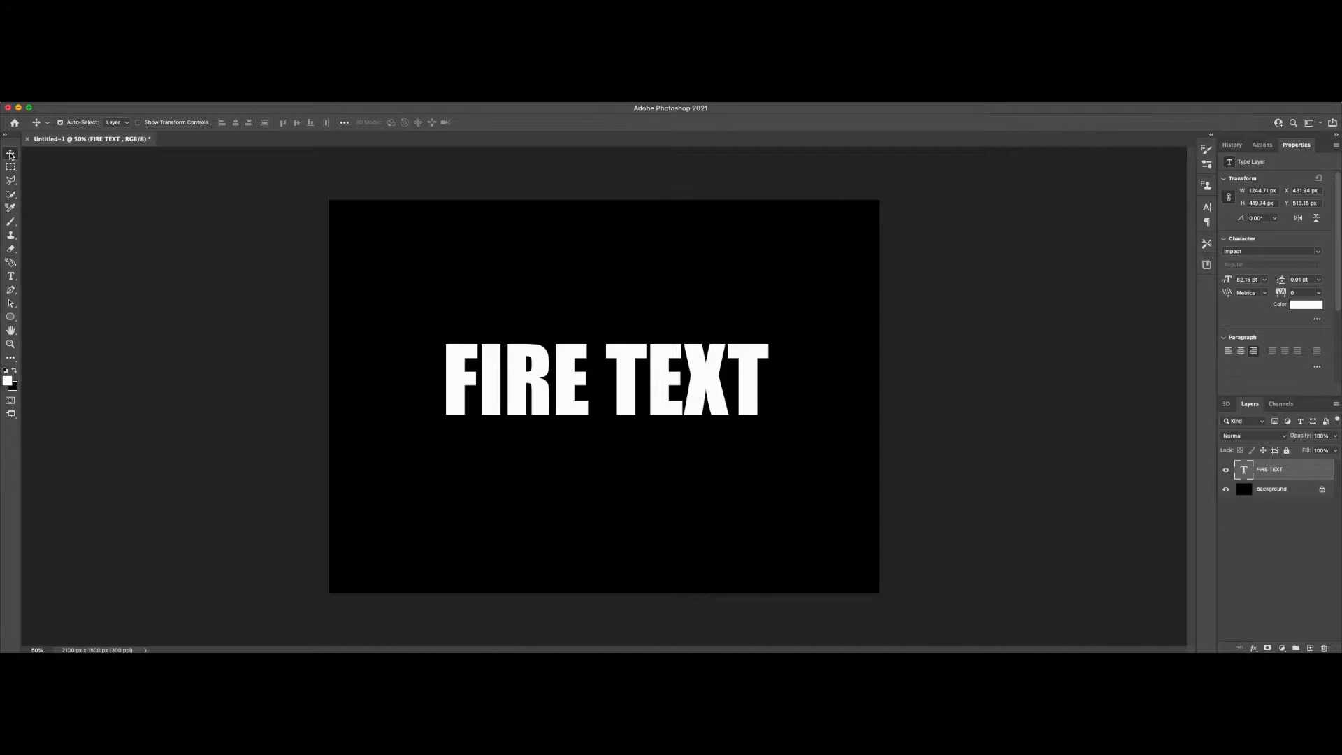
key("super+a")
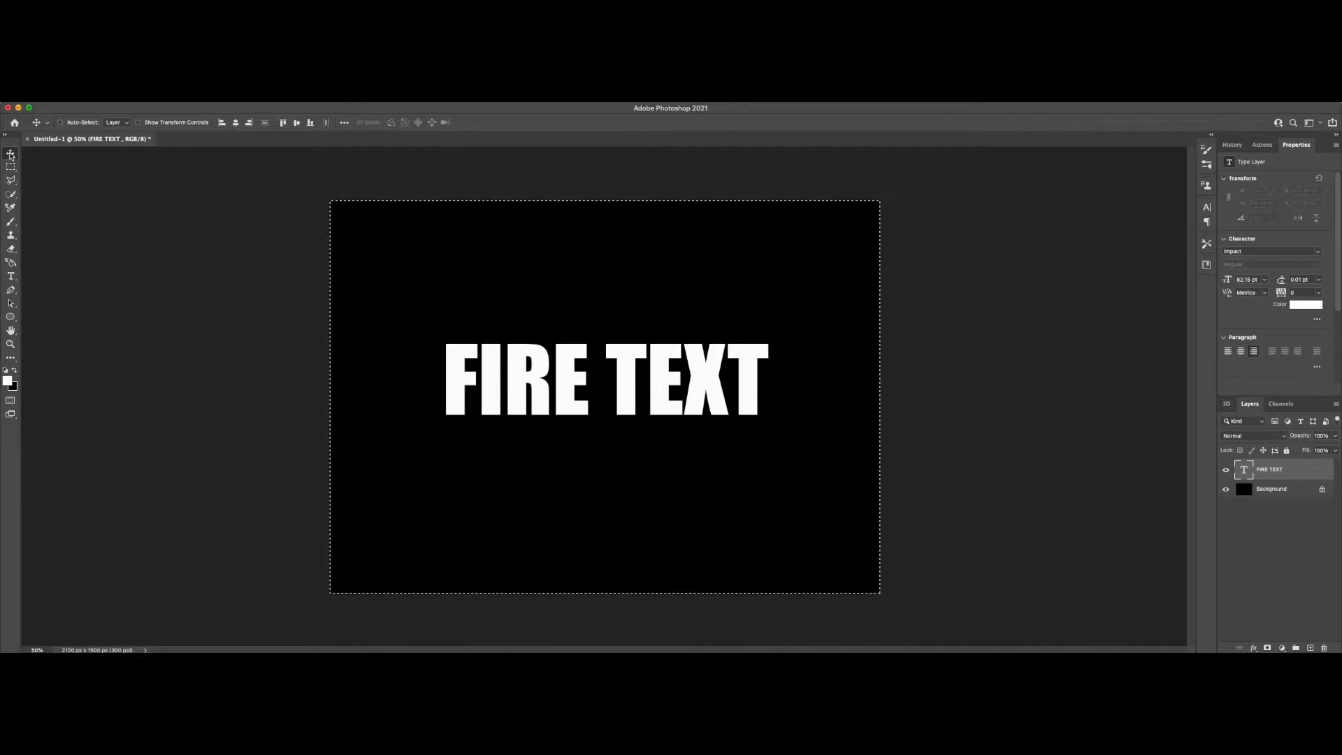
left_click(236, 122)
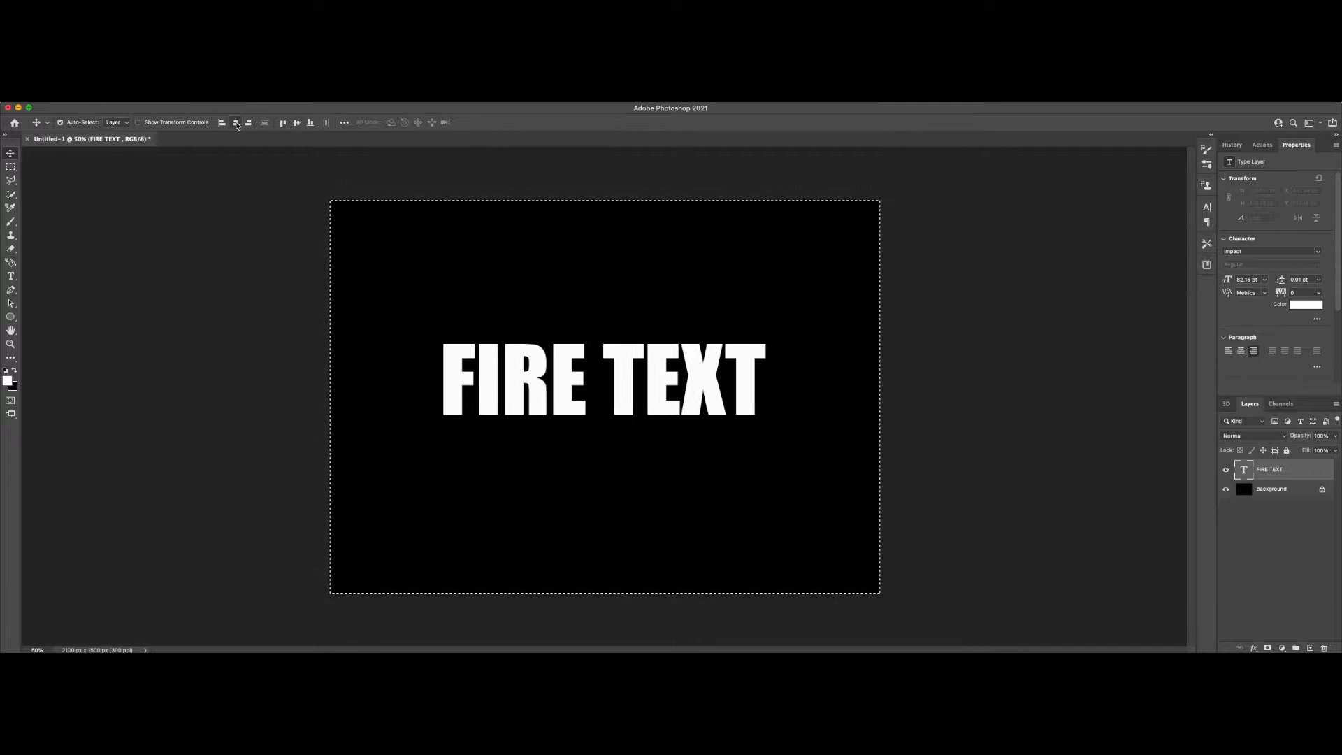
left_click(297, 123)
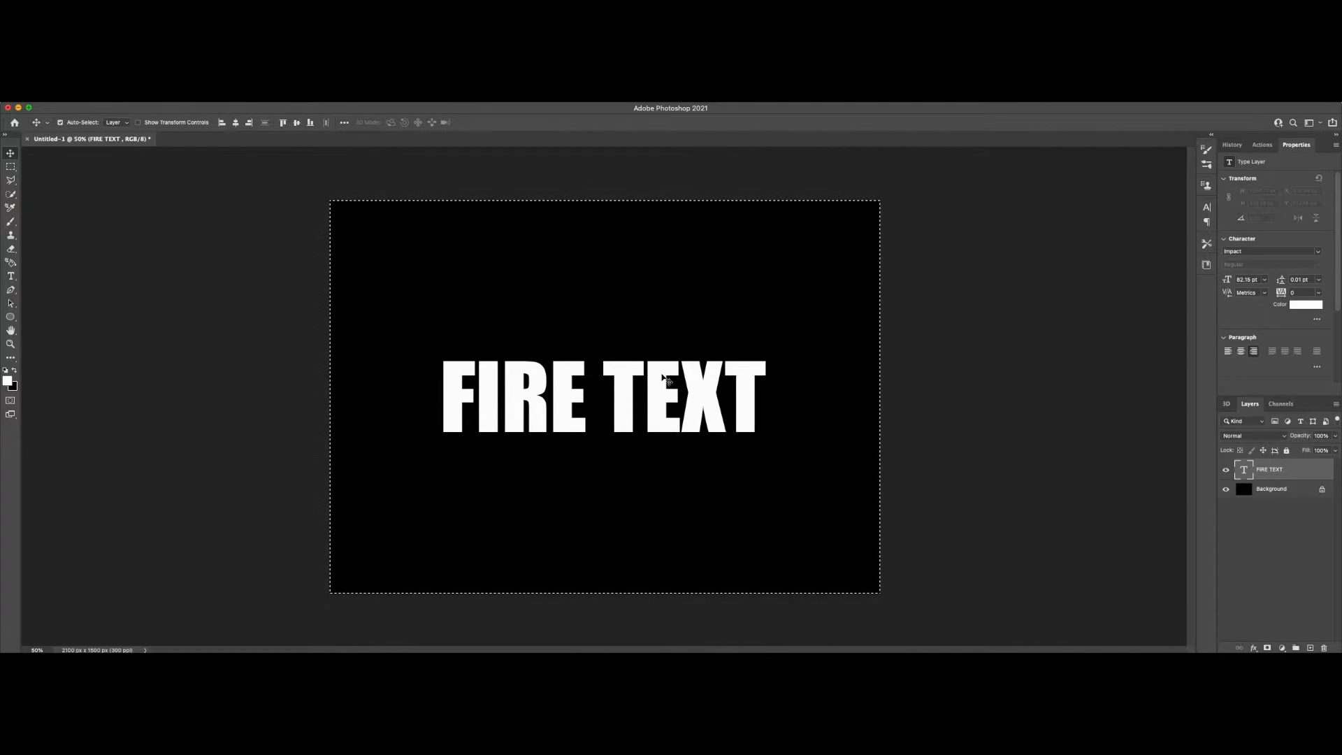
left_click(212, 96)
left_click(228, 120)
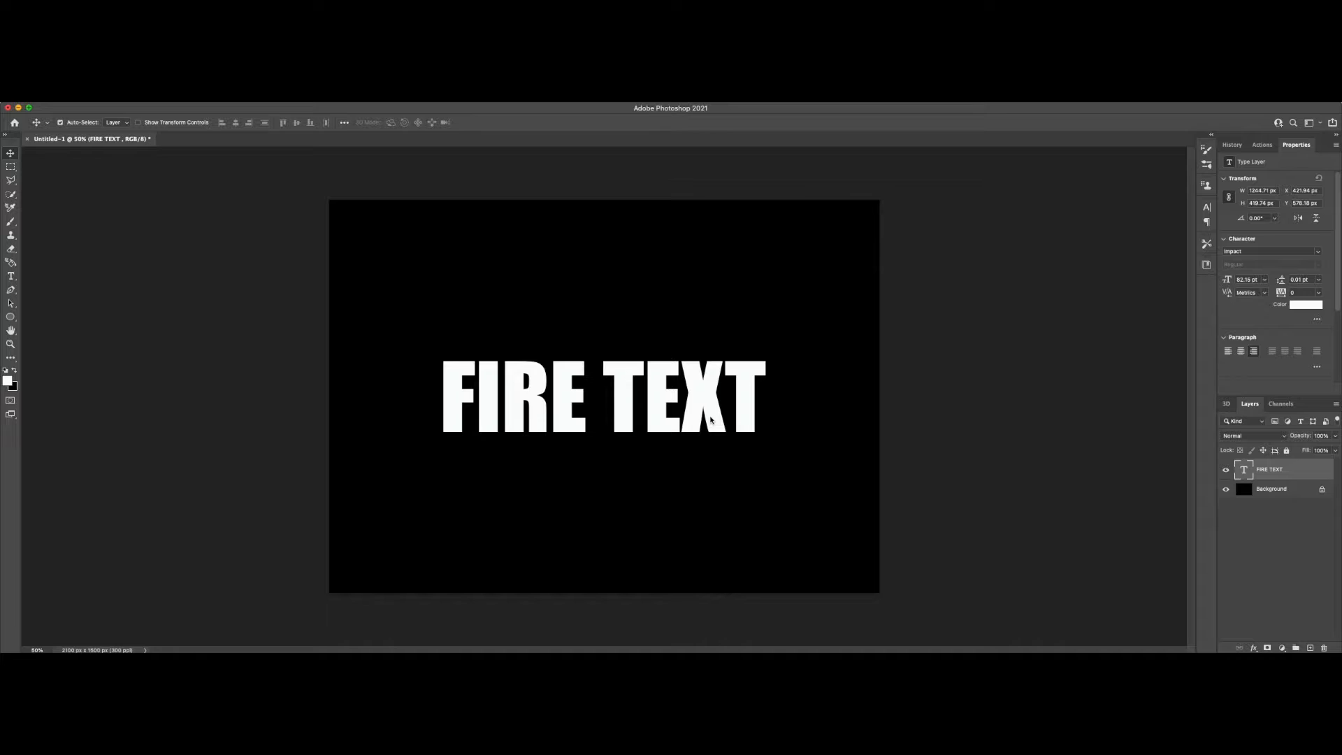
Step: Rasterize the FIRE TEXT type layer and cut its letter F onto a separate layer
right_click(1284, 474)
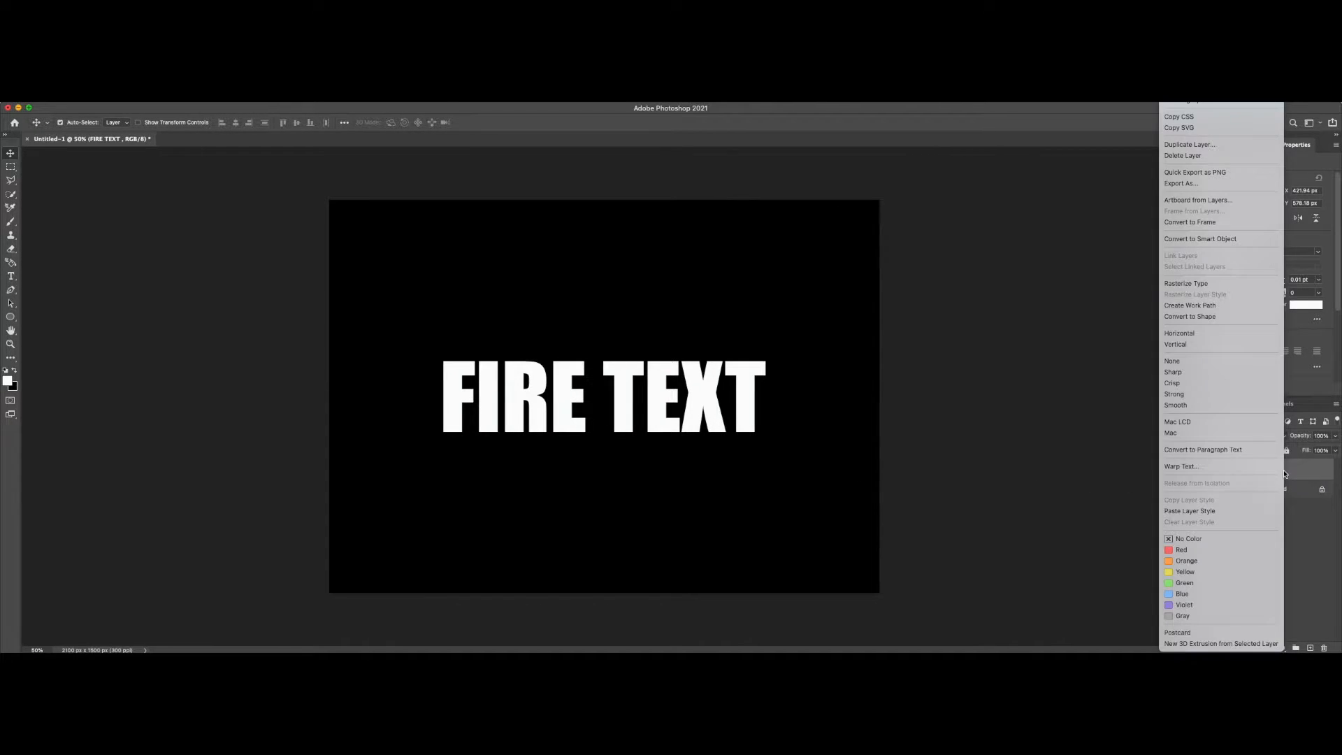
left_click(1191, 284)
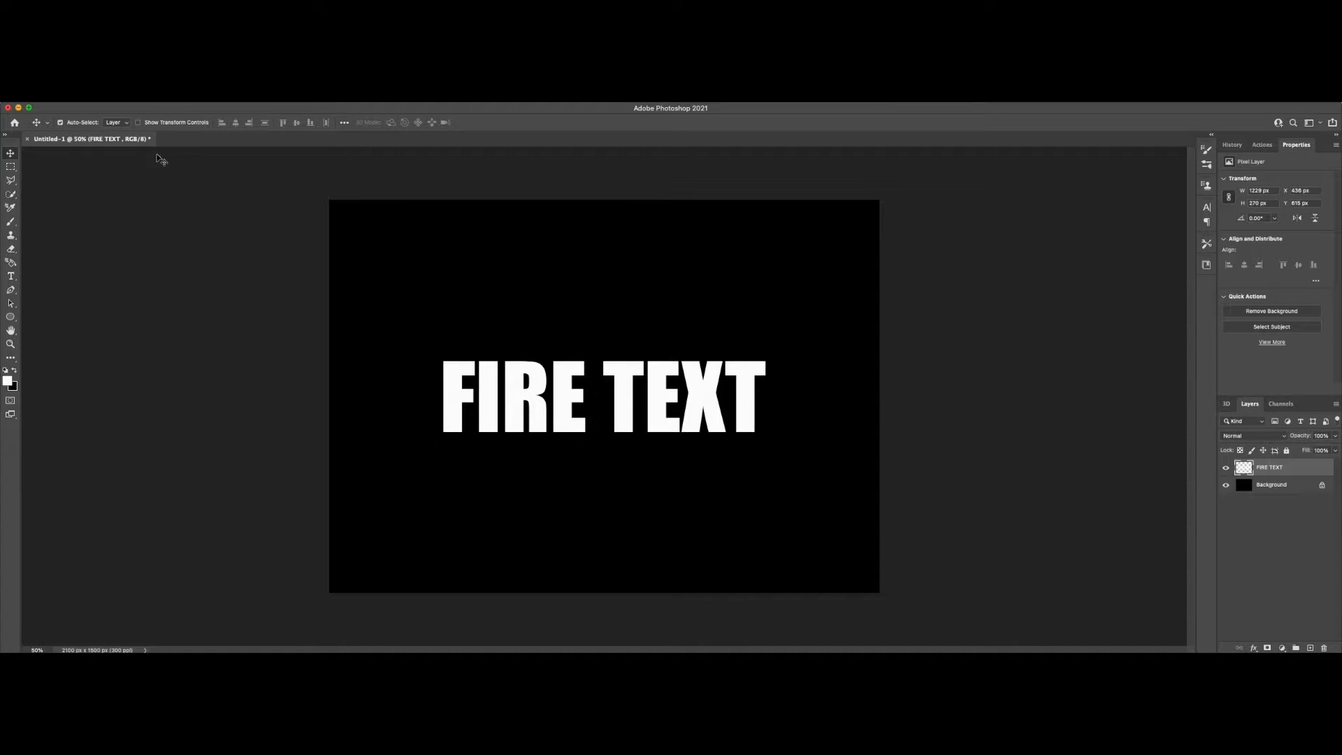
left_click(11, 167)
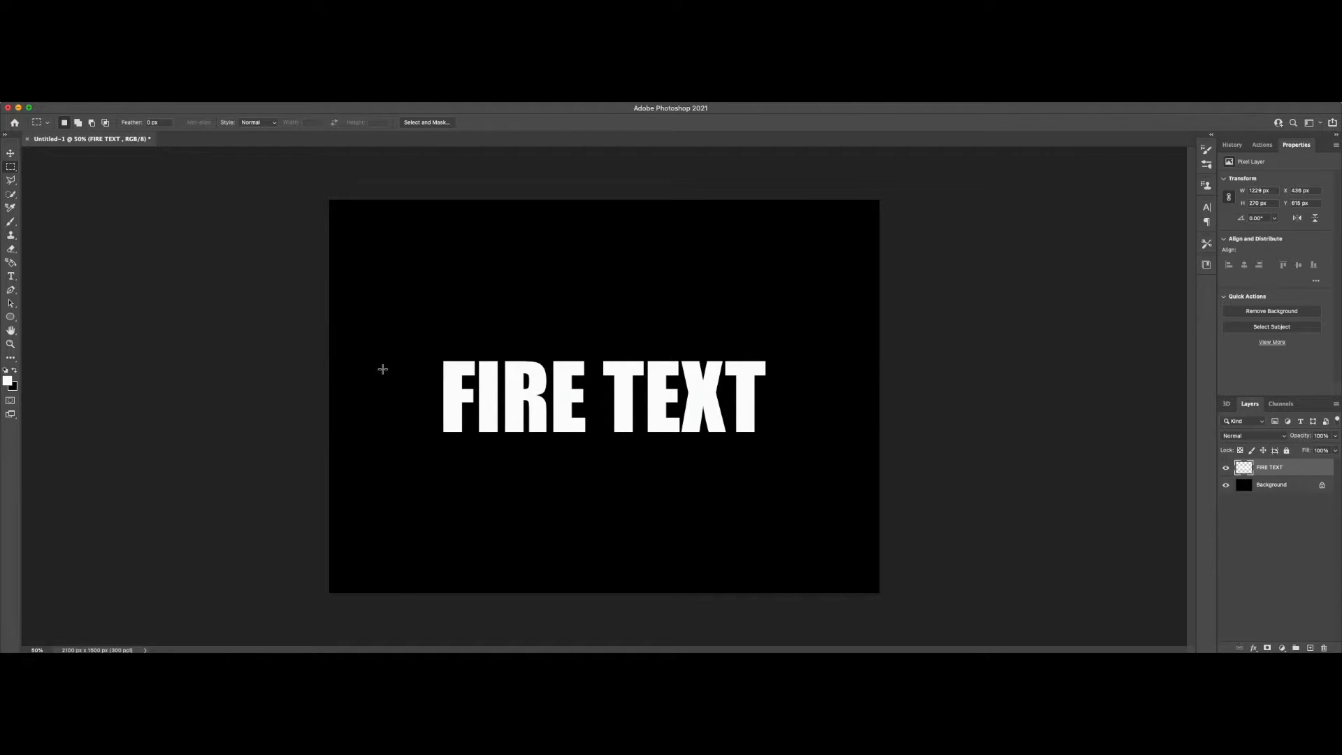
left_click(430, 362)
left_click_drag(429, 361, 474, 435)
key("super+j")
Step: Toggle the new letter layer's visibility to check its content, and rename the layer F
left_click(1226, 469)
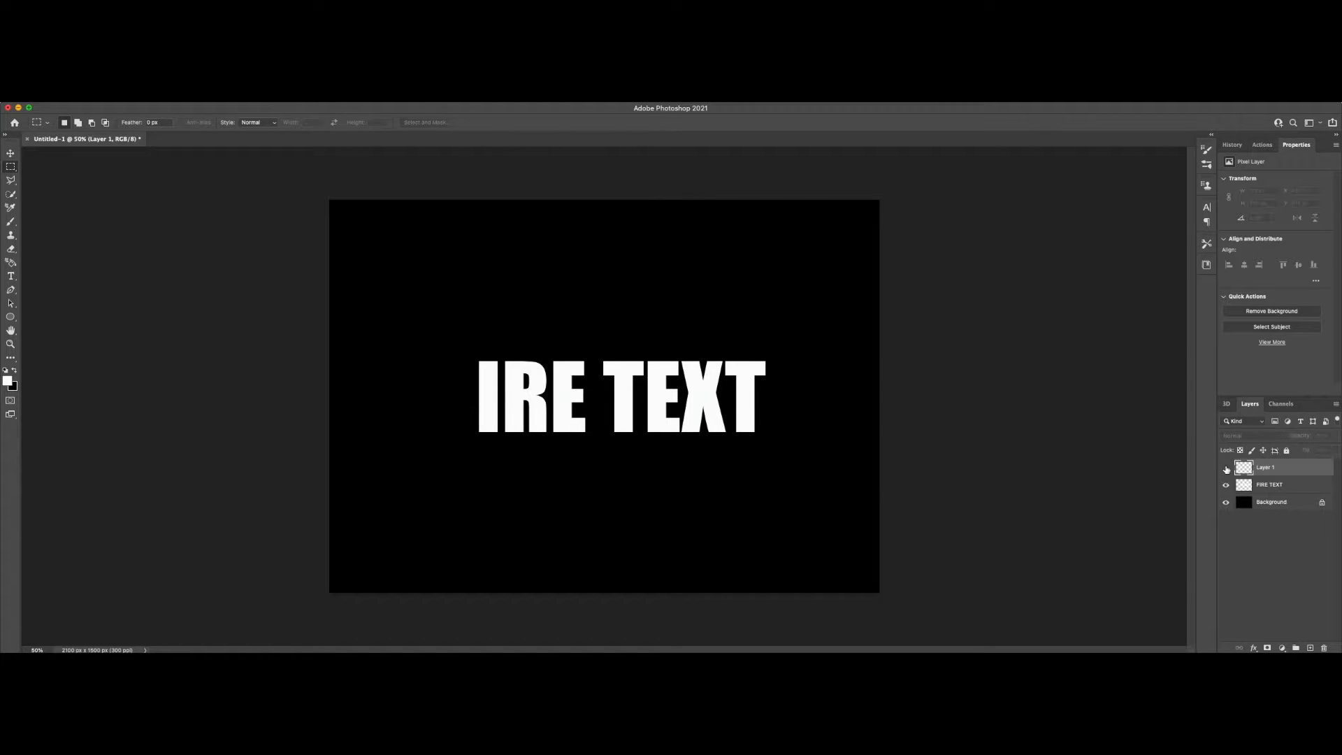
left_click(1226, 469)
left_click(1227, 469)
left_click(1226, 469)
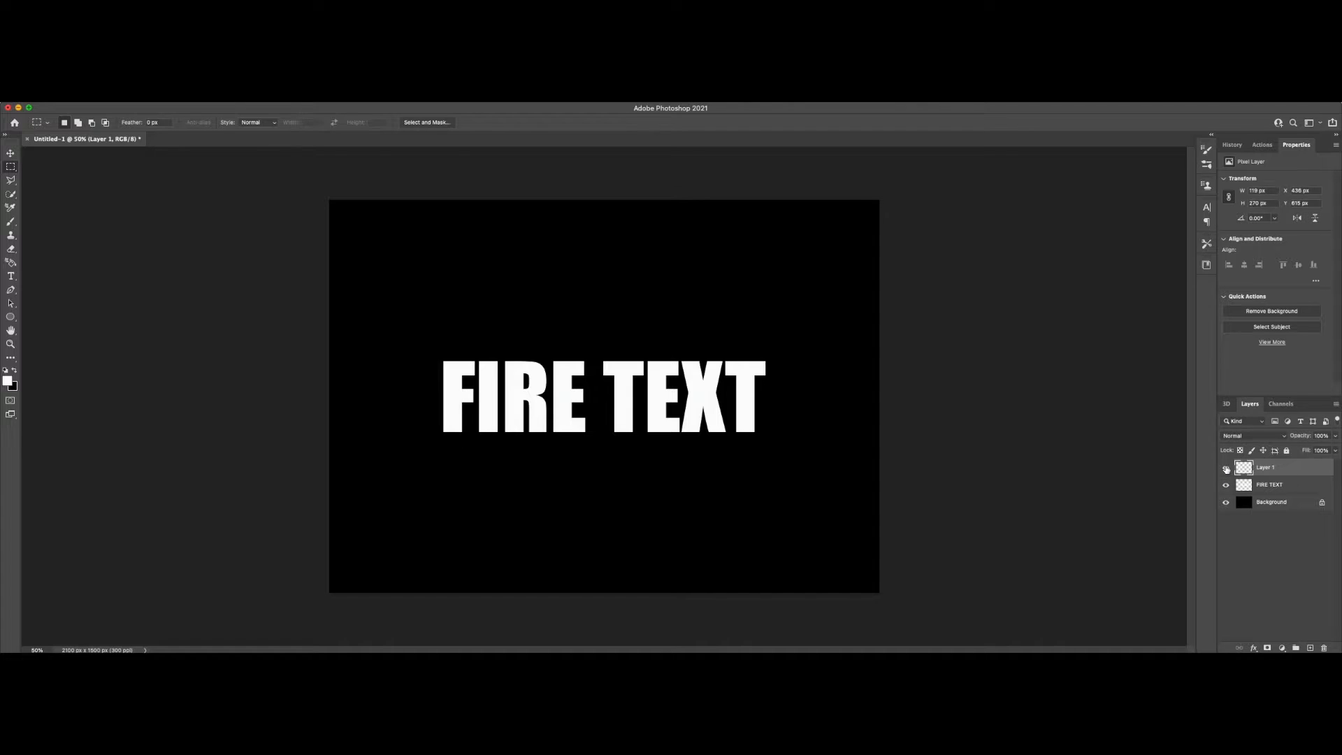
right_click(1263, 469)
double_click(1264, 468)
type("F")
key("Return")
Step: Cut the letters I and R from the FIRE TEXT layer onto separate layers, naming each after its letter
left_click_drag(476, 356, 502, 440)
key("shift+super+j")
left_click(1270, 484)
key("shift+super+j")
left_click_drag(476, 355, 550, 440)
type("I")
left_click(1269, 502)
key("shift+super+j")
Step: Cut the E of FIRE and the first T of TEXT from the FIRE TEXT layer onto their own layers
left_click_drag(542, 354, 596, 447)
left_click(1269, 519)
key("shift+super+j")
left_click_drag(594, 349, 645, 444)
left_click(1270, 537)
key("shift+super+j")
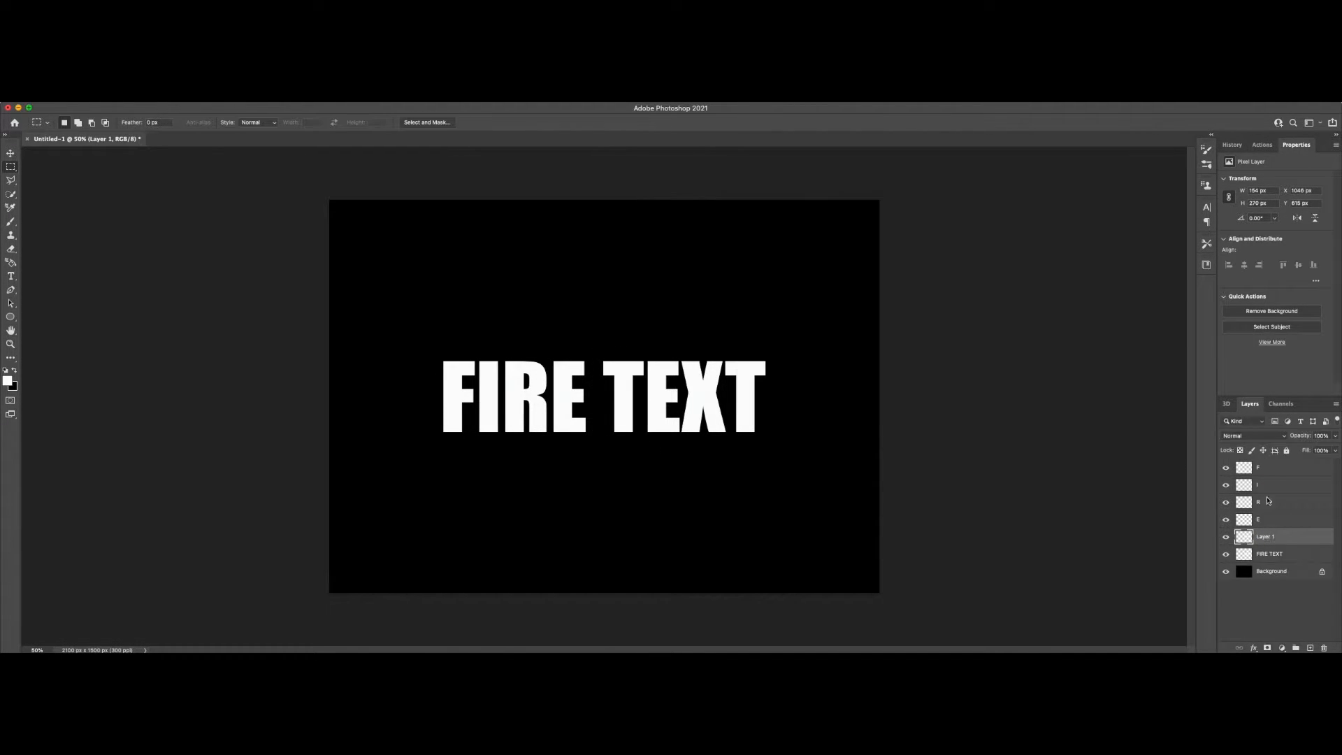
Step: Cut the E and X of TEXT onto separate layers, naming each after its letter
key("shift+super+j")
double_click(1264, 554)
left_click_drag(643, 355, 725, 441)
type("E")
left_click(1271, 571)
key("shift+super+j")
double_click(1264, 571)
left_click(1276, 587)
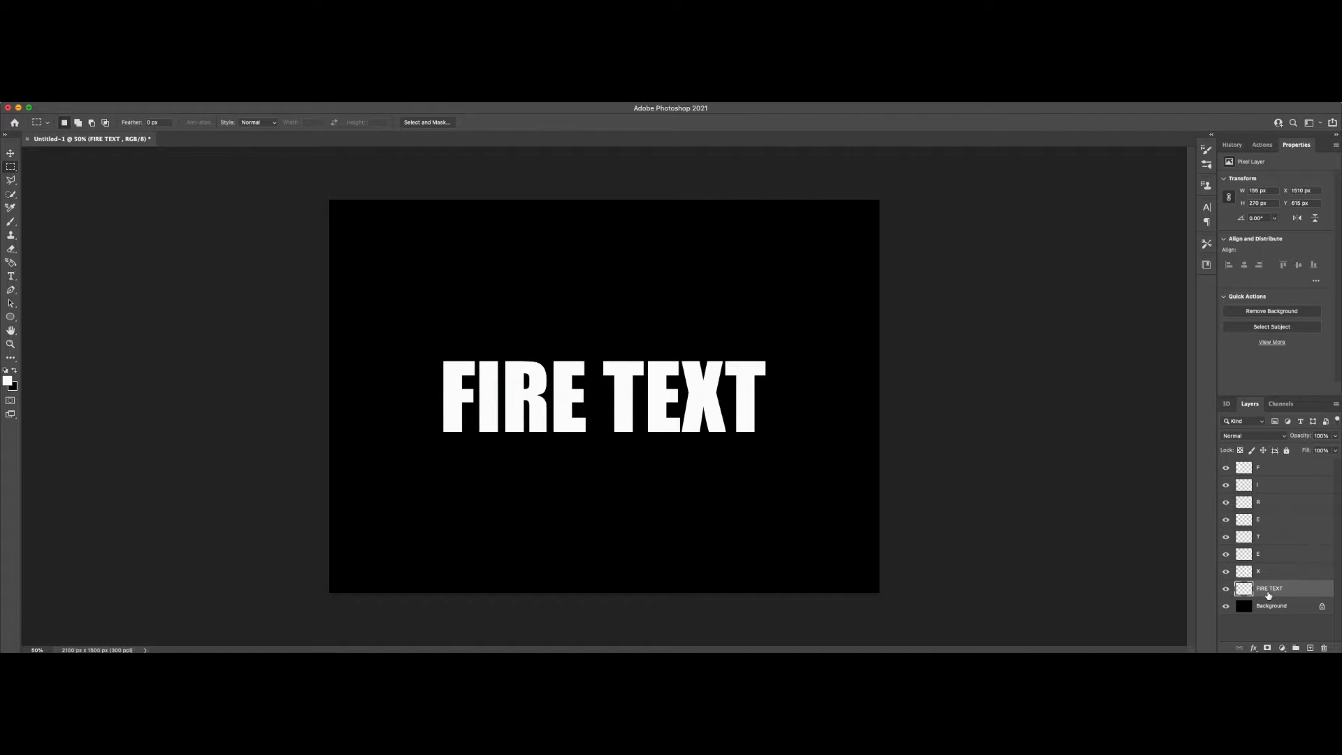
Step: Rename the FIRE TEXT layer, which holds only the final letter, as T
double_click(1269, 589)
type("T")
key("Return")
Step: Apply a doubled Drop Shadow to the F layer in Normal blend mode with the red colour #fd0309
key("alt+period")
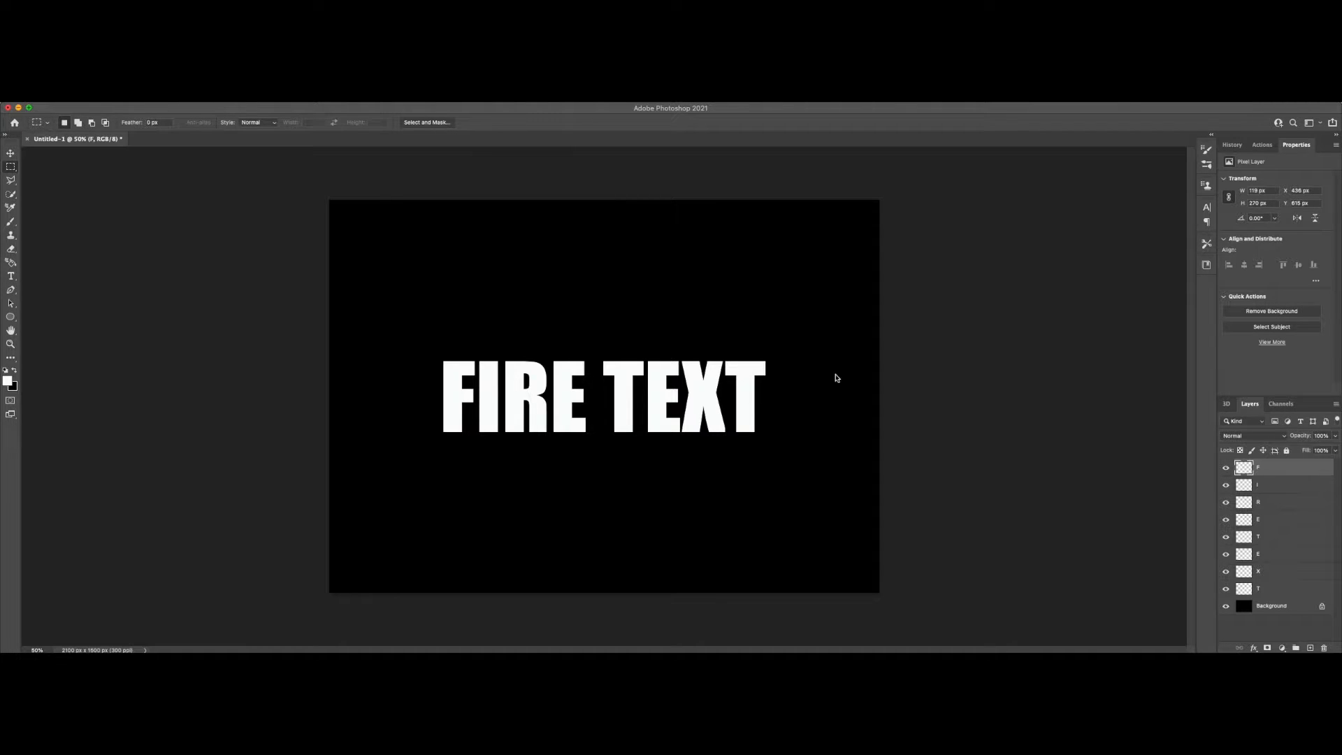
double_click(1276, 468)
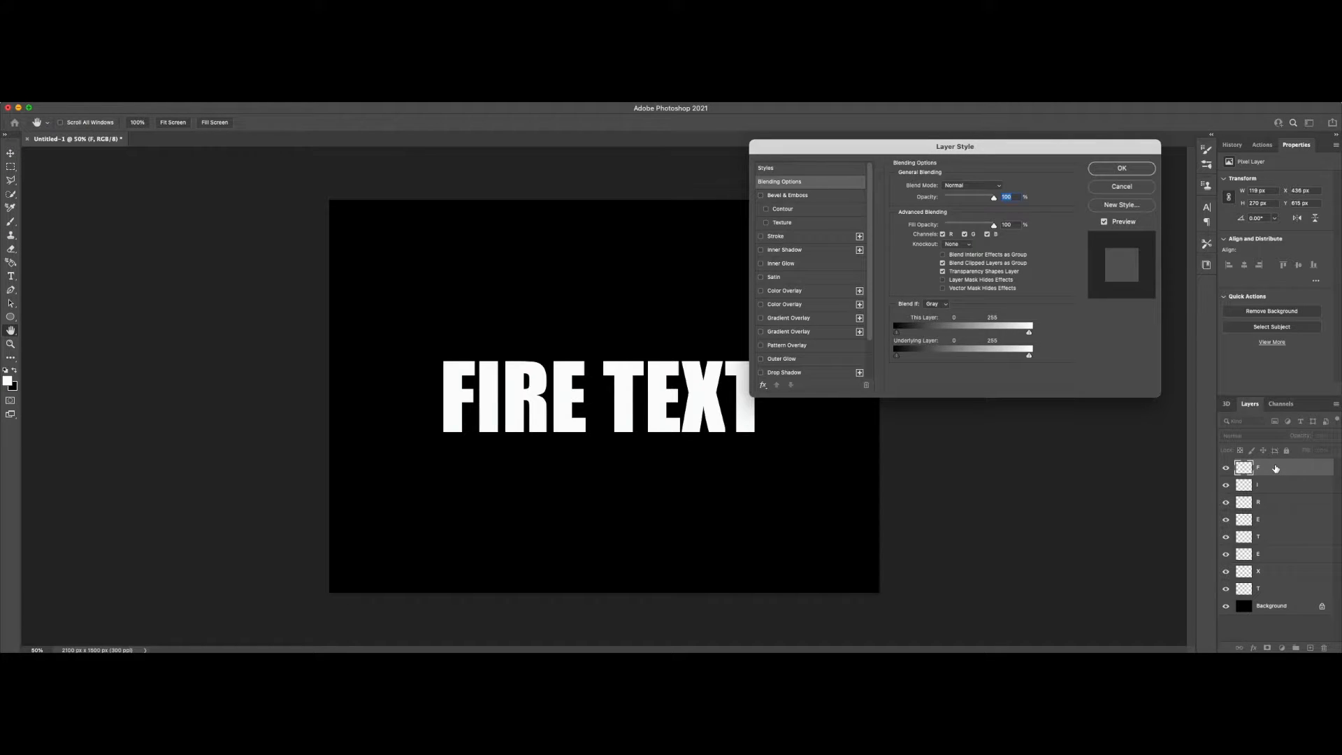
left_click(761, 373)
left_click(860, 374)
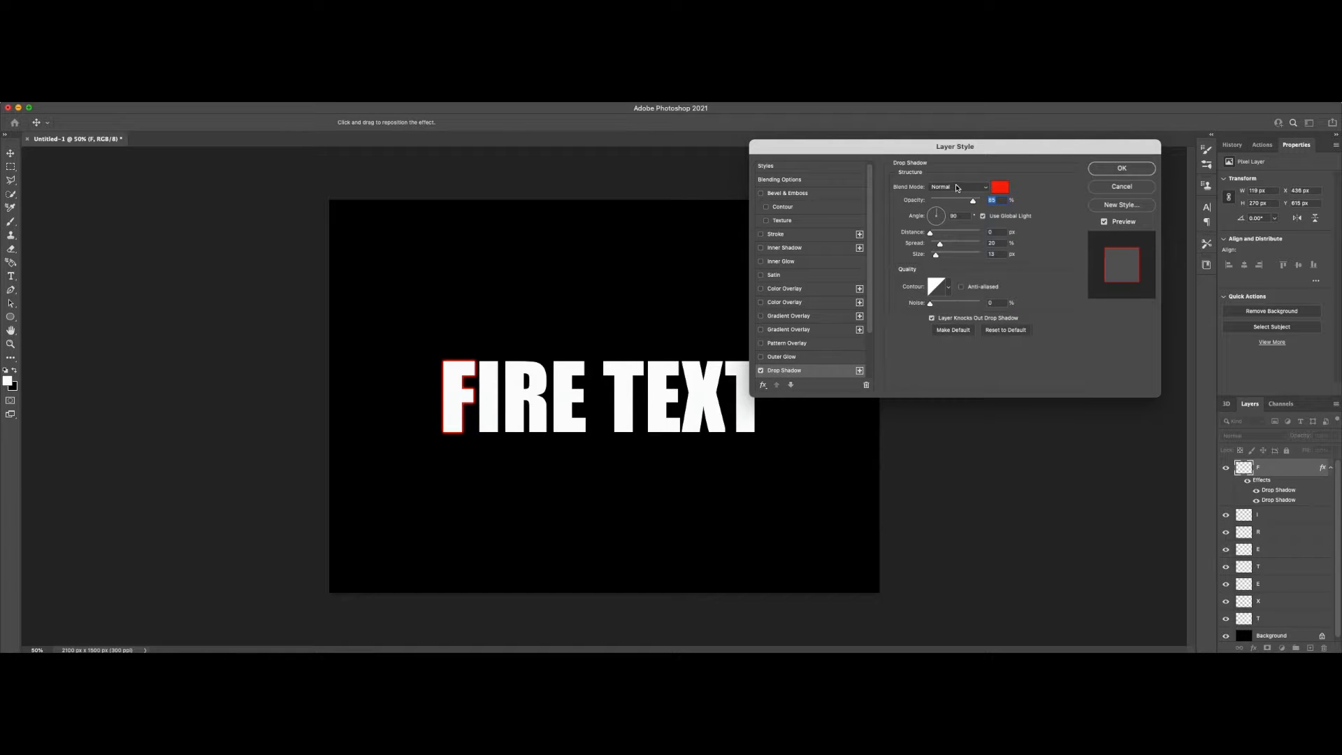
left_click(1000, 186)
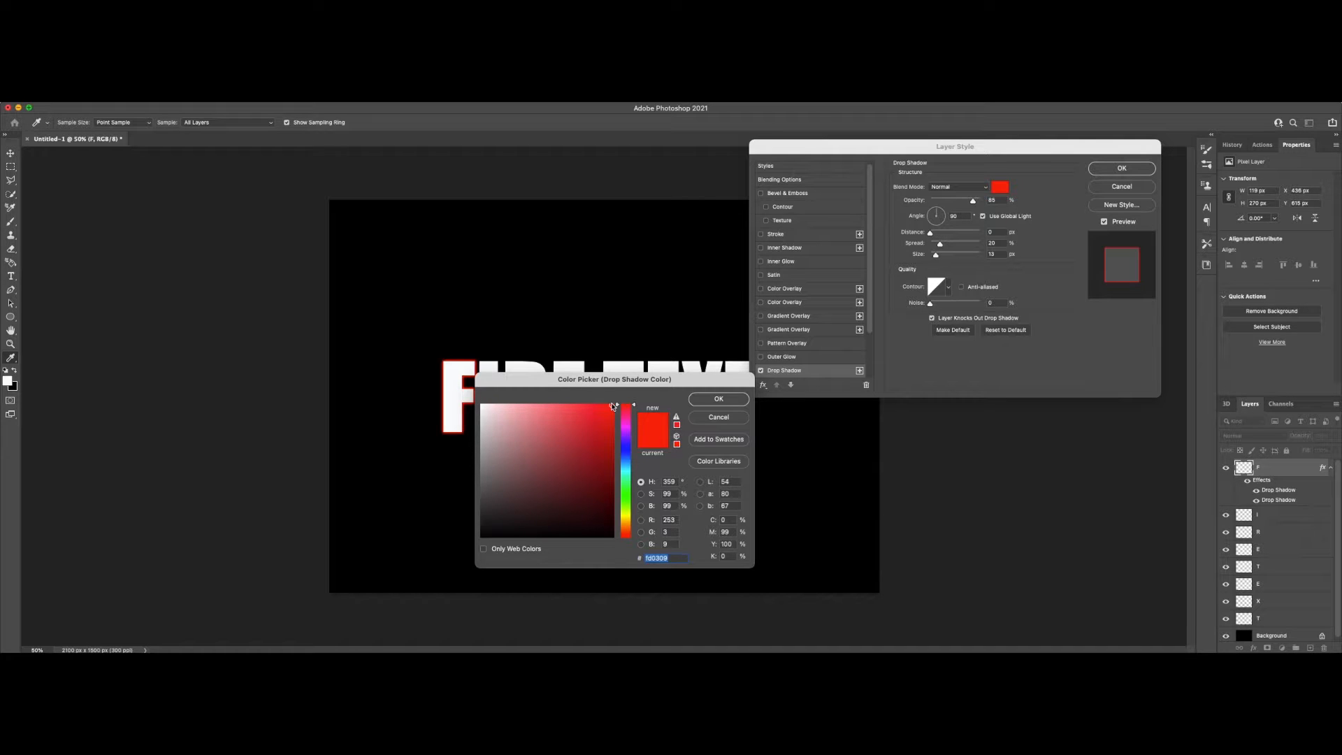
left_click(708, 404)
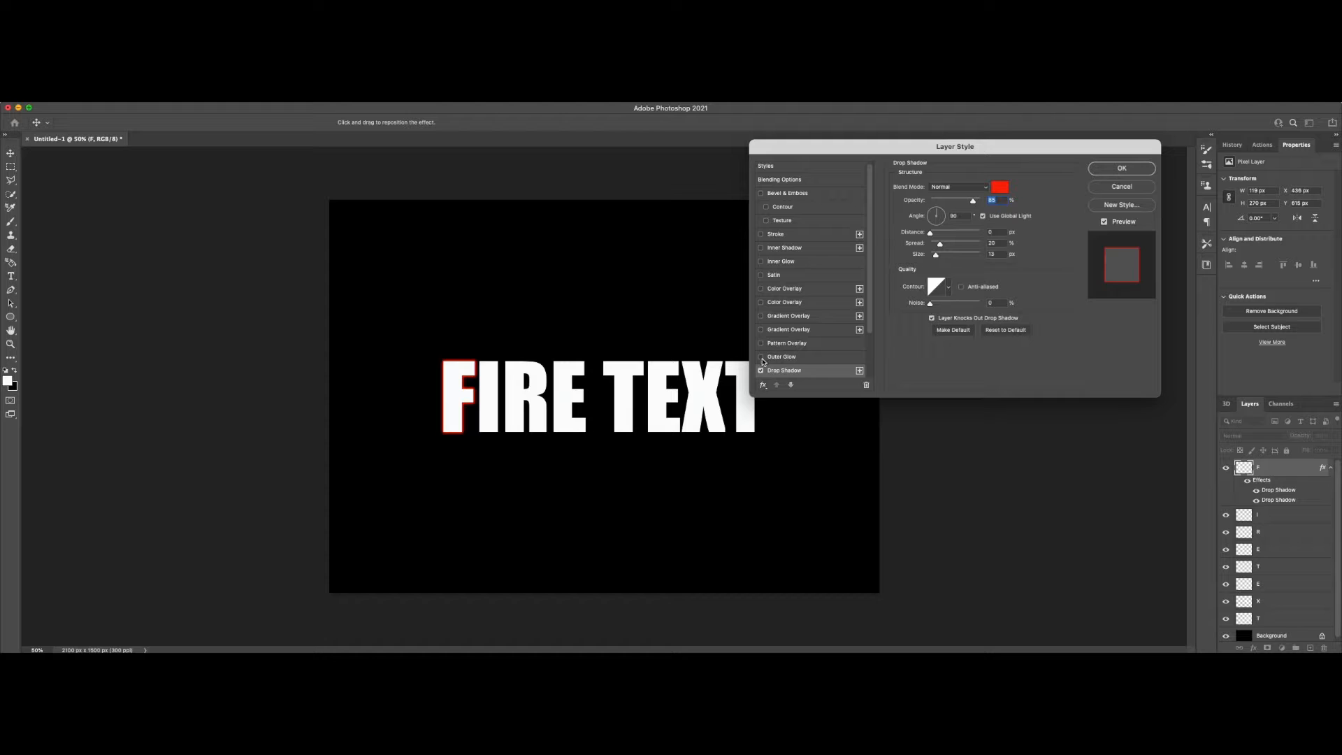
Step: Add a Color Overlay to the F layer in Normal mode at 100% opacity with orange #cc6600
left_click(859, 288)
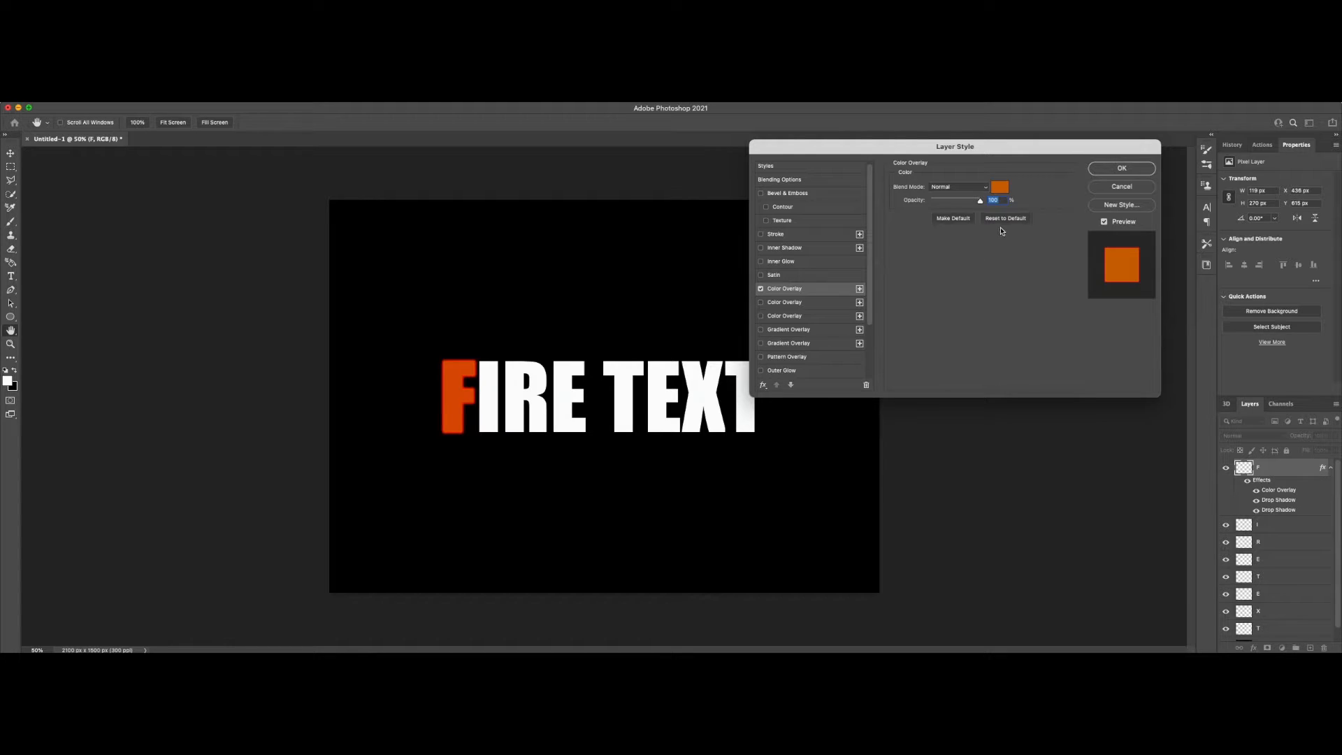
left_click(998, 188)
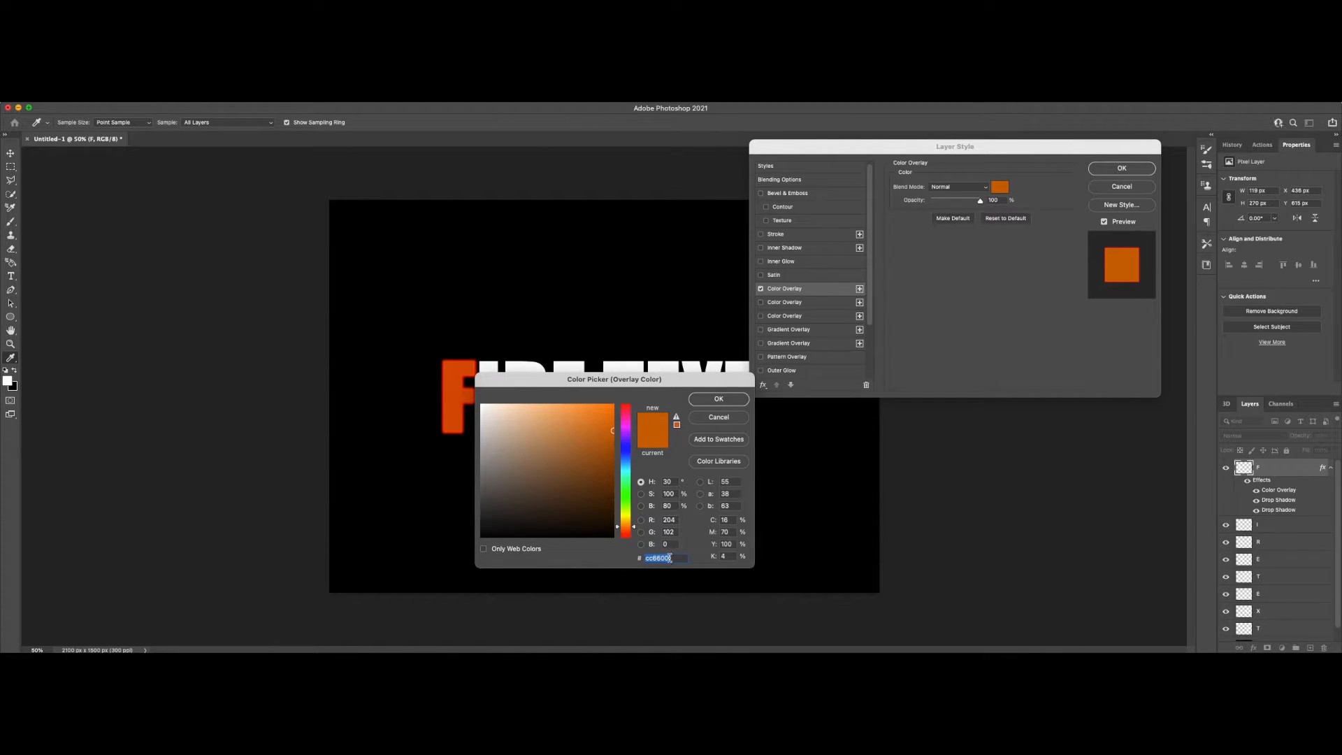
left_click(719, 399)
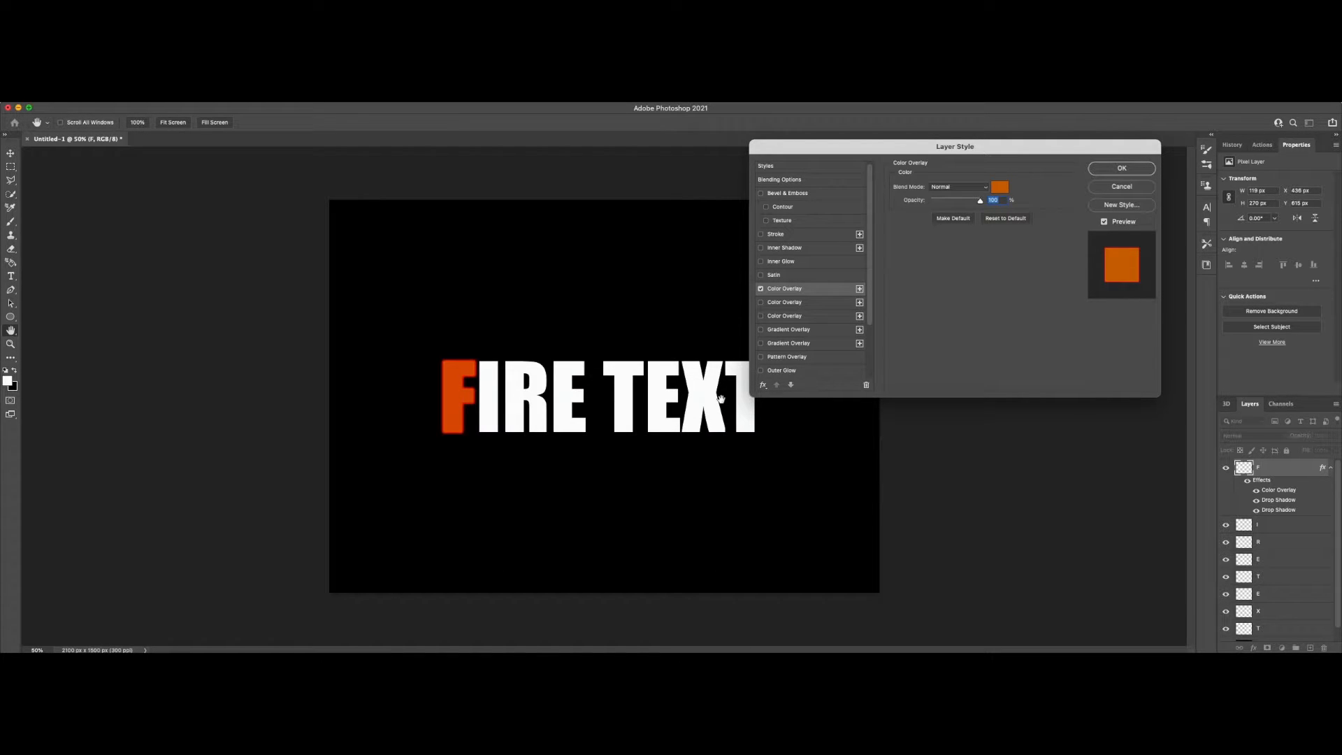
Step: Enable the Satin effect on the F layer with Multiply blending and the dark brown colour #582900
left_click(761, 275)
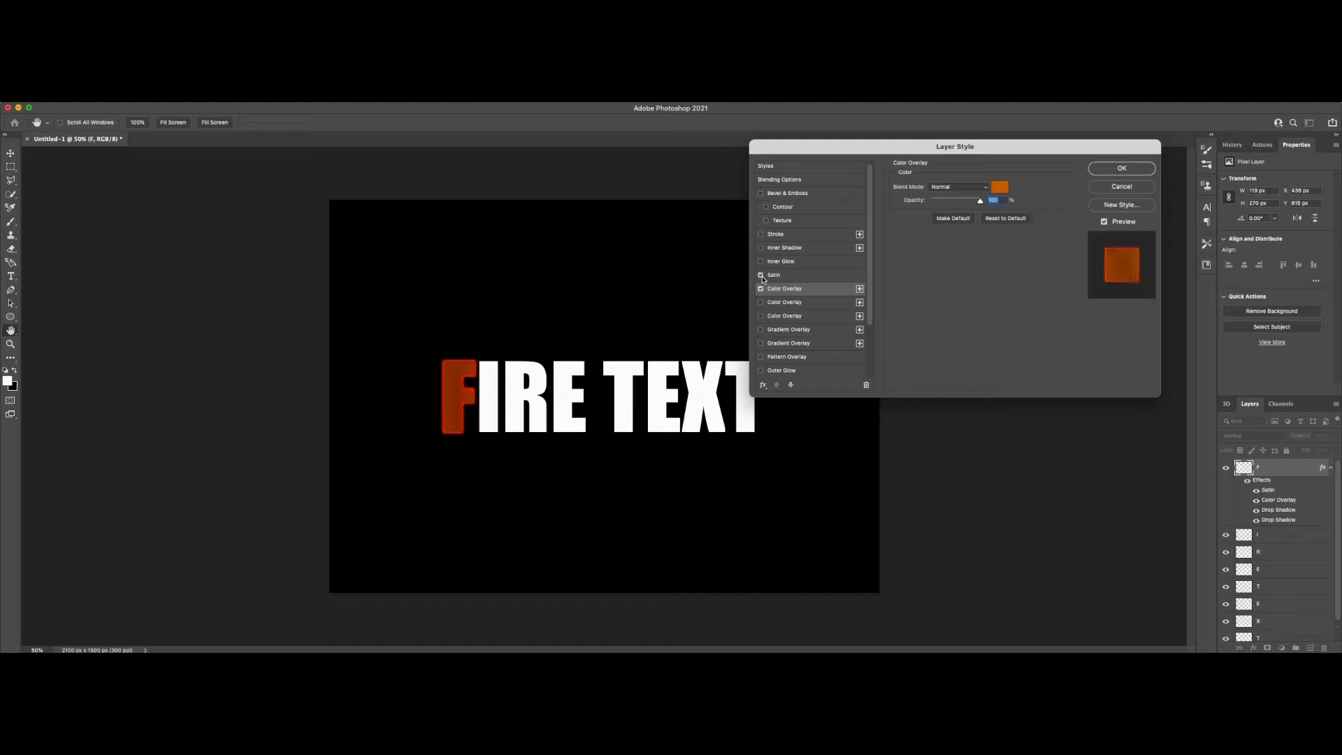
left_click(771, 278)
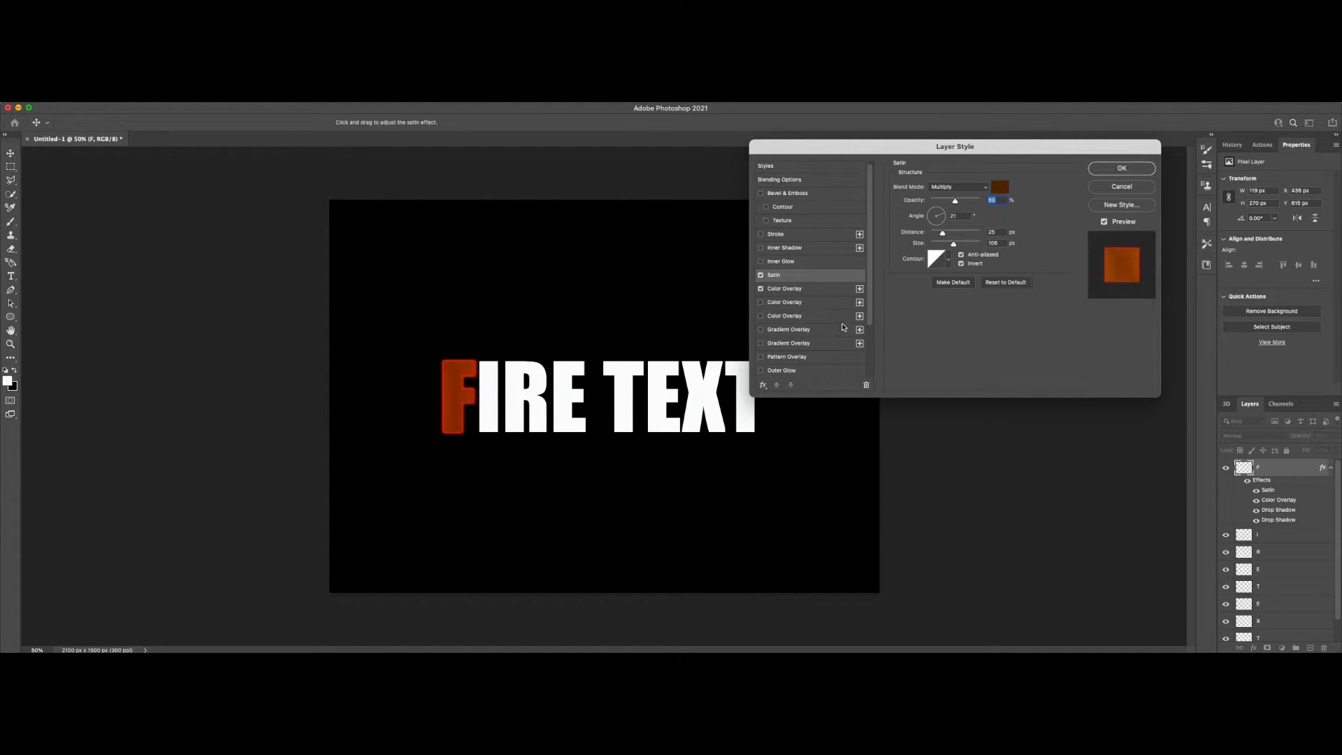
left_click(1000, 186)
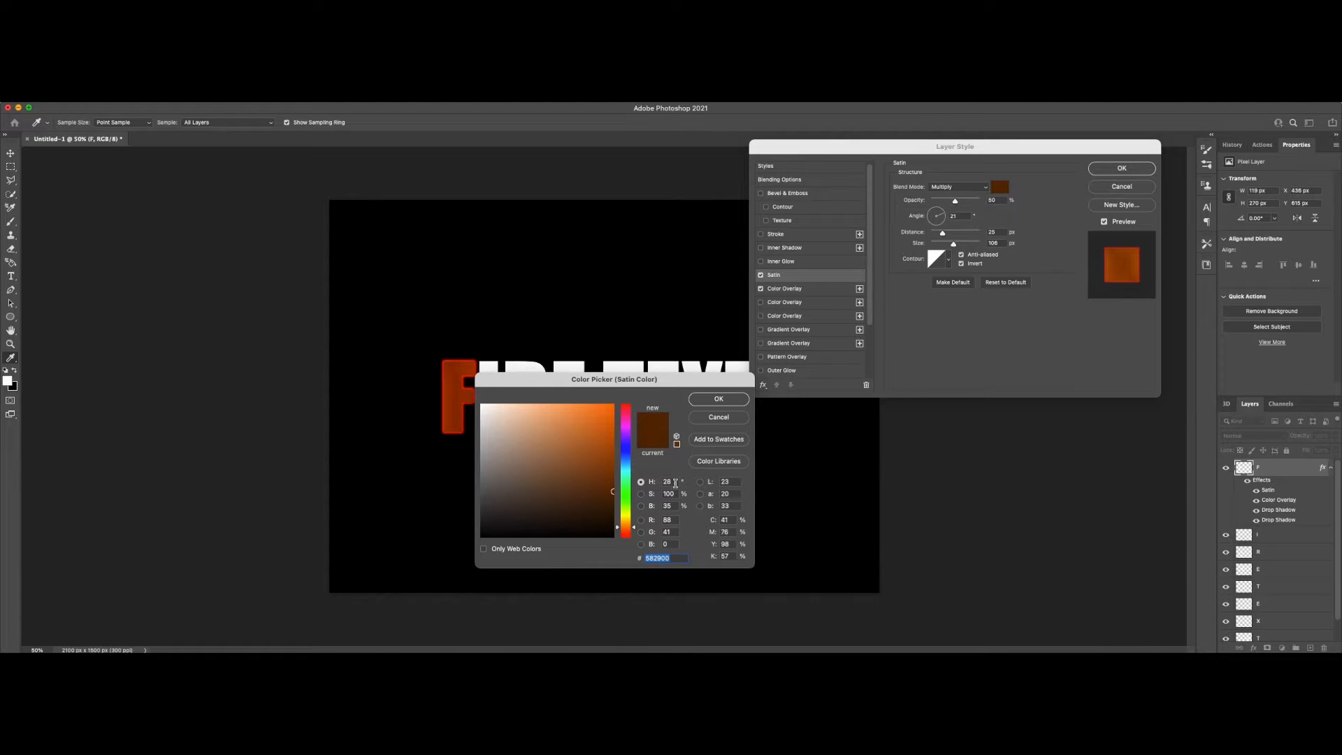
left_click(719, 398)
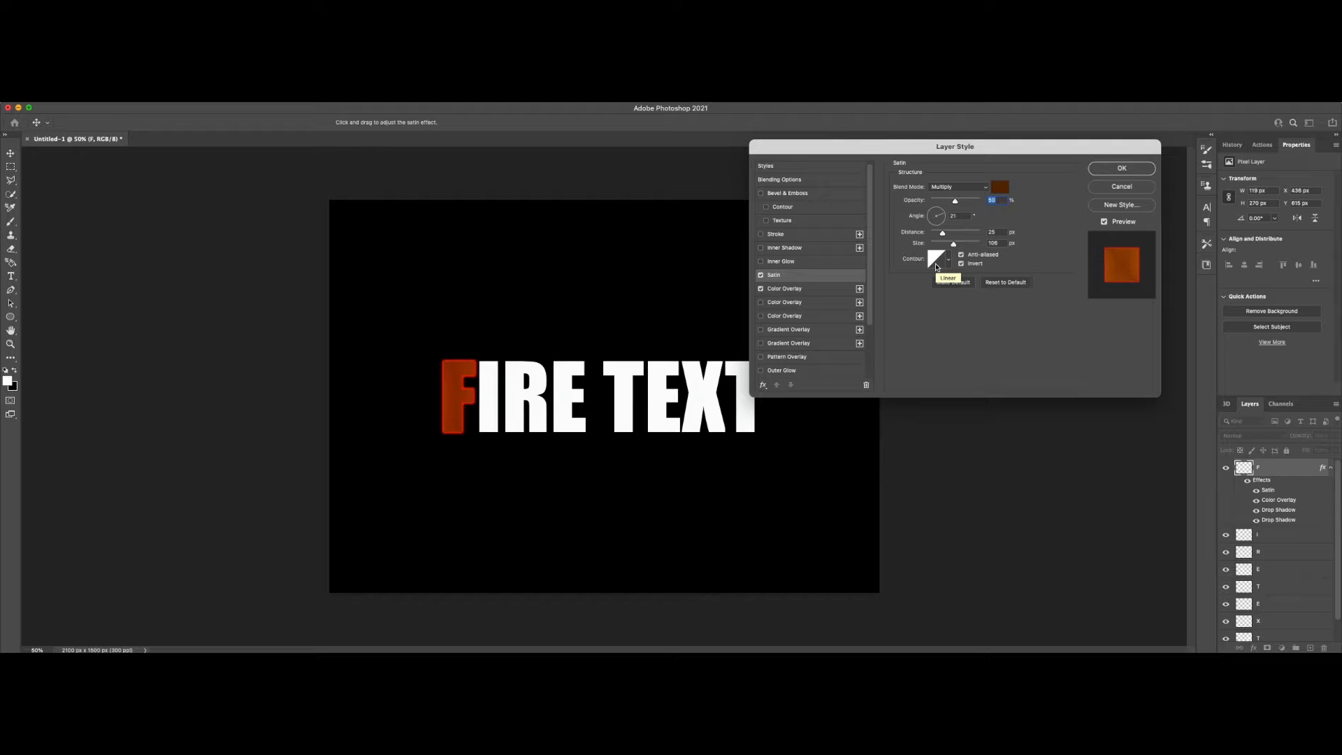
Step: Add an Inner Glow to the F layer in Color Dodge mode at 100% opacity with yellow-orange #ffb900, and accept the layer style
left_click(761, 261)
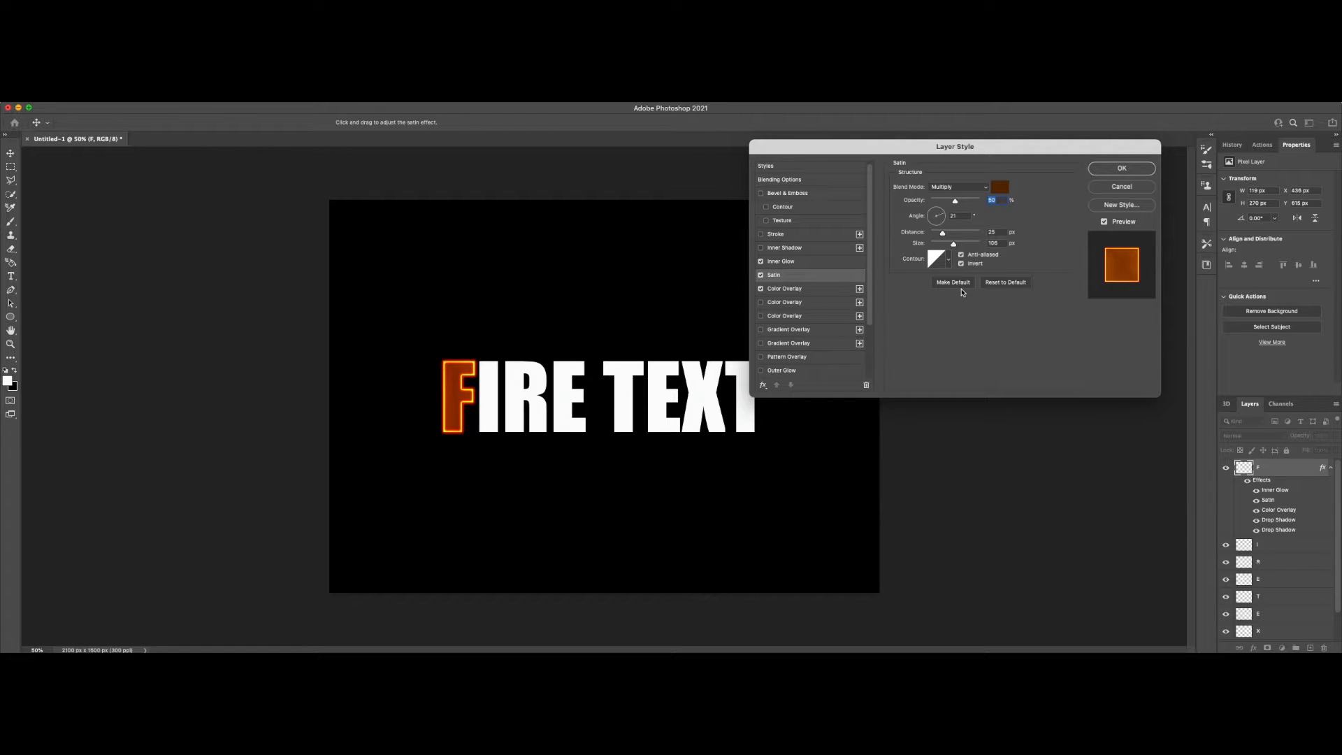
left_click(783, 262)
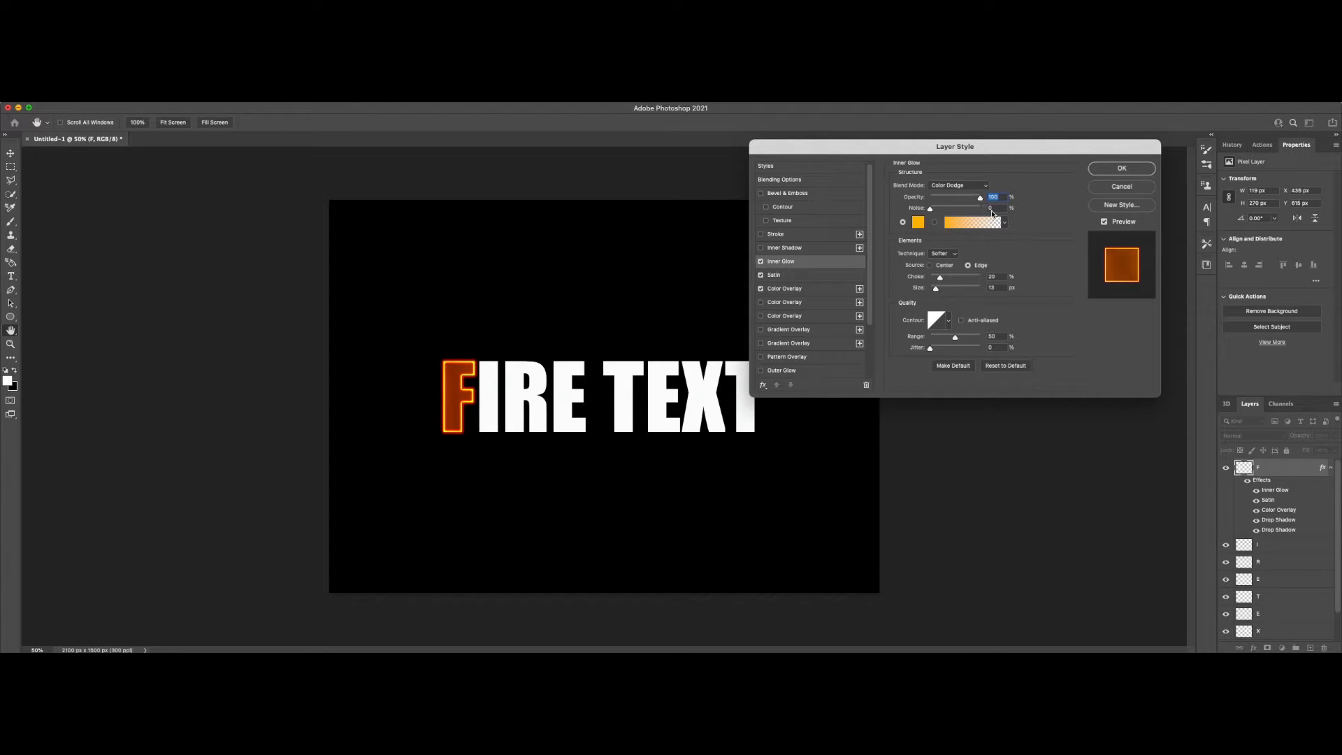
mouse_move(980, 199)
left_mouse_down()
mouse_move(965, 197)
mouse_move(1004, 196)
left_mouse_up()
left_click(918, 223)
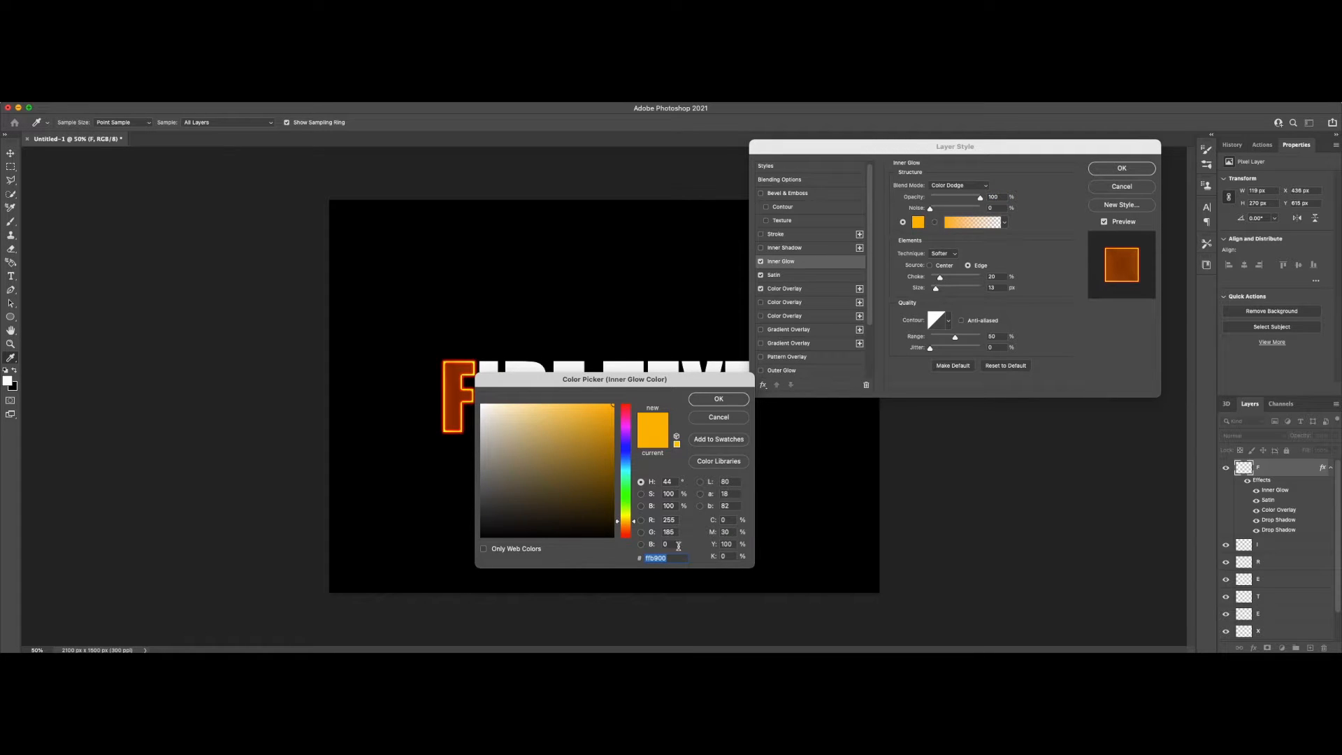
left_click(725, 399)
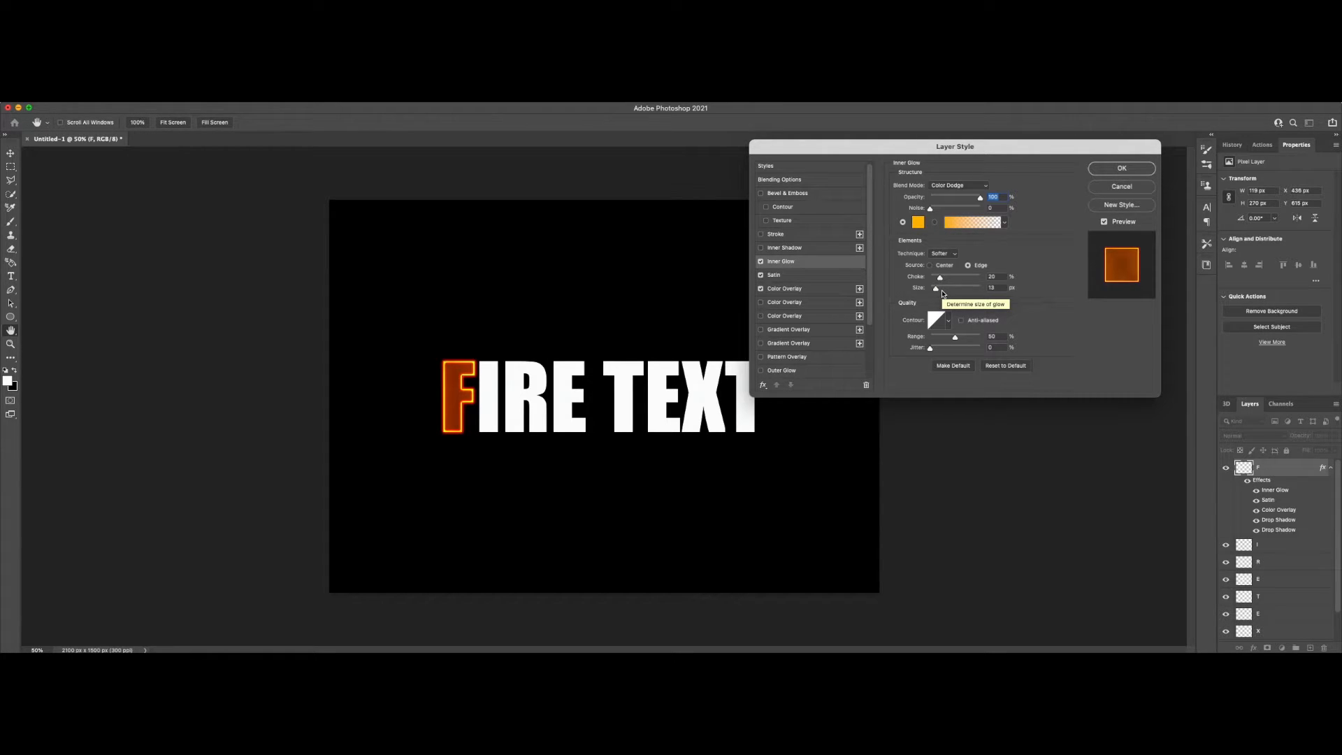
left_click(1122, 169)
key("m")
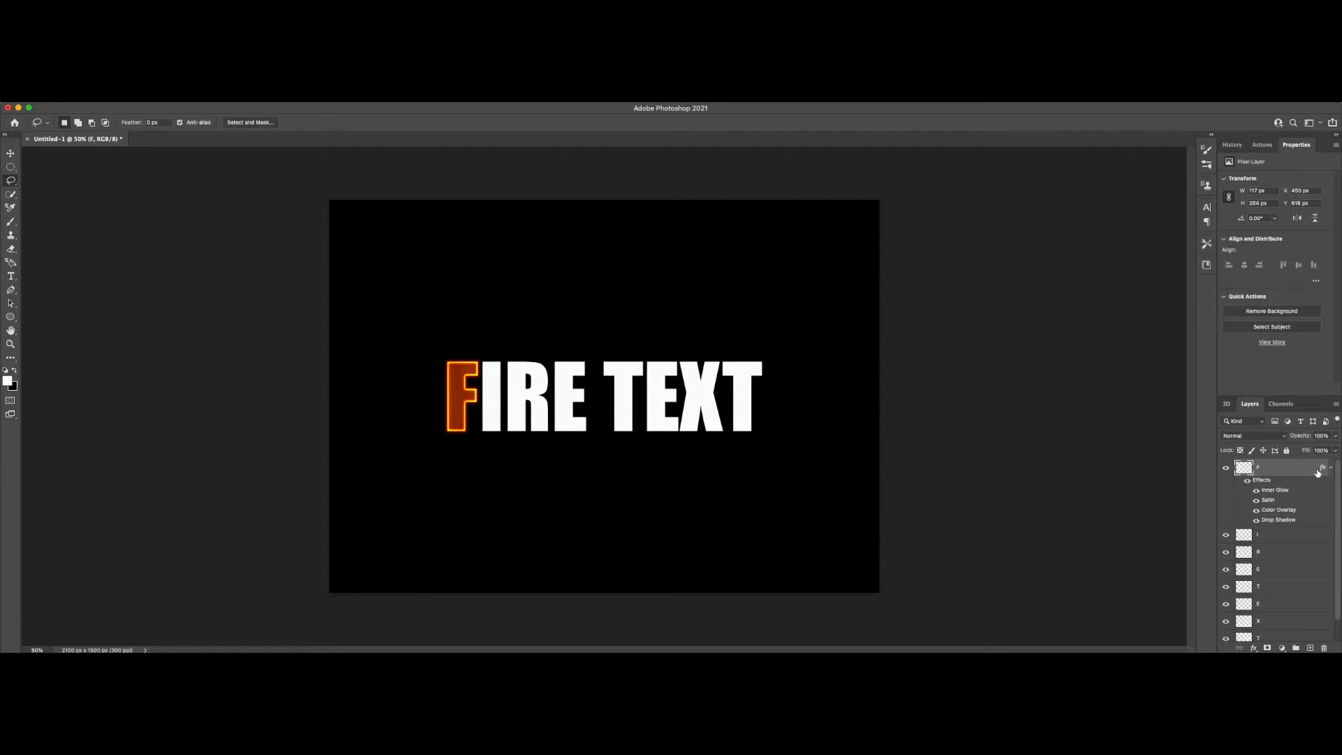
Step: Copy the F layer's style, paste it onto all the letter layers, and collapse their effects lists
left_click(1331, 469)
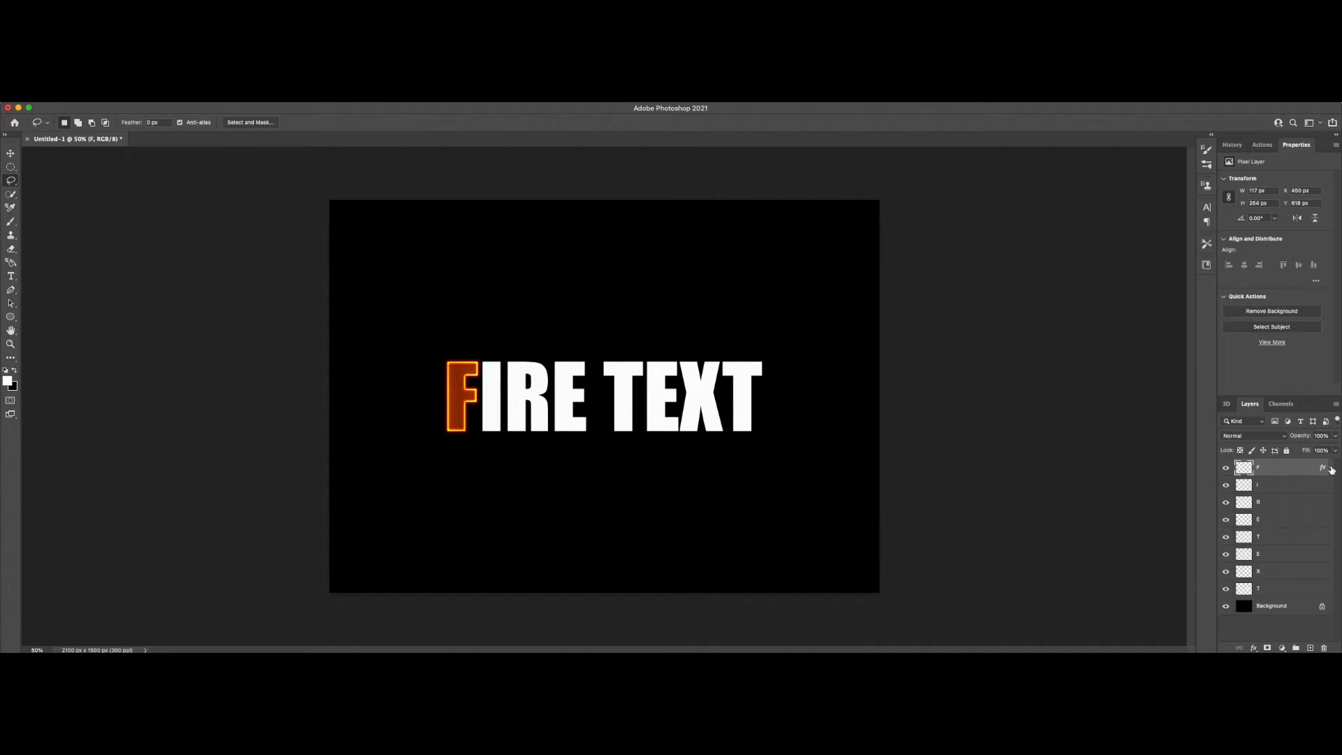
right_click(1274, 470)
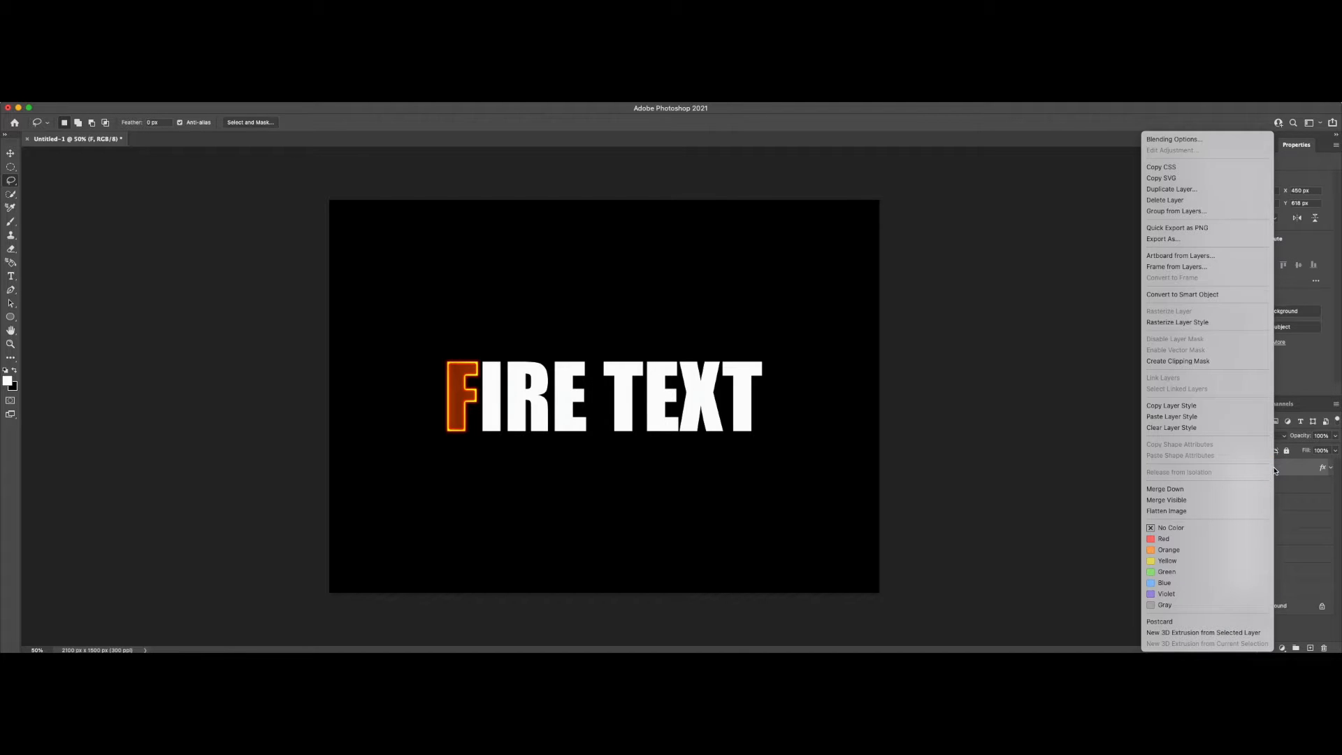
left_click(1192, 409)
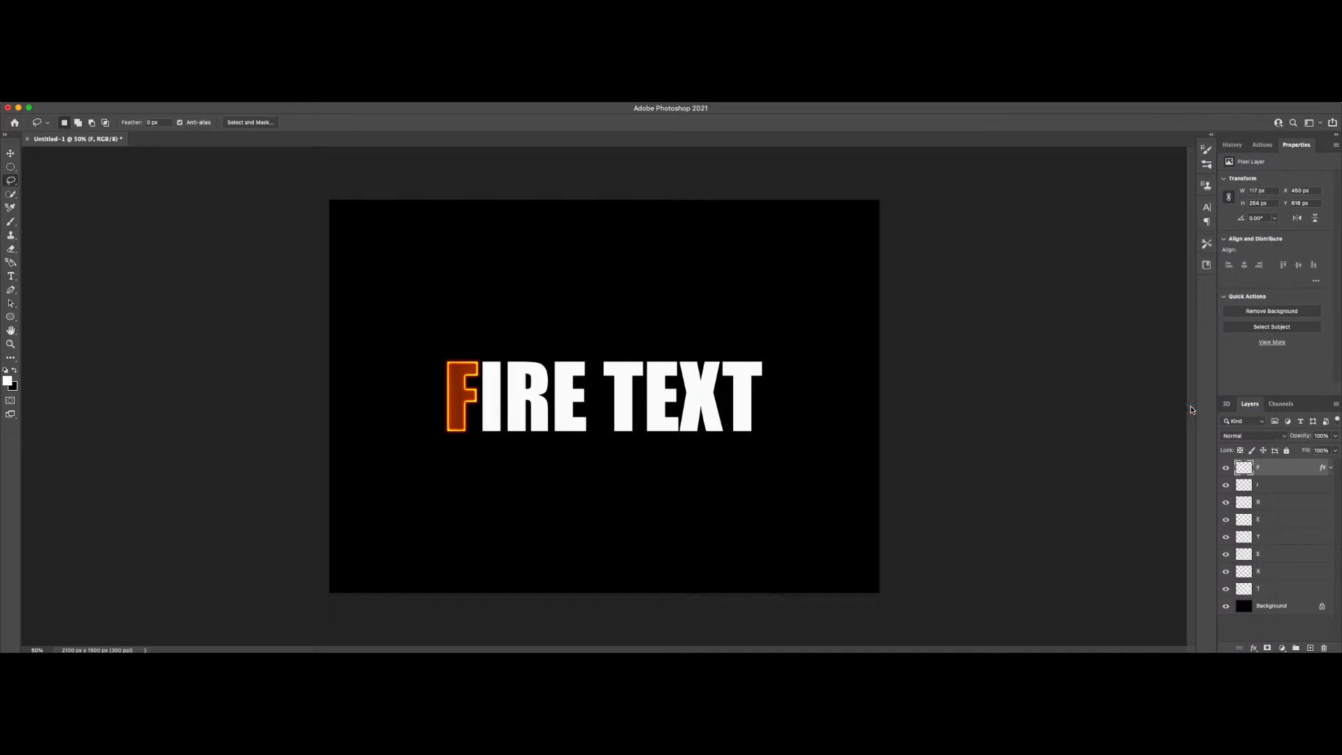
left_click(1274, 590, "shift")
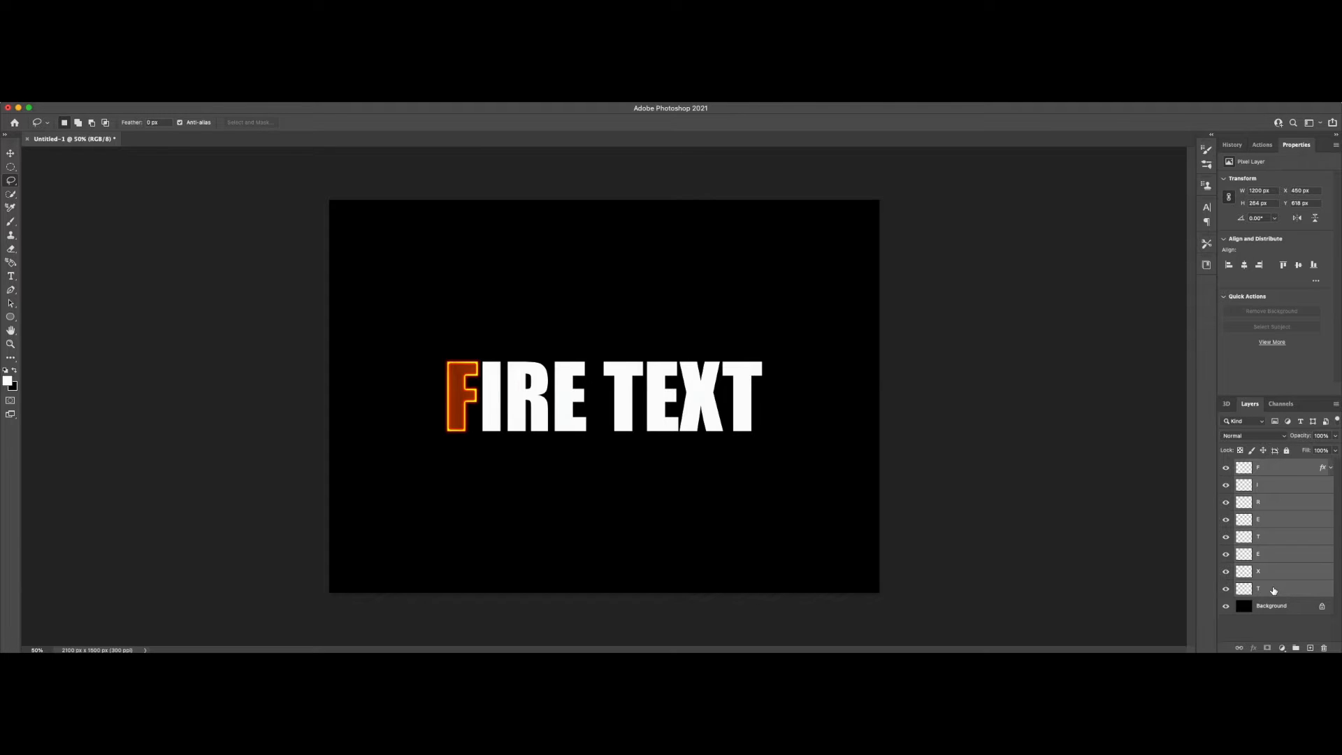
right_click(1274, 591)
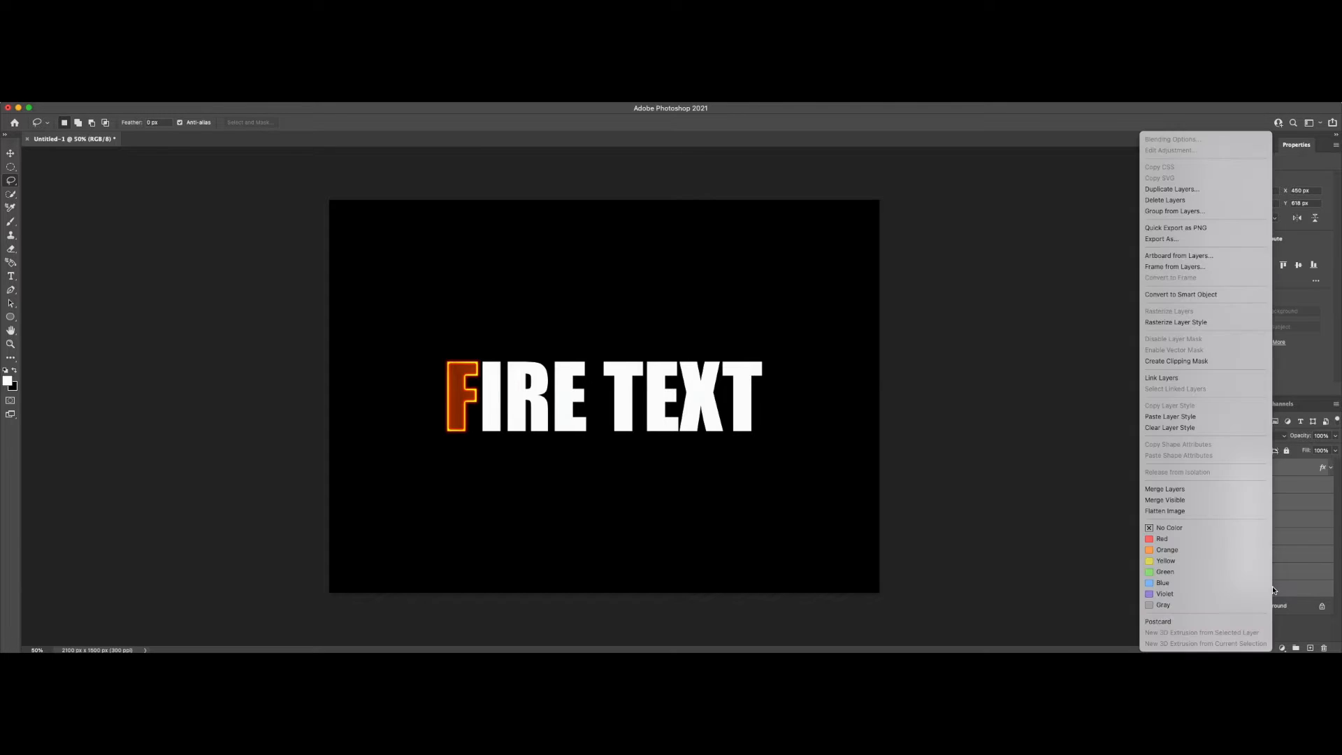
left_click(1182, 419)
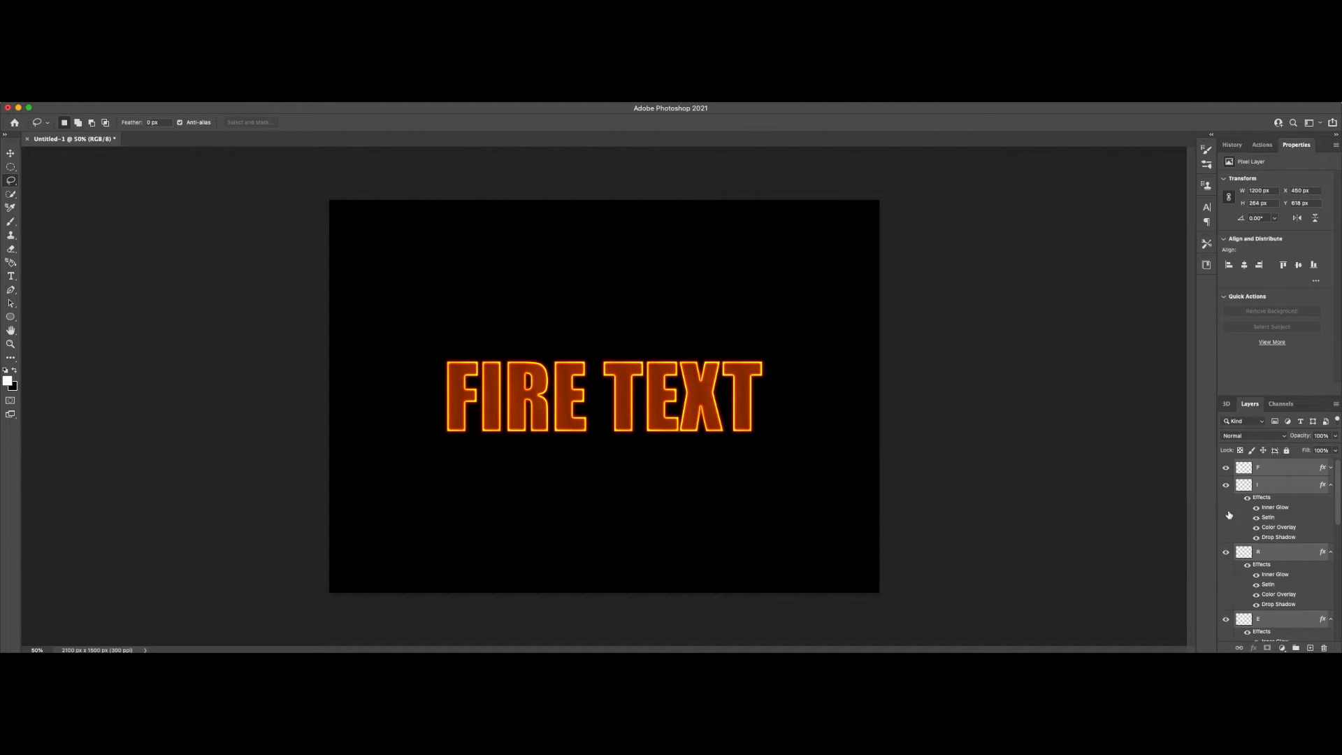
left_click(1331, 485, "alt")
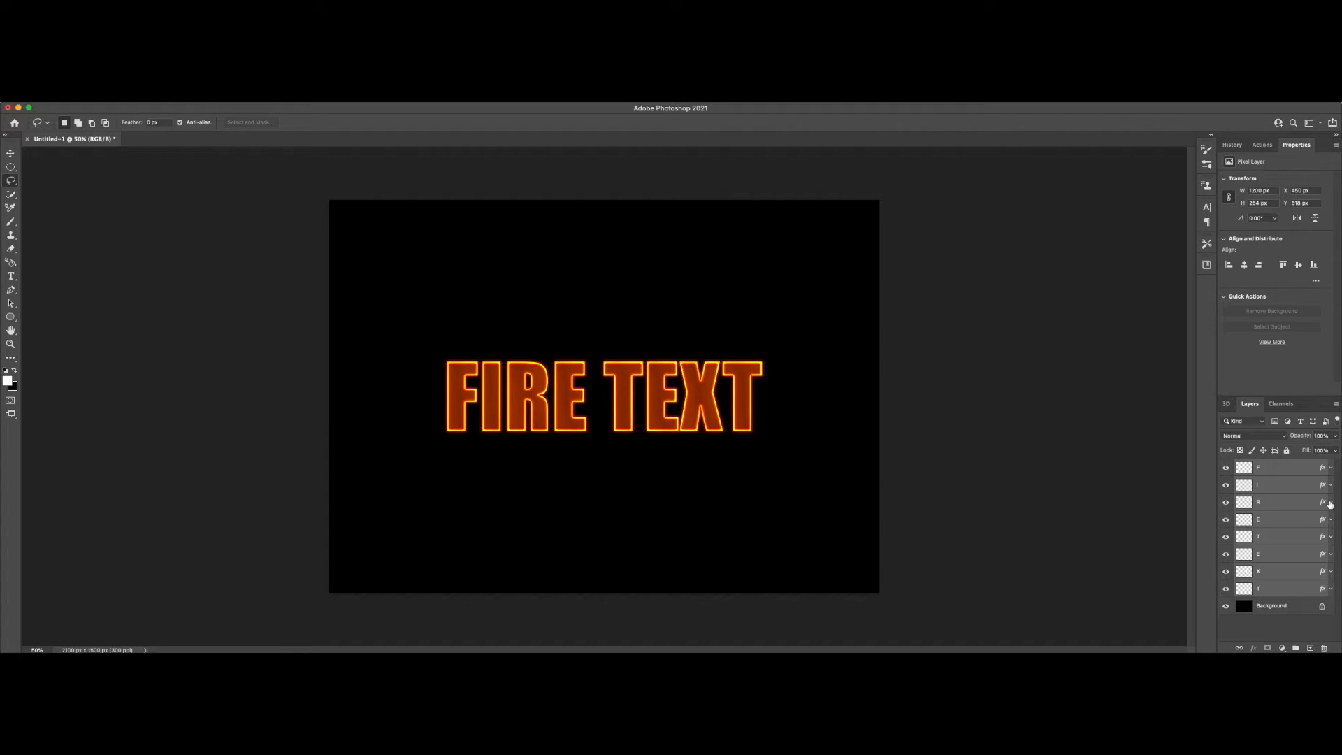
Step: Group all the styled letter layers and name the group FIRE TEXT
key("super+g")
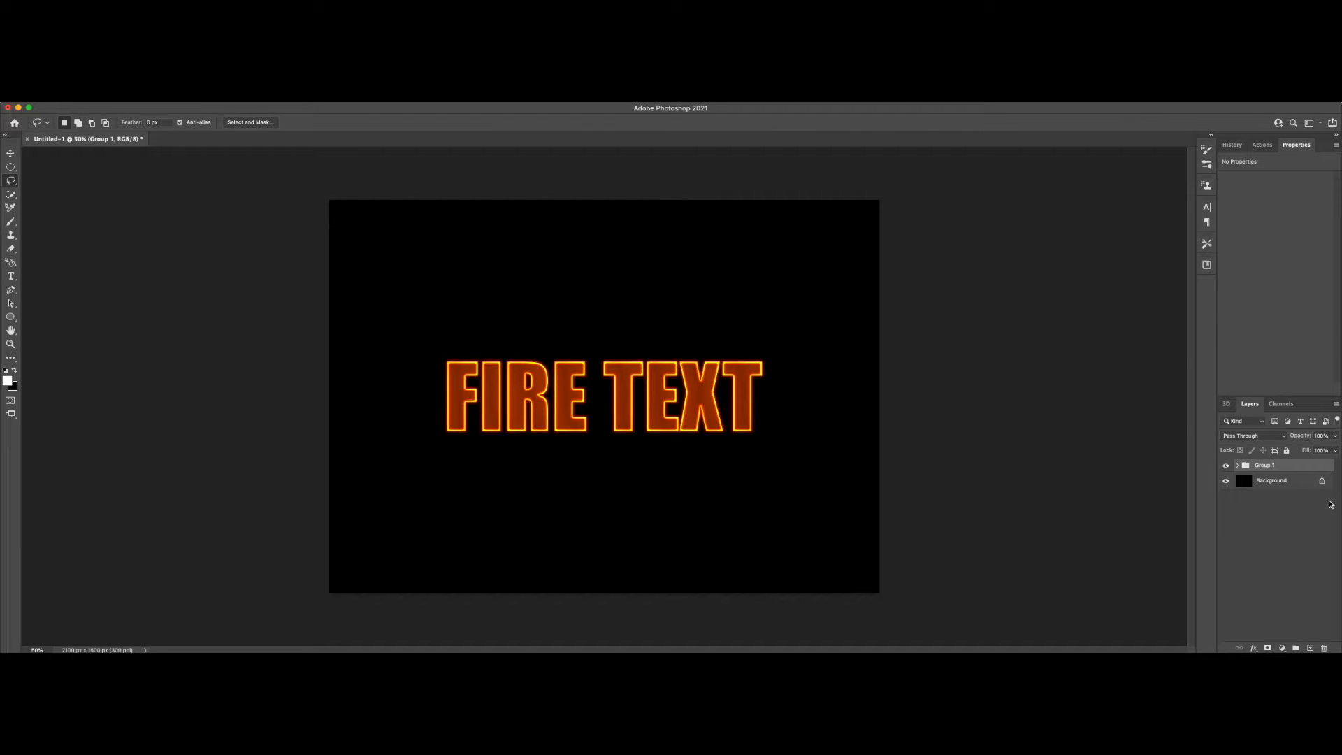
double_click(1262, 466)
type("FIRE TEXT")
key("Return")
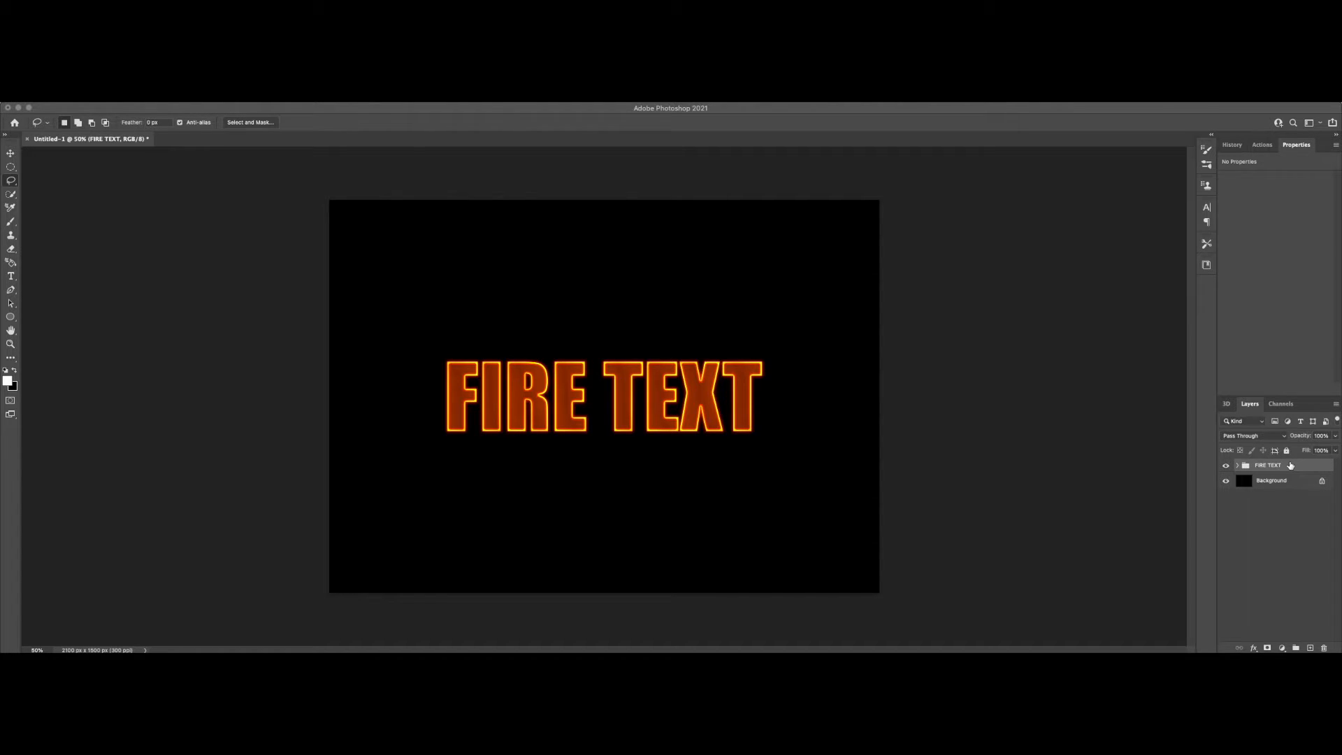
Step: Duplicate the FIRE TEXT group within the same document as FIRE TEXT copy
right_click(1291, 466)
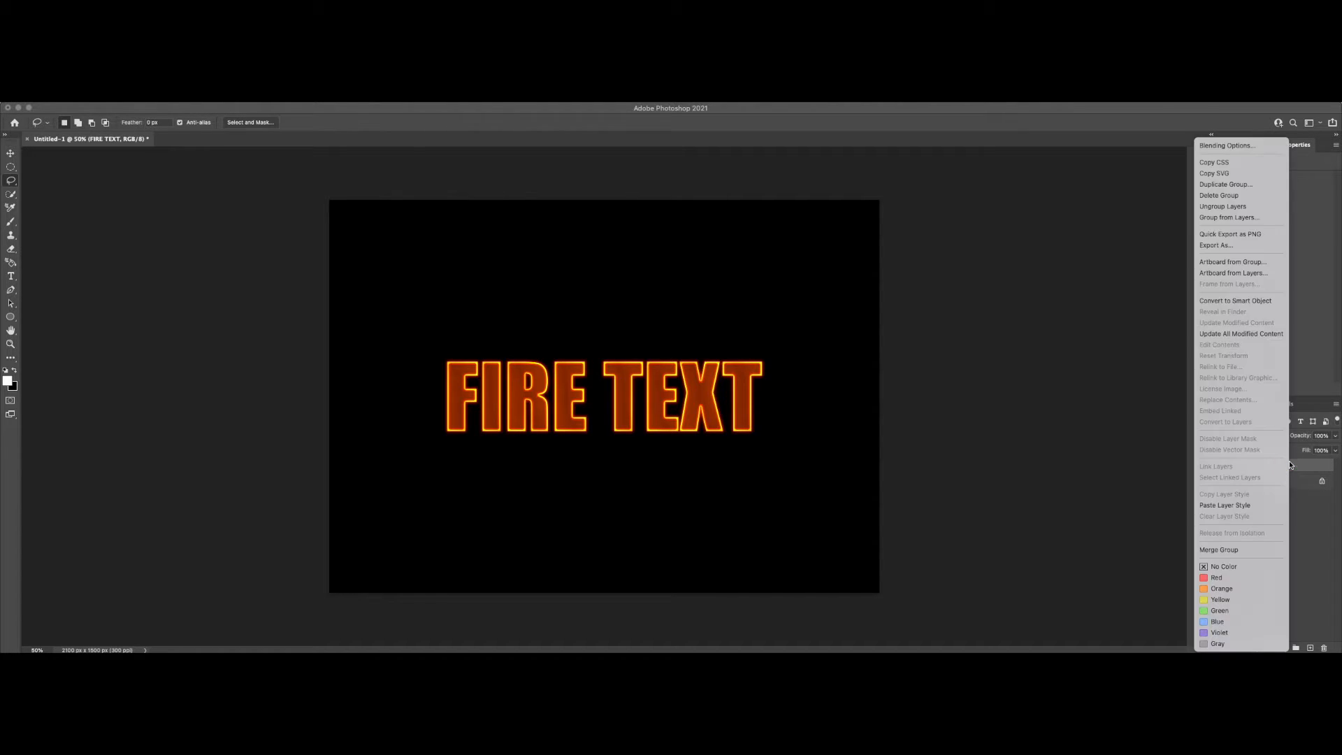
left_click(1225, 185)
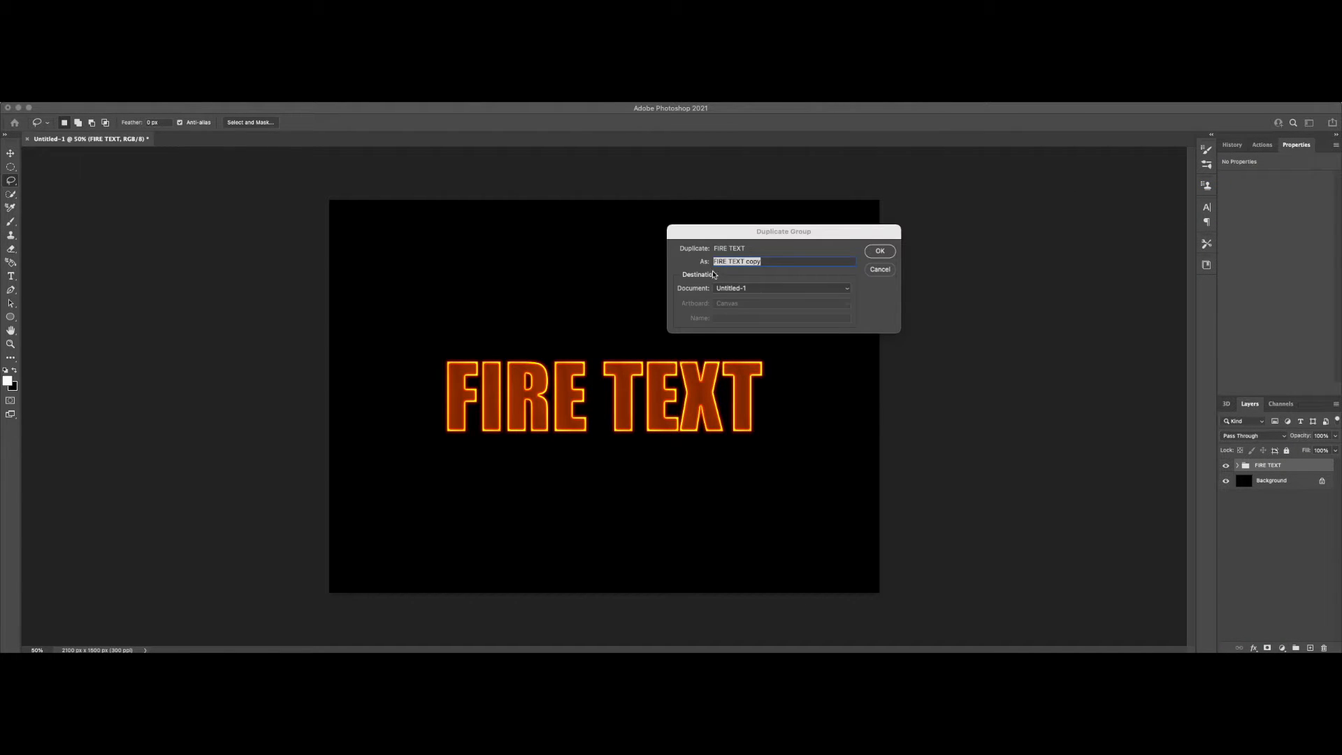
left_click(880, 250)
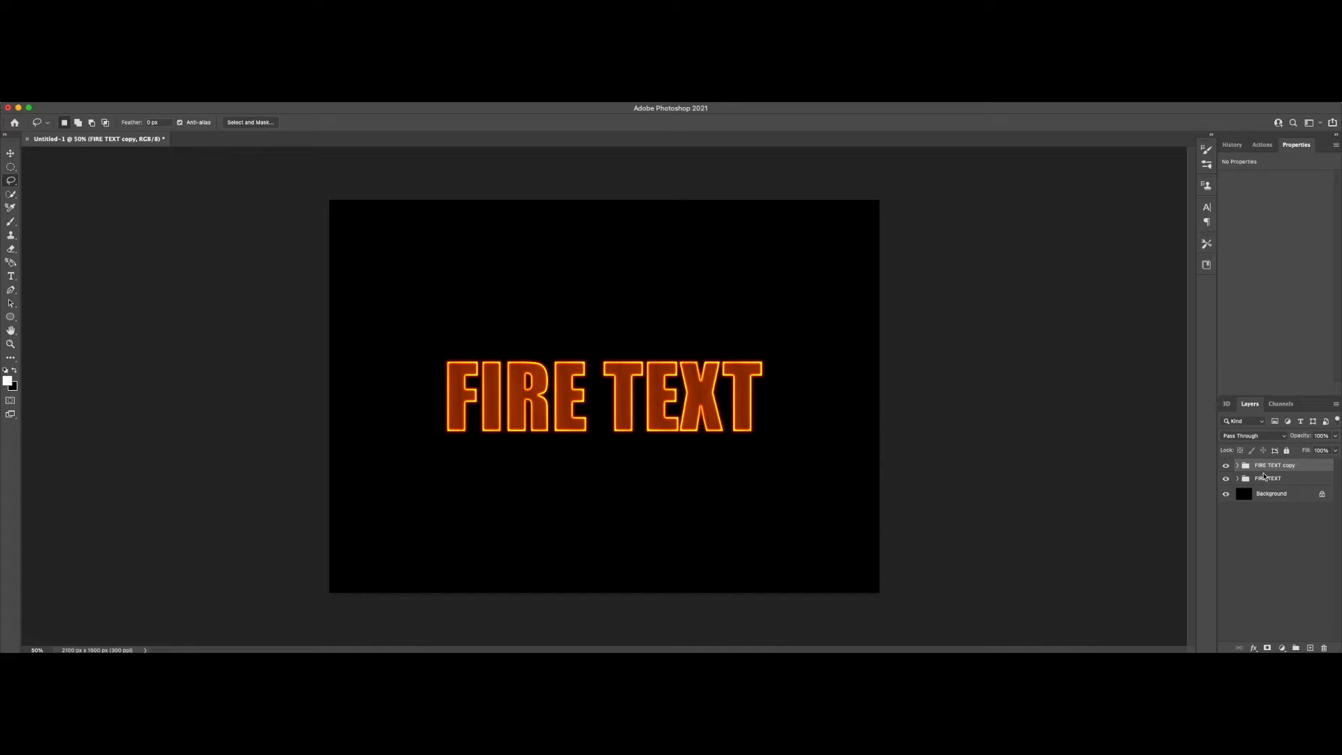
Step: Flatten the F layer's effects in the FIRE TEXT copy group by merging it with a new blank layer placed beneath it
left_click(1238, 465)
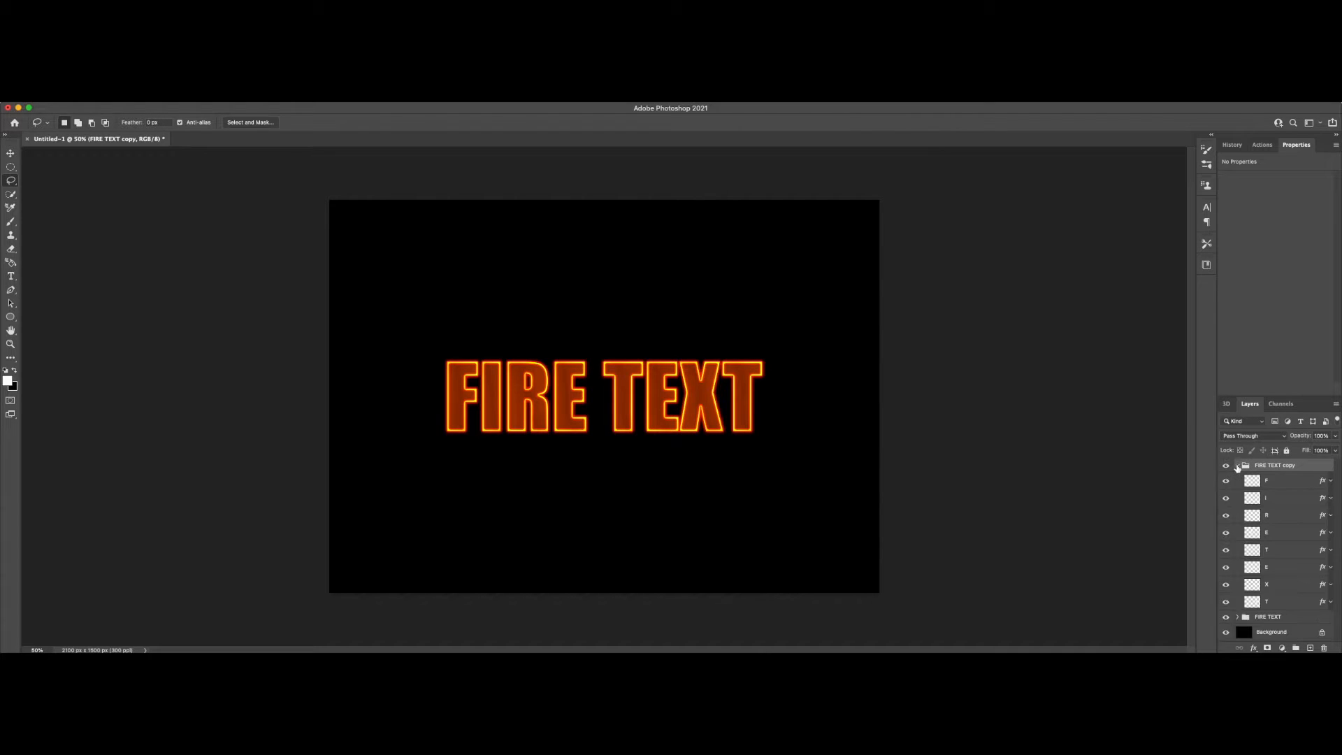
left_click(1284, 482)
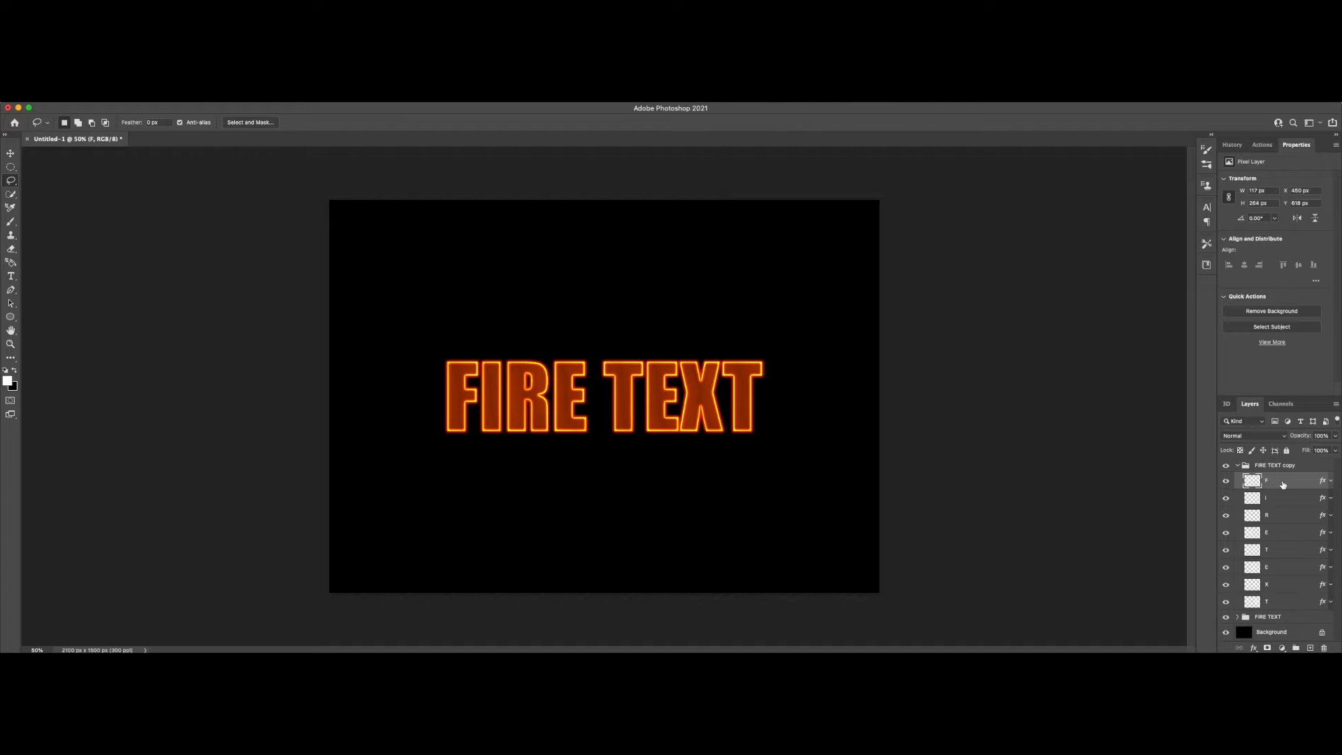
left_click(1311, 649)
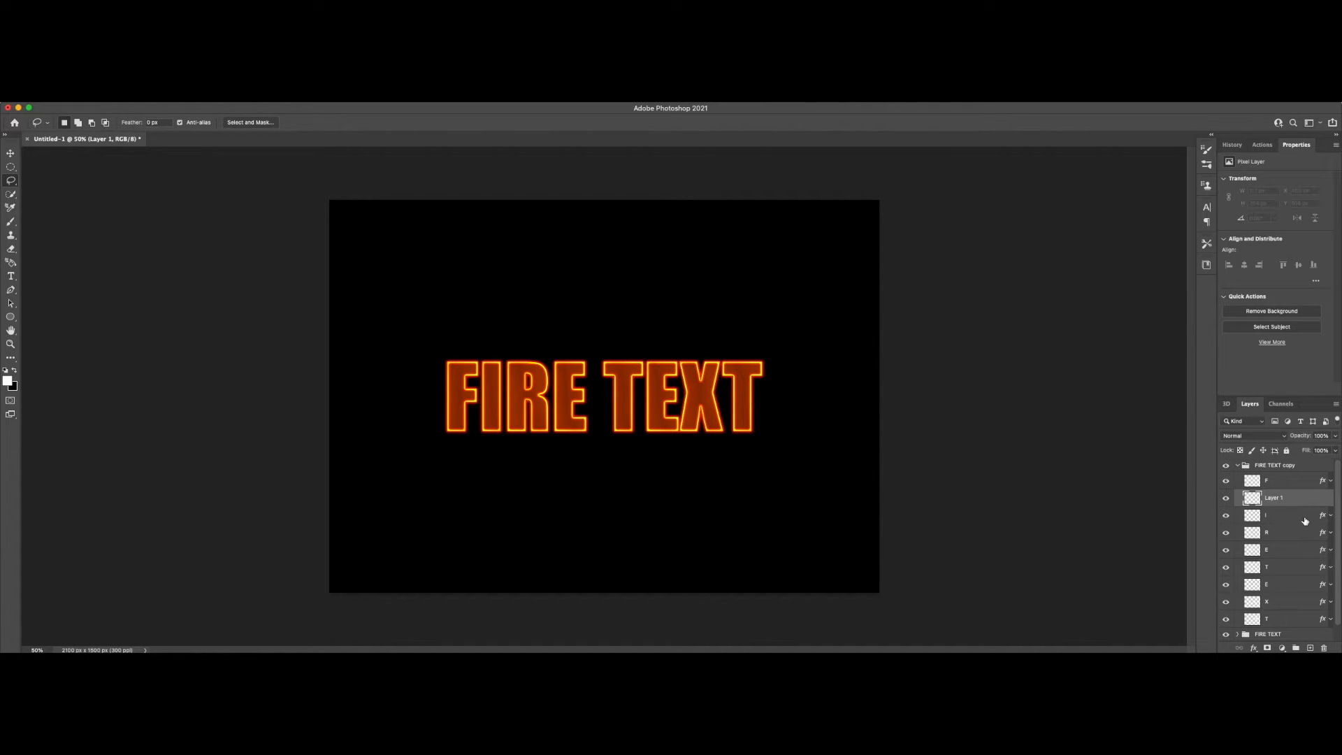
left_click(1280, 481, "shift")
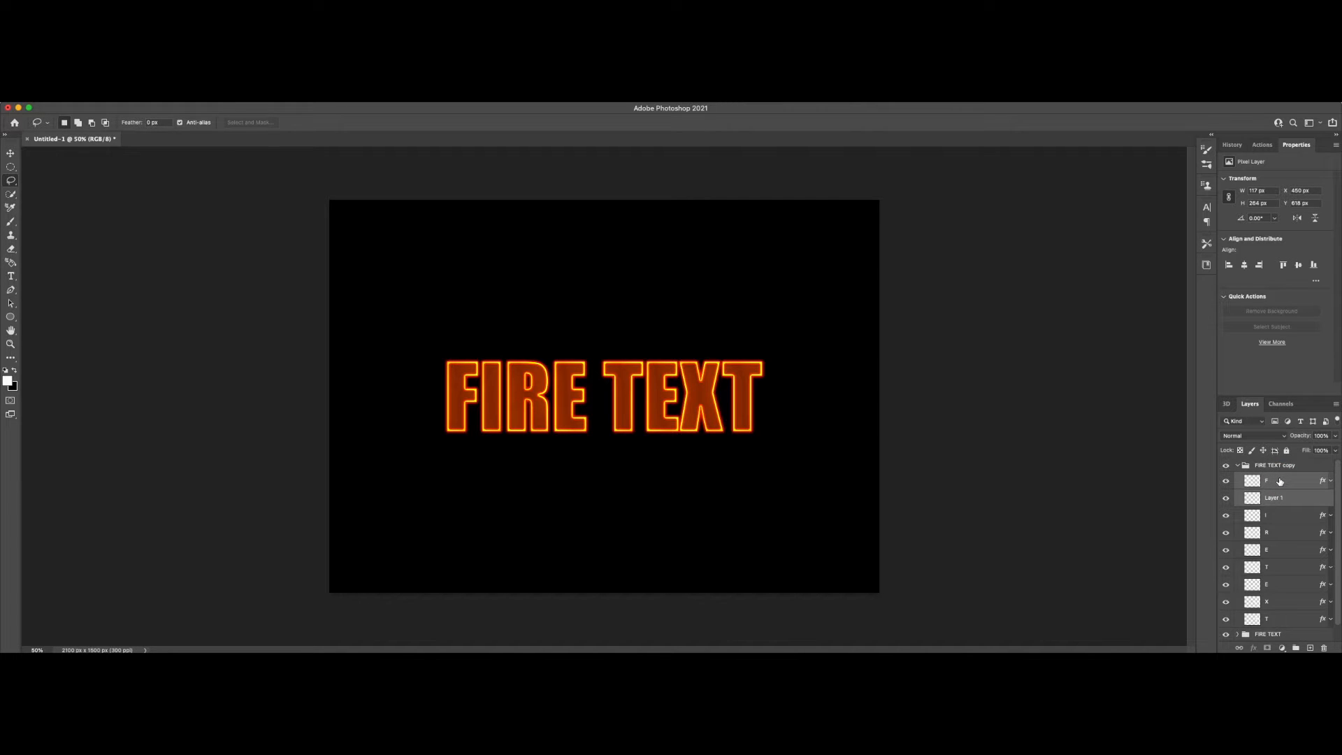
key("super+e")
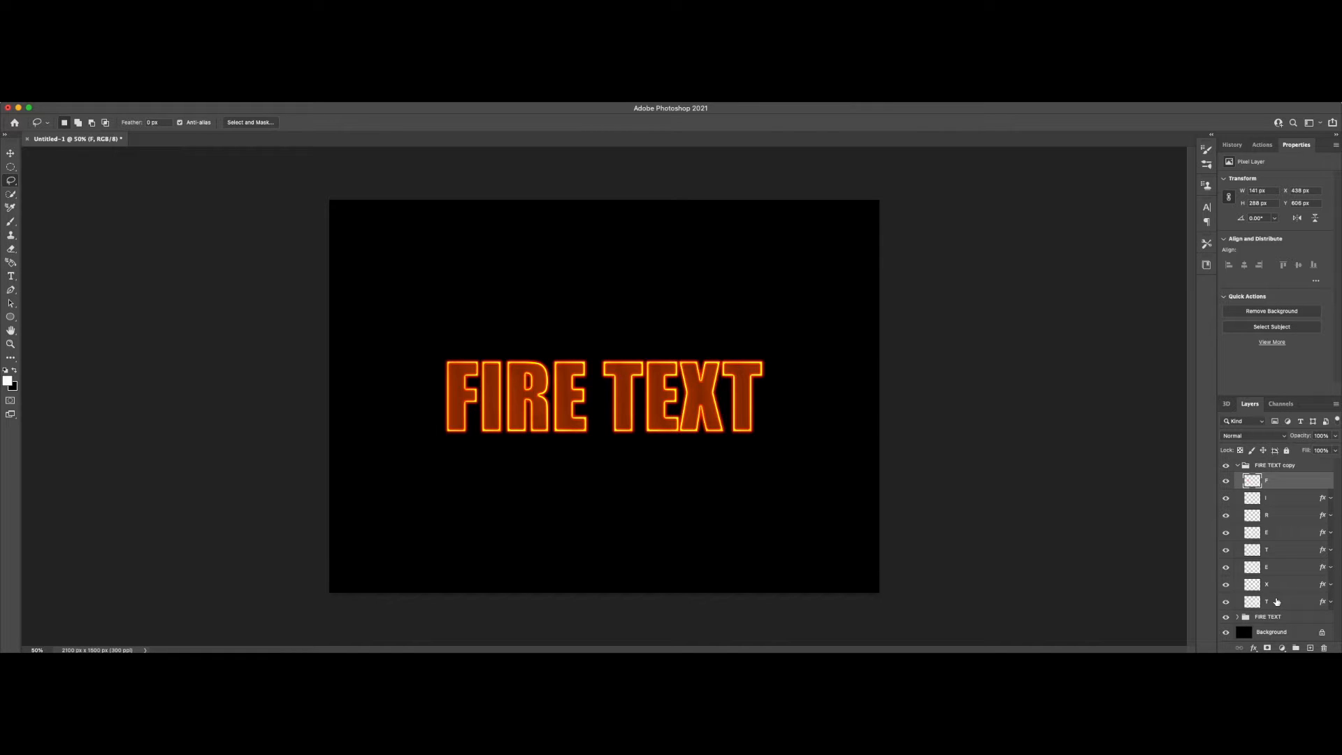
Step: Flatten the effects of the I, R and first E layers in the FIRE TEXT copy group by merging each with a new blank layer
left_click(1306, 502)
left_click(1311, 648, "super")
left_click(1273, 499, "shift")
key("super+e")
left_click(1290, 516)
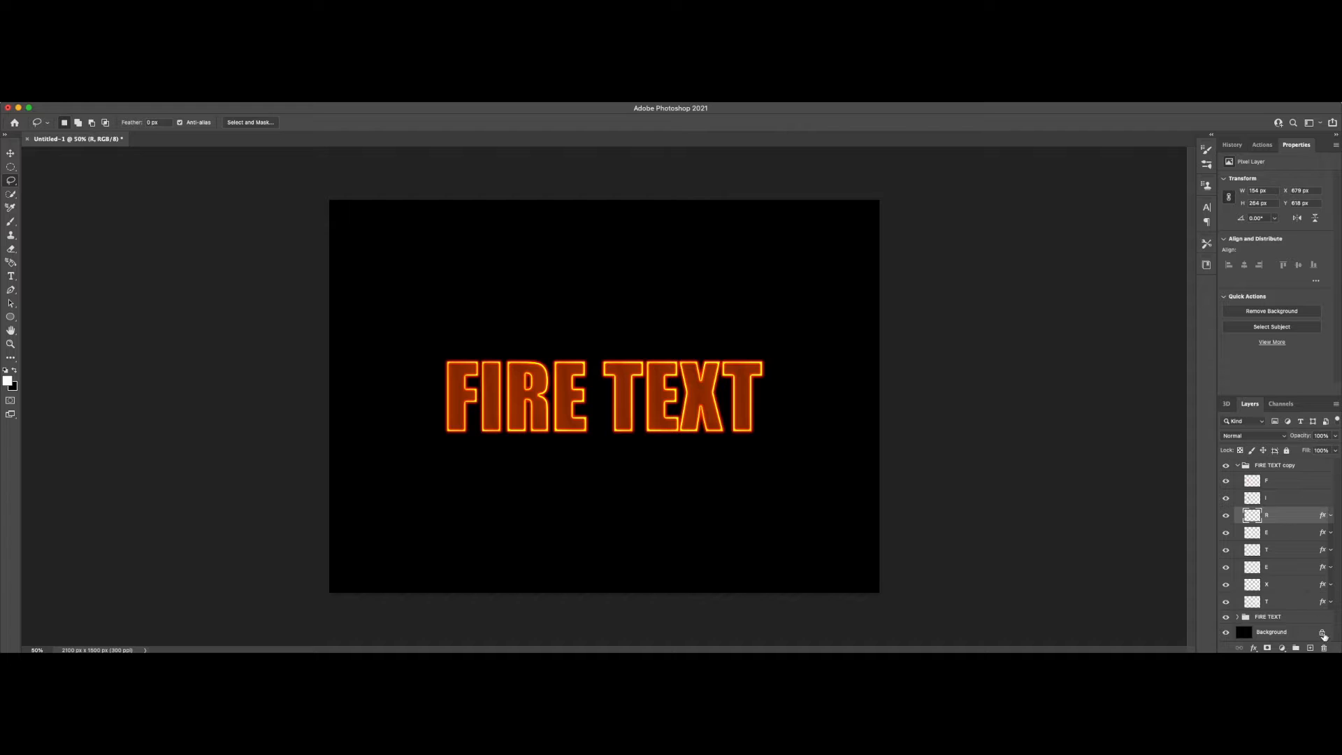
left_click(1310, 648, "super")
left_click(1272, 518, "shift")
key("super+e")
left_click(1279, 532)
left_click(1310, 648, "super")
left_click(1273, 536, "shift")
key("super+e")
Step: Flatten the effects of the first T and second E layers in the copied group by merging each with a new blank layer
left_click(1279, 549)
left_click(1311, 648, "super")
left_click(1275, 553, "shift")
key("e")
key("super+e")
left_click(1278, 566)
left_click(1311, 648, "super")
left_click(1273, 584, "shift")
key("super+e")
Step: Flatten the effects of the X and final T layers in the copied group by merging each with a new blank layer
left_click(1278, 584)
left_click(1311, 648, "super")
left_click(1274, 585, "shift")
key("super+e")
left_click(1279, 602)
left_click(1311, 648, "super")
left_click(1281, 602, "shift")
key("super+e")
key("v")
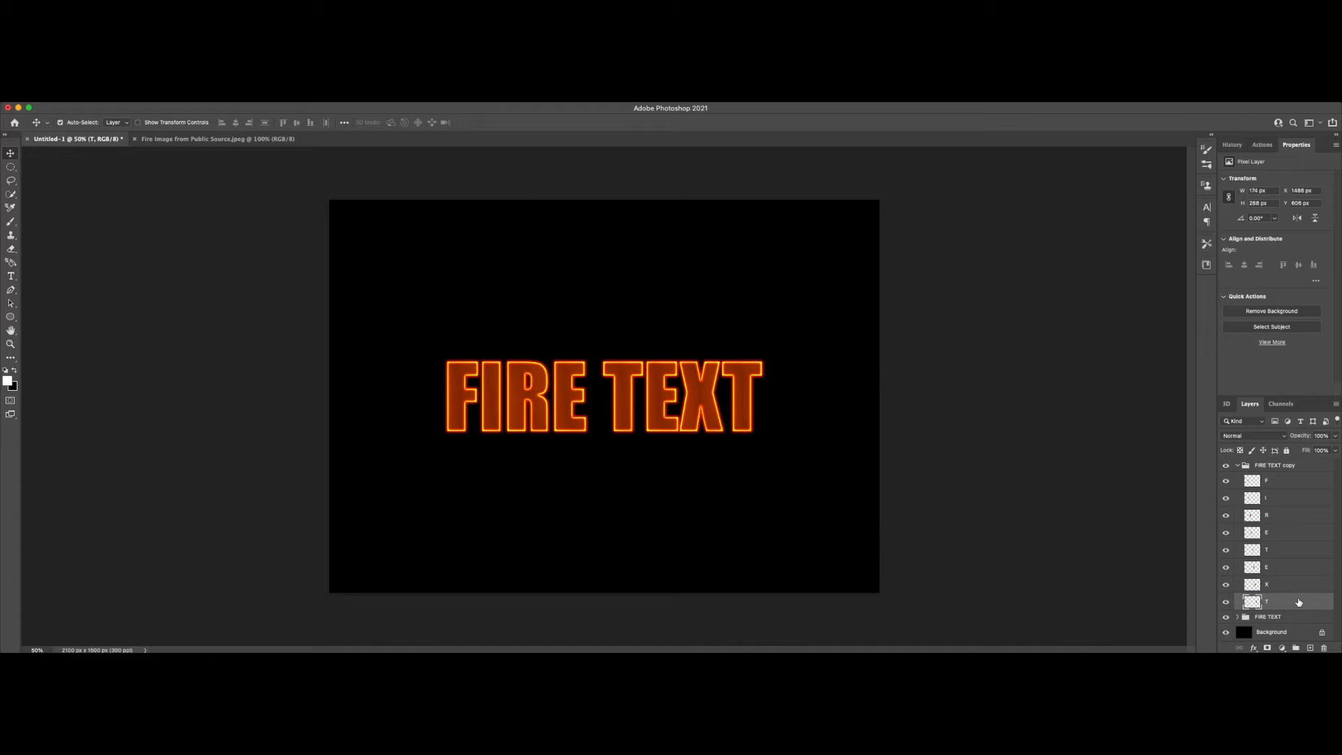
Step: Liquify the copied group's F layer, warping the letter's edges outward and inward into wavy flame shapes
left_click(1282, 481)
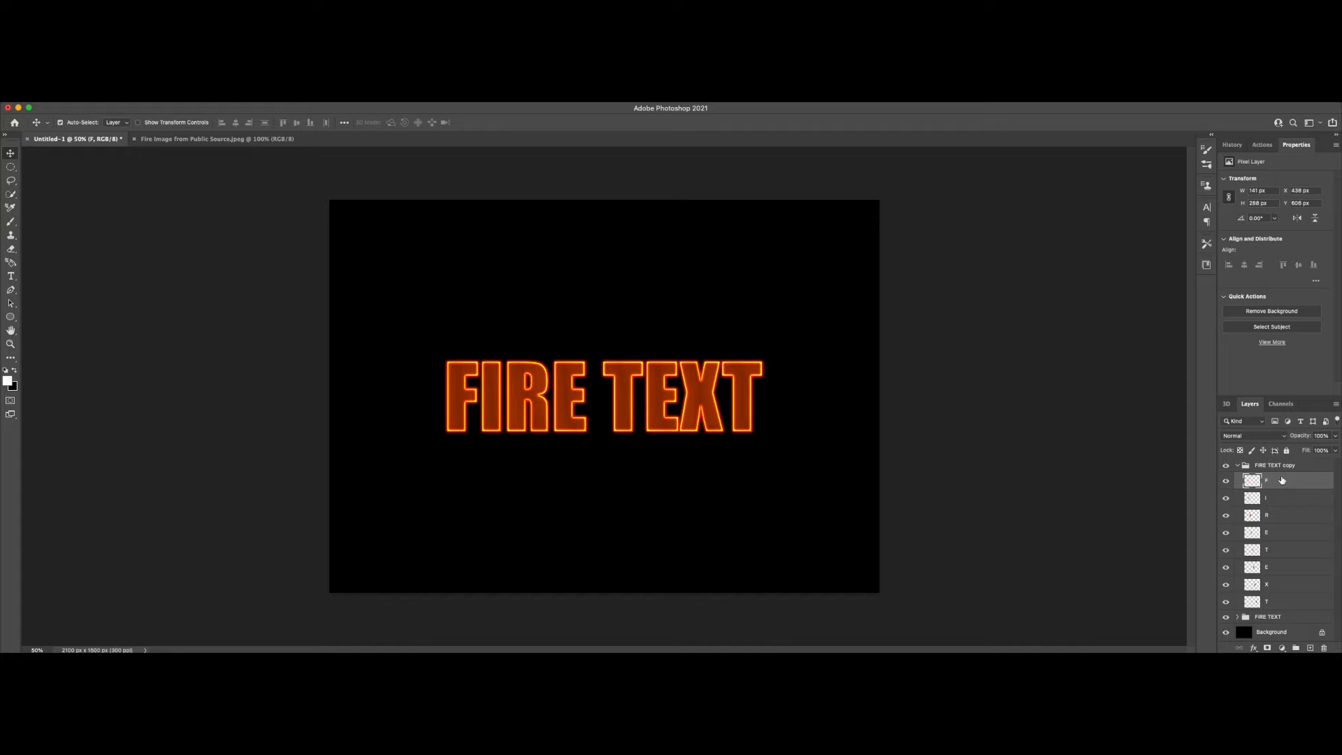
left_click(241, 102)
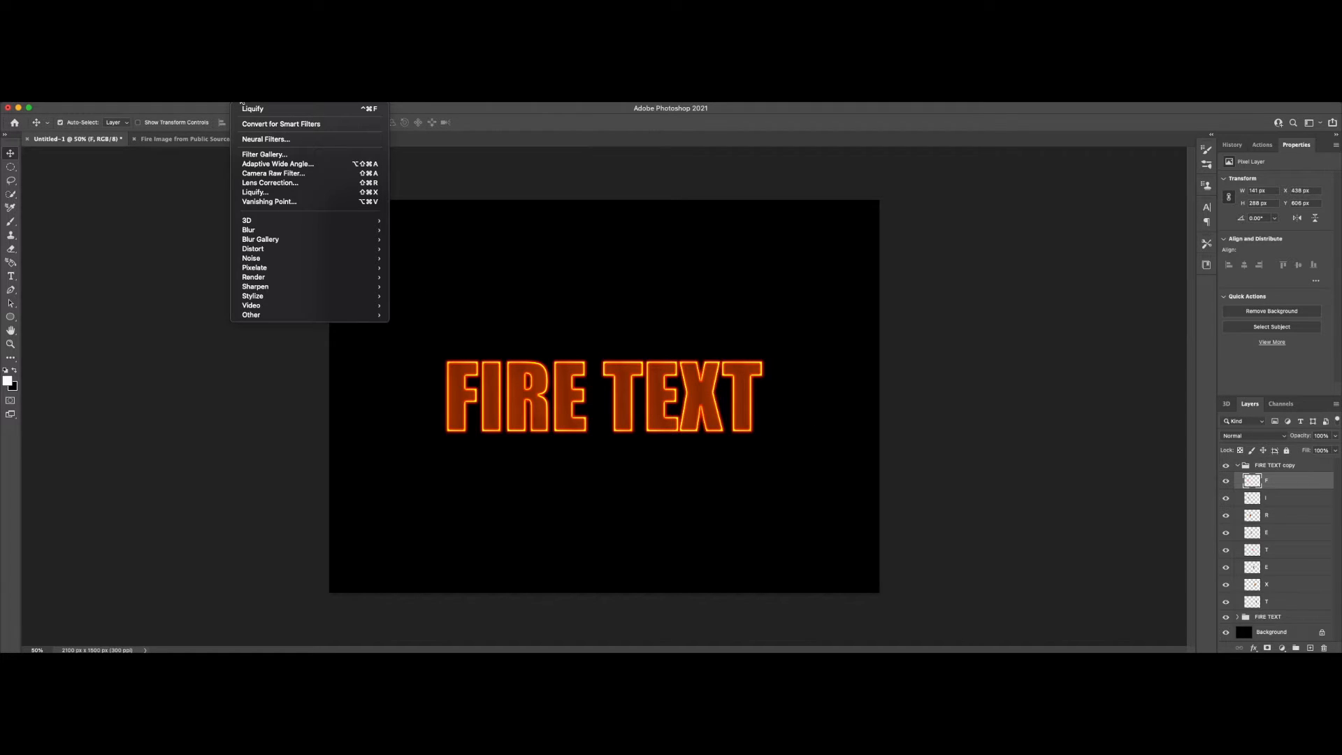
left_click(271, 193)
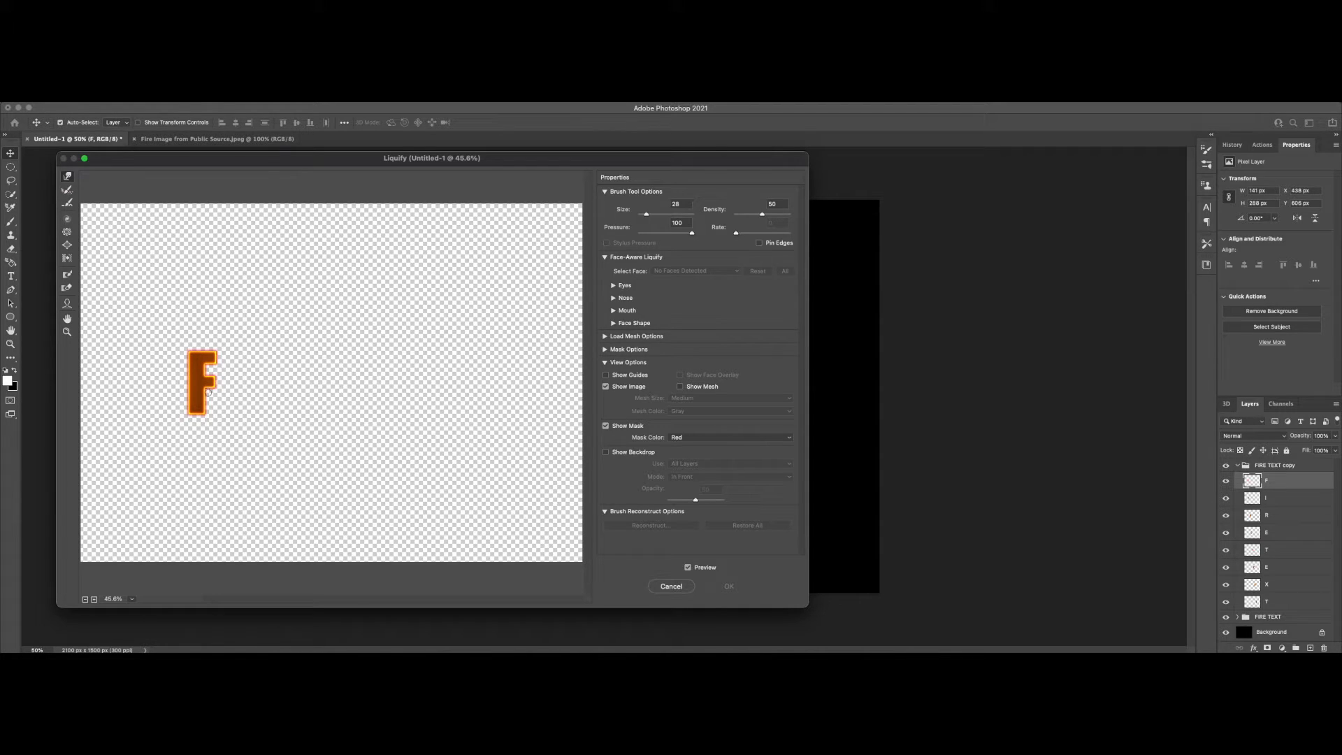
left_click(227, 400, "super")
left_click(227, 401, "super")
left_click(227, 401, "super")
mouse_move(235, 385)
left_mouse_down()
mouse_move(175, 443)
mouse_move(213, 455)
left_mouse_up()
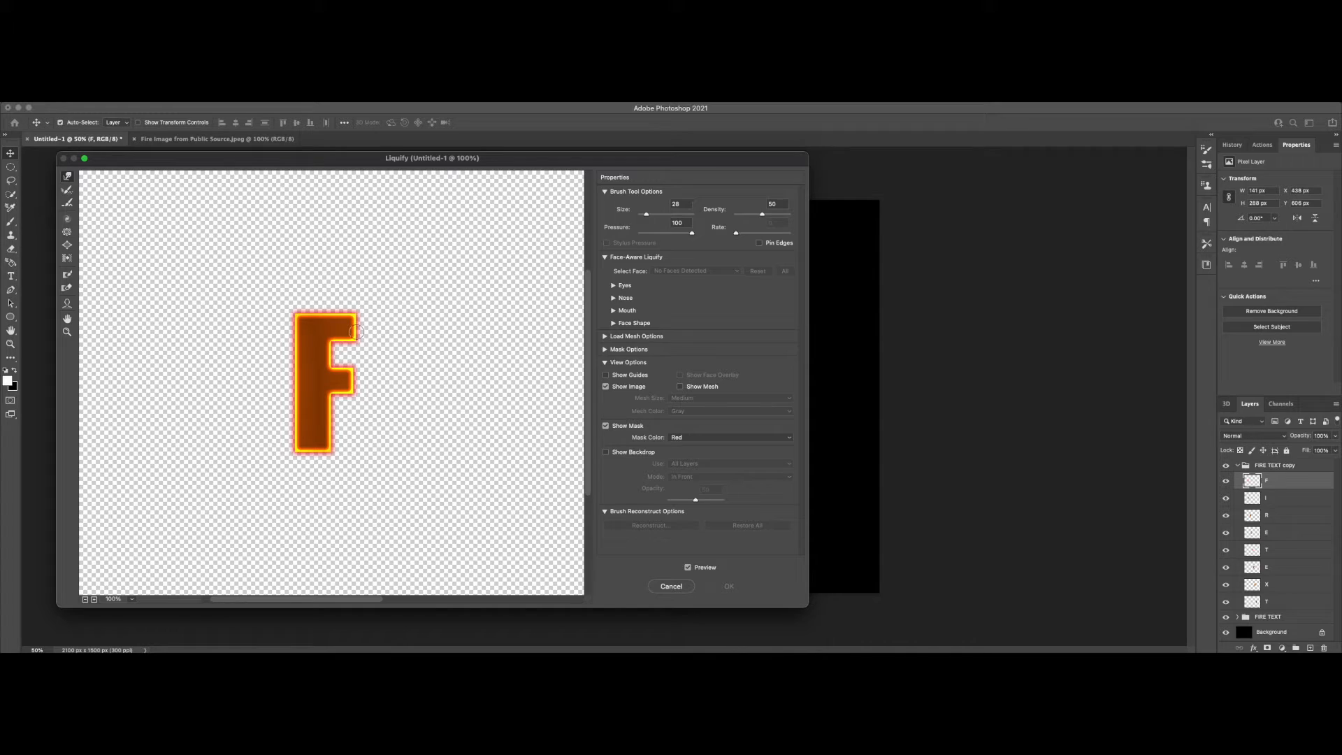
mouse_move(355, 333)
left_mouse_down()
mouse_move(344, 362)
mouse_move(329, 358)
mouse_move(338, 347)
left_mouse_up()
mouse_move(336, 394)
left_mouse_down()
mouse_move(353, 395)
mouse_move(354, 377)
mouse_move(338, 402)
left_mouse_up()
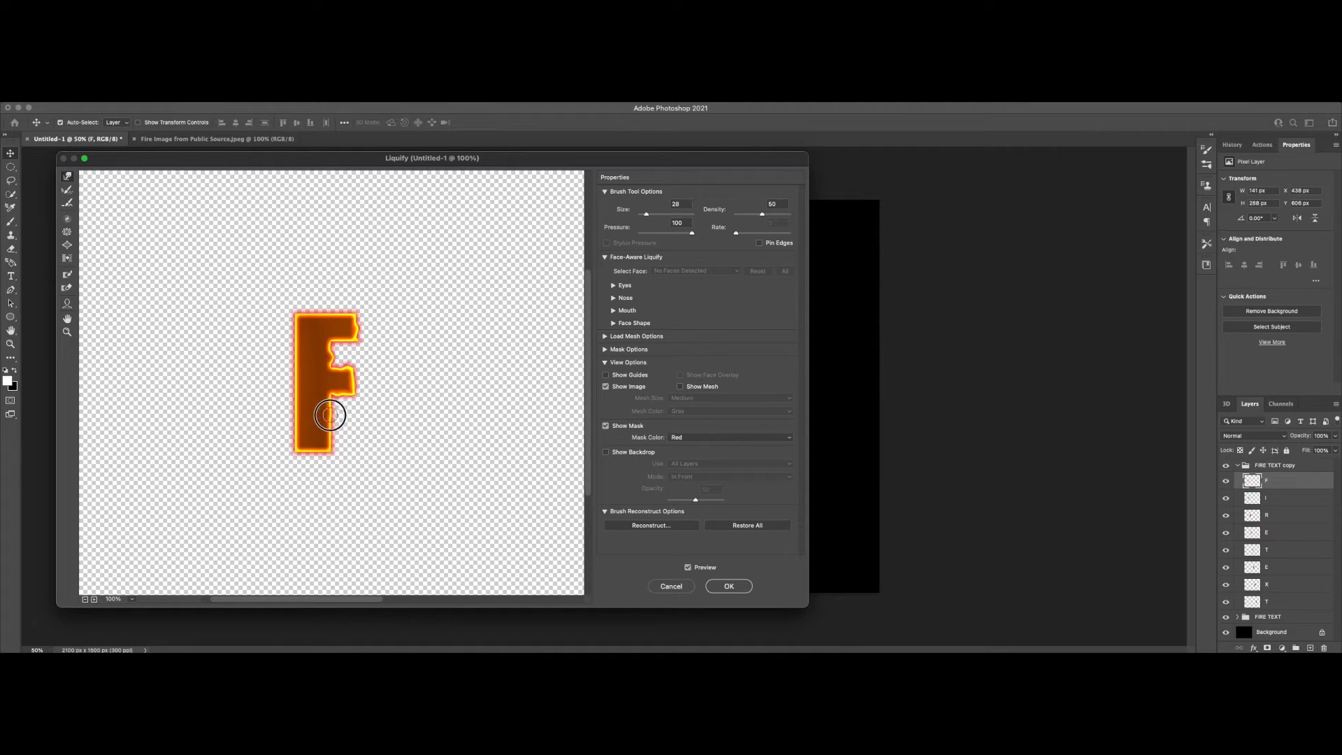
mouse_move(336, 423)
left_mouse_down()
mouse_move(338, 444)
mouse_move(288, 448)
mouse_move(301, 324)
mouse_move(288, 312)
mouse_move(366, 303)
left_mouse_up()
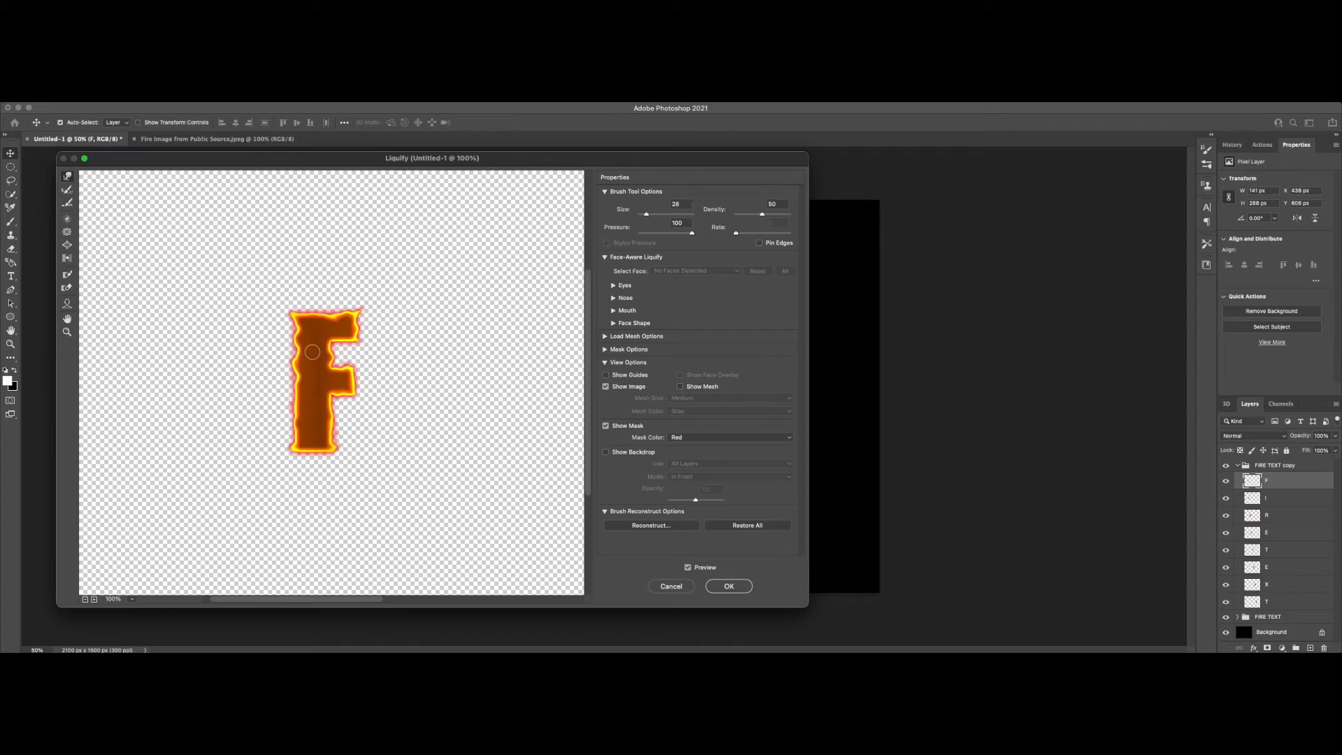
mouse_move(297, 397)
left_mouse_down()
mouse_move(306, 390)
mouse_move(301, 403)
left_mouse_up()
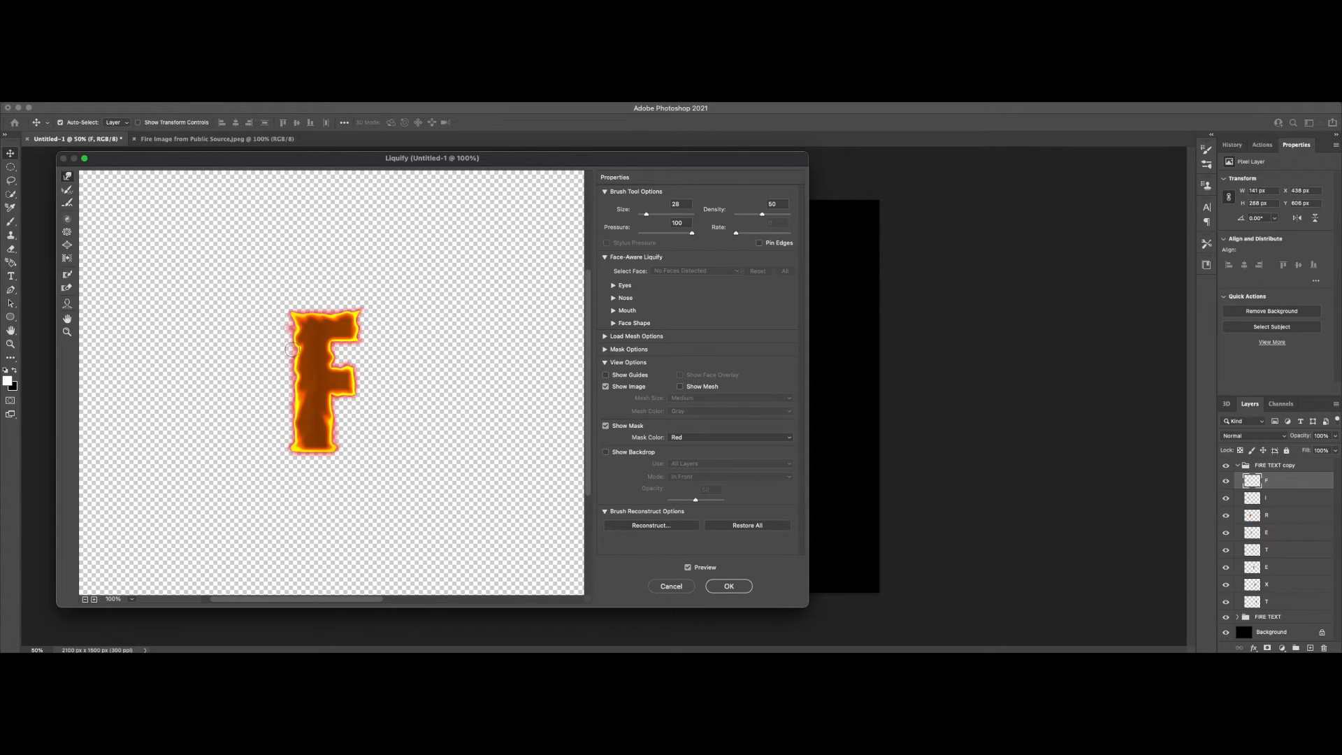
left_click_drag(296, 352, 285, 348)
left_click_drag(355, 328, 363, 327)
left_click(722, 590)
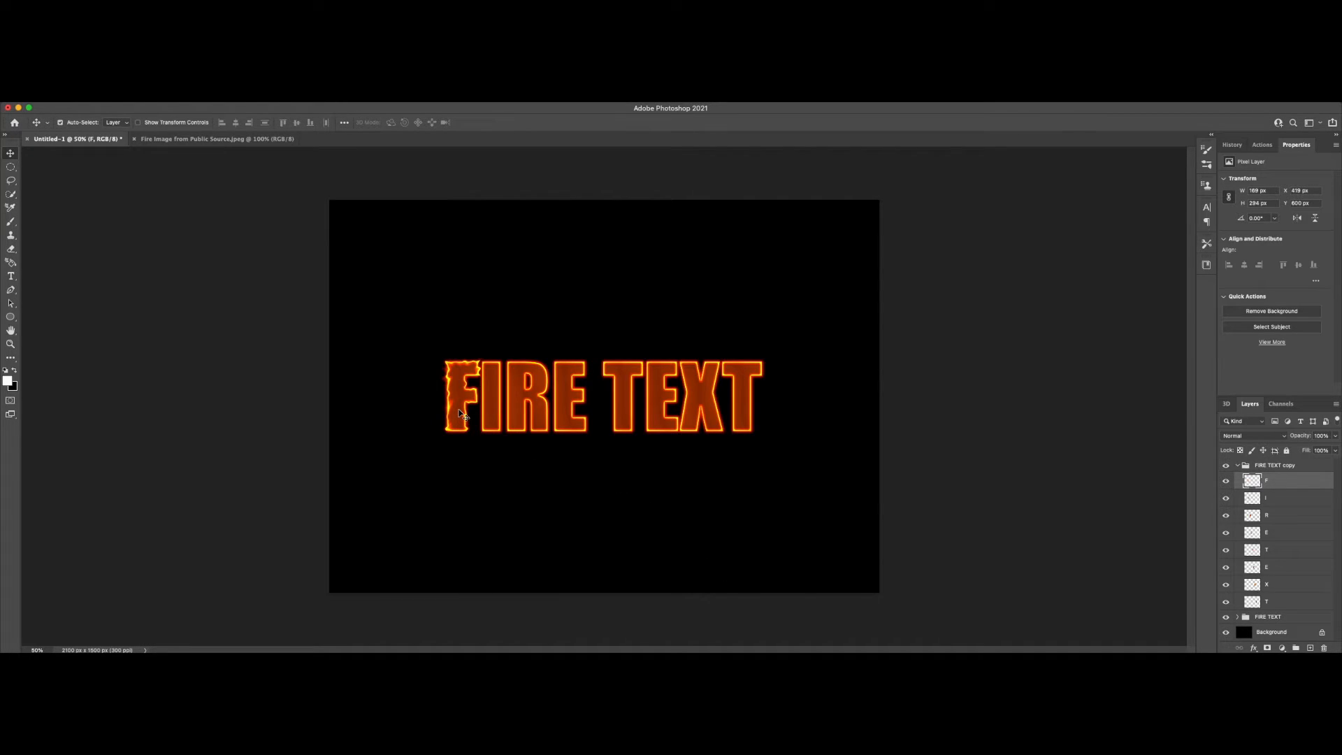
Step: Liquify the I layer, warping its sides and pulling its corners outward into flame-like edges
left_click(1287, 500)
key("shift+super+x")
key("super+plus")
scroll(314, 296, "right", 10)
left_click_drag(308, 315, 323, 296)
left_click_drag(306, 374, 320, 360)
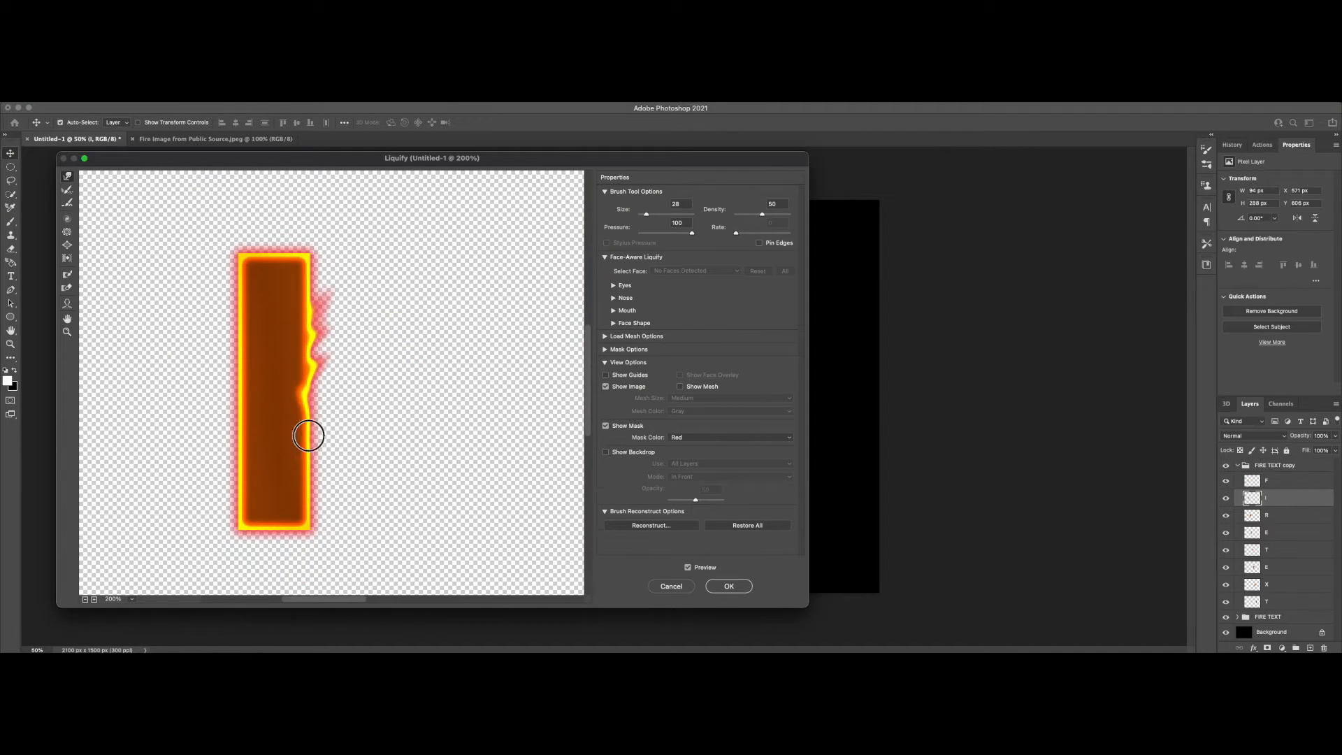
left_click_drag(306, 434, 289, 424)
left_click_drag(307, 516, 335, 525)
left_click_drag(244, 301, 230, 280)
left_click_drag(243, 360, 225, 342)
left_click_drag(242, 465, 223, 441)
left_click_drag(241, 259, 223, 250)
left_click_drag(307, 257, 329, 252)
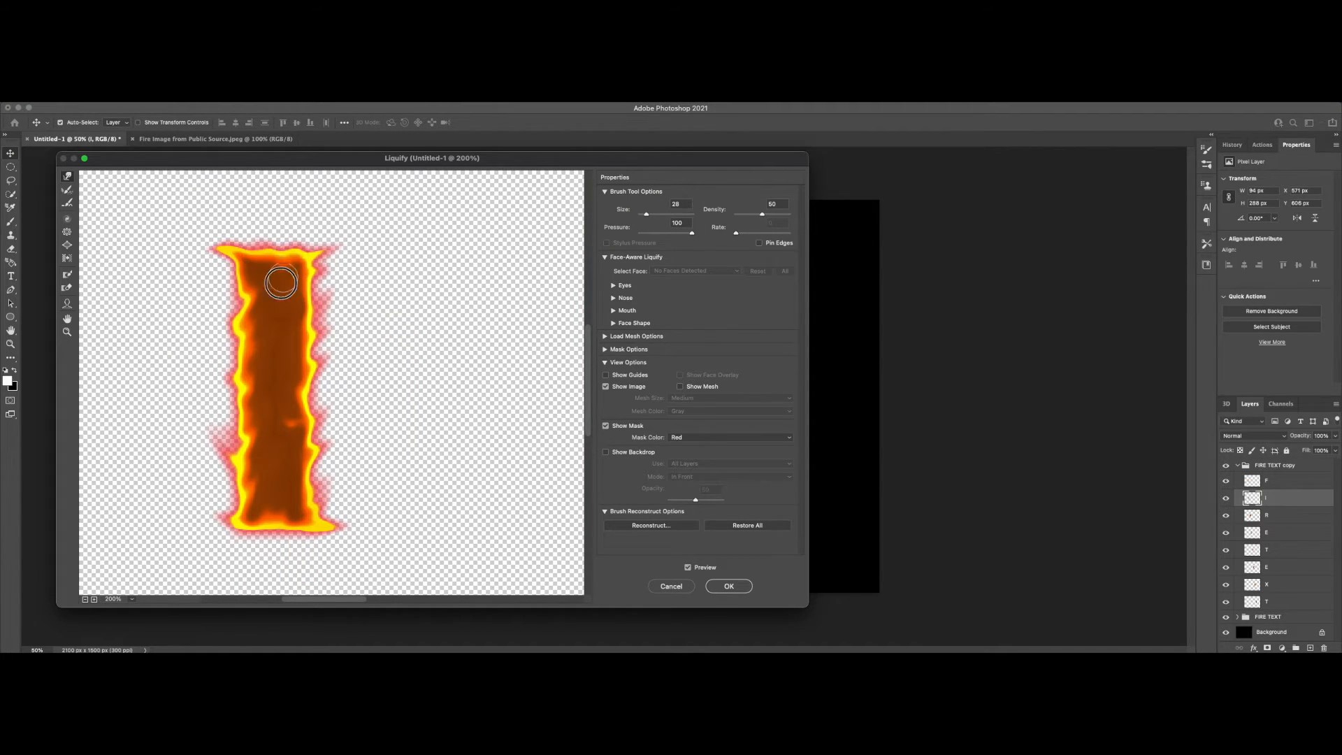
left_click(729, 586)
Step: Liquify the R layer, warping the outer edges, inner opening and legs of the letter into flame shapes
left_click(1287, 516)
key("shift+super+x")
key("super+plus")
scroll(329, 389, "up", 5)
left_click_drag(313, 429, 288, 424)
left_click_drag(318, 370, 310, 360)
left_click_drag(314, 308, 302, 294)
left_click_drag(316, 363, 305, 344)
mouse_move(316, 407)
left_mouse_down()
mouse_move(304, 393)
mouse_move(338, 445)
mouse_move(328, 424)
left_mouse_up()
mouse_move(357, 339)
left_mouse_down()
mouse_move(358, 323)
mouse_move(394, 338)
left_mouse_up()
left_click_drag(388, 322, 395, 302)
left_click_drag(357, 303, 354, 294)
left_click_drag(381, 378, 386, 366)
mouse_move(390, 418)
left_mouse_down()
mouse_move(394, 403)
mouse_move(360, 383)
left_mouse_up()
mouse_move(388, 432)
left_mouse_down()
mouse_move(408, 431)
mouse_move(360, 409)
mouse_move(363, 440)
mouse_move(302, 432)
left_mouse_up()
left_click(729, 586)
Step: Liquify the E layer of the word FIRE, warping its stem and arms into flame-like edges
left_click(1287, 533)
left_click(243, 97)
left_click(256, 191)
left_click_drag(295, 389, 302, 378)
left_click_drag(295, 351, 359, 328)
mouse_move(353, 309)
left_mouse_down()
mouse_move(358, 297)
mouse_move(333, 323)
left_mouse_up()
left_click_drag(330, 356, 355, 351)
mouse_move(331, 403)
left_mouse_down()
mouse_move(332, 375)
mouse_move(380, 362)
left_mouse_up()
left_click(729, 587)
Step: Liquify the first T layer of the word TEXT, warping its crossbar and stem into flame shapes
left_click(1287, 550)
left_click(244, 97)
left_click(256, 191)
left_click_drag(373, 338, 381, 326)
left_click_drag(316, 336, 316, 326)
left_click_drag(351, 387, 358, 376)
left_click_drag(351, 428, 361, 417)
left_click_drag(350, 470, 305, 473)
mouse_move(315, 434)
left_mouse_down()
mouse_move(327, 405)
mouse_move(303, 404)
mouse_move(312, 366)
left_mouse_up()
left_click_drag(294, 336, 301, 326)
left_click(729, 587)
Step: Liquify the E layer of the word TEXT, warping its arms and both sides of its stem into wavy flames
left_click(1287, 567)
left_click(243, 96)
left_click(276, 191)
mouse_move(384, 408)
left_mouse_down()
mouse_move(394, 402)
mouse_move(364, 402)
left_mouse_up()
left_click_drag(382, 353, 396, 344)
mouse_move(383, 320)
left_mouse_down()
mouse_move(345, 328)
mouse_move(352, 355)
left_mouse_up()
left_click_drag(383, 365, 388, 371)
left_click_drag(381, 295, 385, 290)
left_click_drag(348, 294, 351, 287)
left_click_drag(324, 375, 319, 325)
mouse_move(325, 395)
left_mouse_down()
mouse_move(321, 384)
mouse_move(320, 424)
left_mouse_up()
left_click_drag(353, 431, 358, 437)
left_click_drag(330, 396, 335, 393)
left_click_drag(325, 296, 320, 282)
left_click(729, 587)
Step: Liquify the X layer, warping its diagonal strokes and pulling out its tips into flame-like edges
mouse_move(325, 351)
left_mouse_down()
mouse_move(318, 339)
mouse_move(397, 325)
left_mouse_up()
left_click(1287, 584)
left_click(243, 96)
left_click(276, 191)
left_click_drag(386, 402, 401, 422)
left_click_drag(400, 448, 412, 448)
left_click_drag(358, 408, 362, 397)
left_click_drag(336, 452, 339, 440)
left_click_drag(320, 323, 327, 329)
left_click_drag(321, 348, 325, 341)
left_click_drag(321, 409, 315, 392)
mouse_move(316, 448)
left_mouse_down()
mouse_move(304, 454)
mouse_move(352, 451)
left_mouse_up()
mouse_move(378, 316)
left_mouse_down()
mouse_move(382, 304)
mouse_move(401, 315)
left_mouse_up()
left_click_drag(359, 404, 380, 431)
mouse_move(352, 341)
left_mouse_down()
mouse_move(355, 325)
mouse_move(315, 310)
mouse_move(372, 313)
mouse_move(361, 352)
left_mouse_up()
left_click(729, 586)
Step: Liquify the last T layer of the word TEXT, warping its crossbar and stem into flame-like edges
left_click(1274, 603)
left_click(244, 97)
left_click(275, 191)
mouse_move(351, 391)
left_mouse_down()
mouse_move(360, 383)
mouse_move(347, 415)
left_mouse_up()
left_click_drag(315, 371, 320, 364)
left_click_drag(319, 422, 311, 405)
left_click_drag(316, 447, 310, 453)
left_click_drag(295, 339, 290, 331)
mouse_move(296, 319)
left_mouse_down()
mouse_move(290, 310)
mouse_move(340, 312)
left_mouse_up()
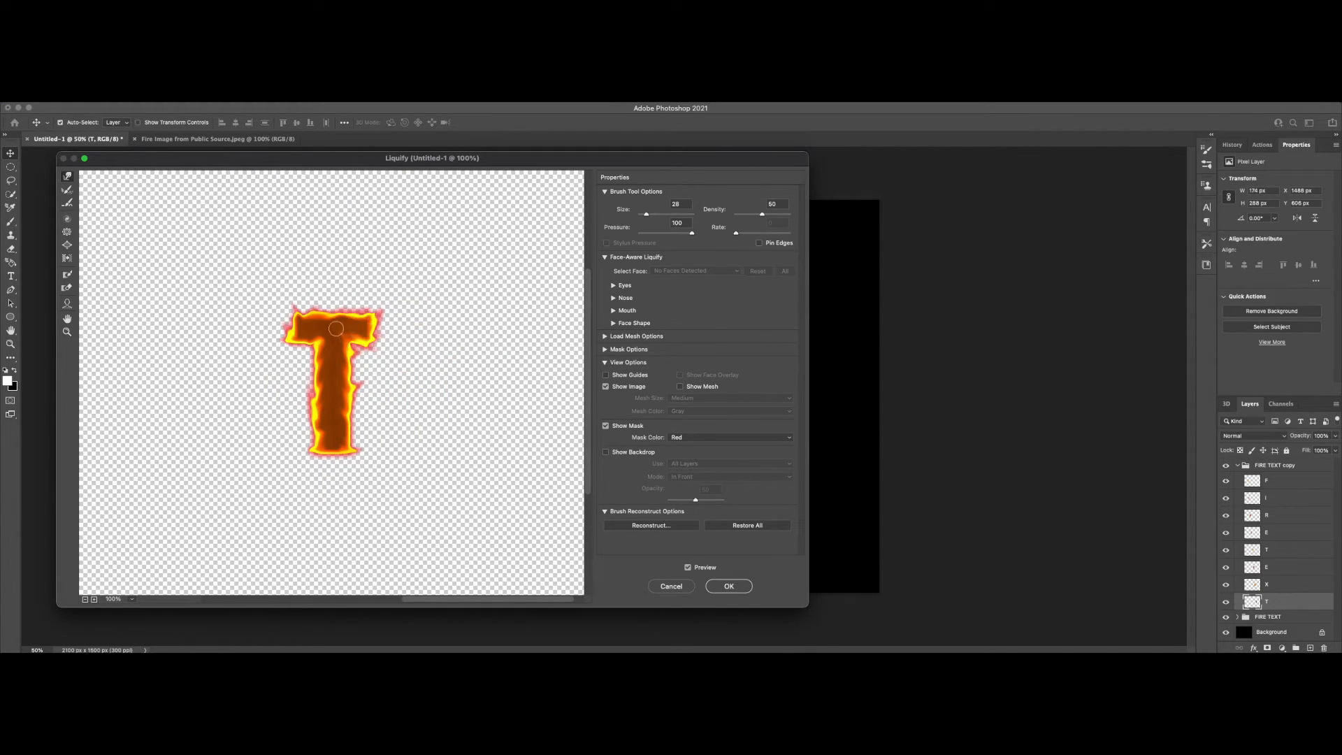
left_click(729, 586)
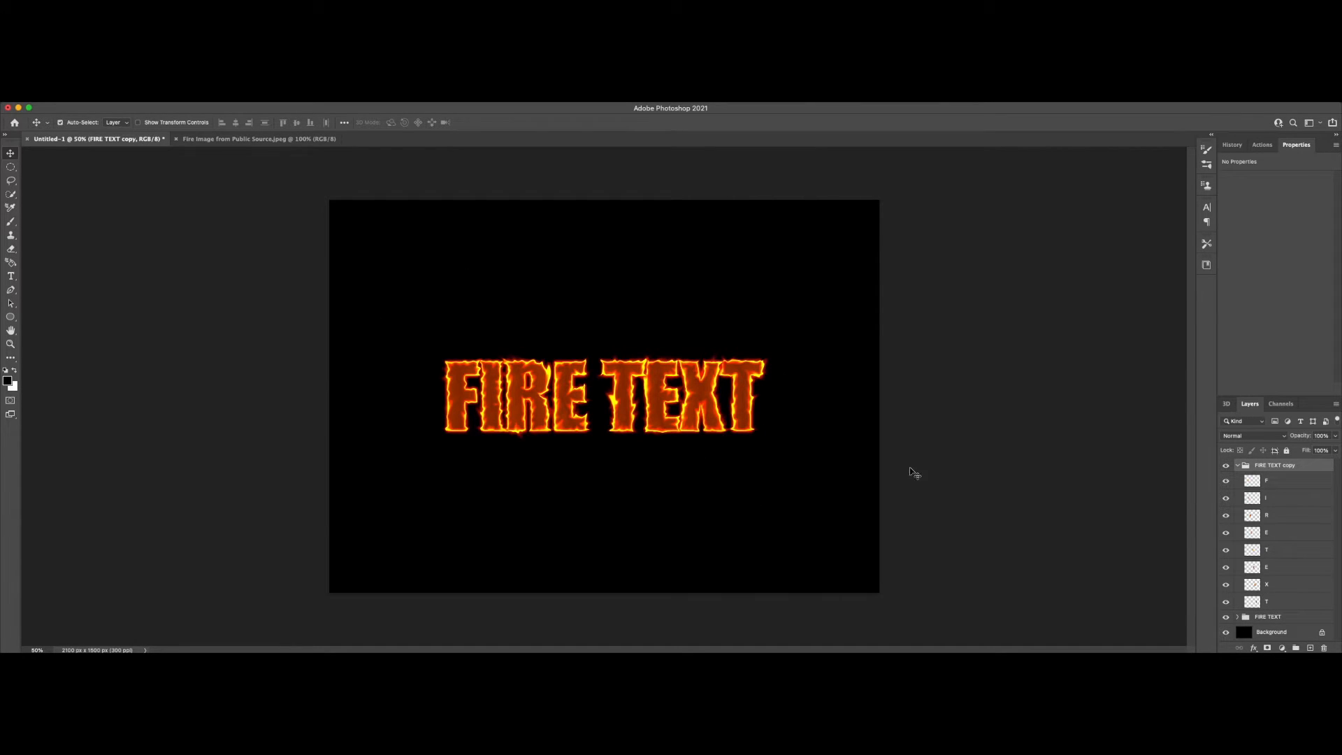
Step: Collapse the FIRE TEXT copy group and add a layer mask to both it and the FIRE TEXT group
left_click(1237, 466)
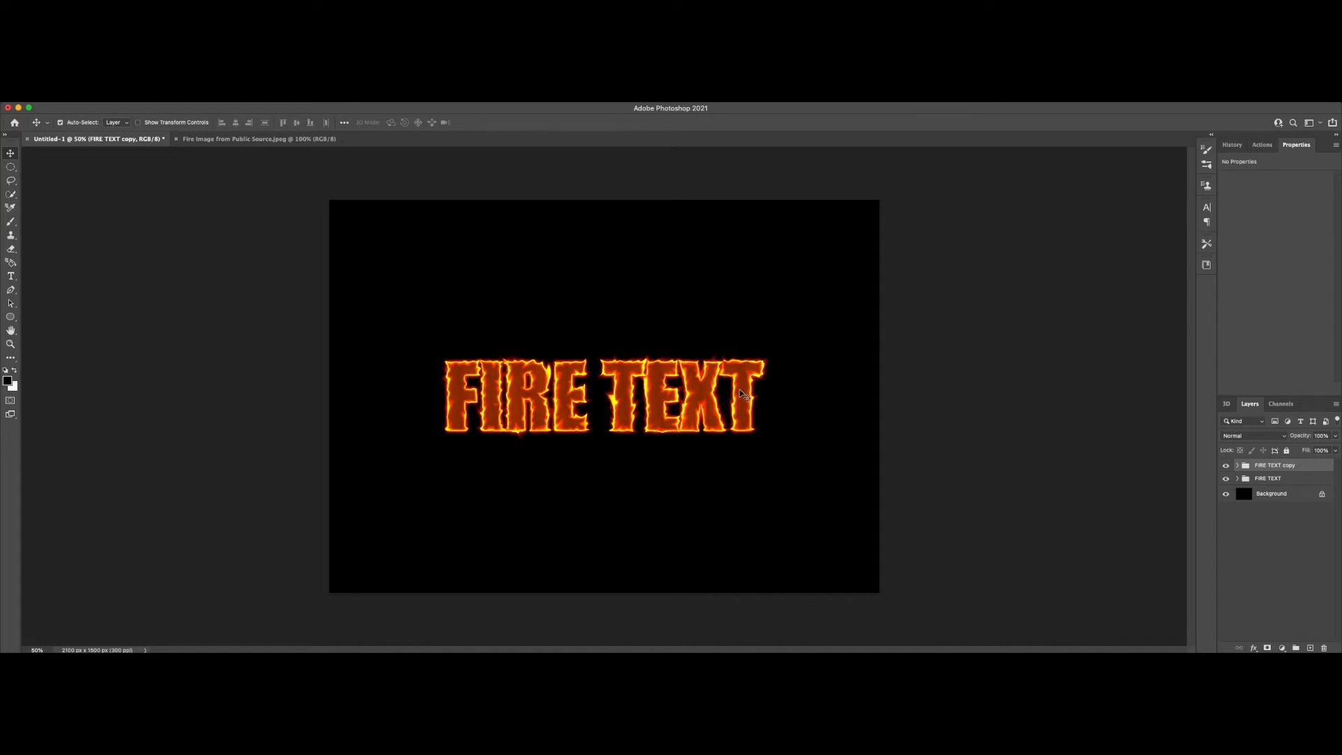
left_click(1267, 648)
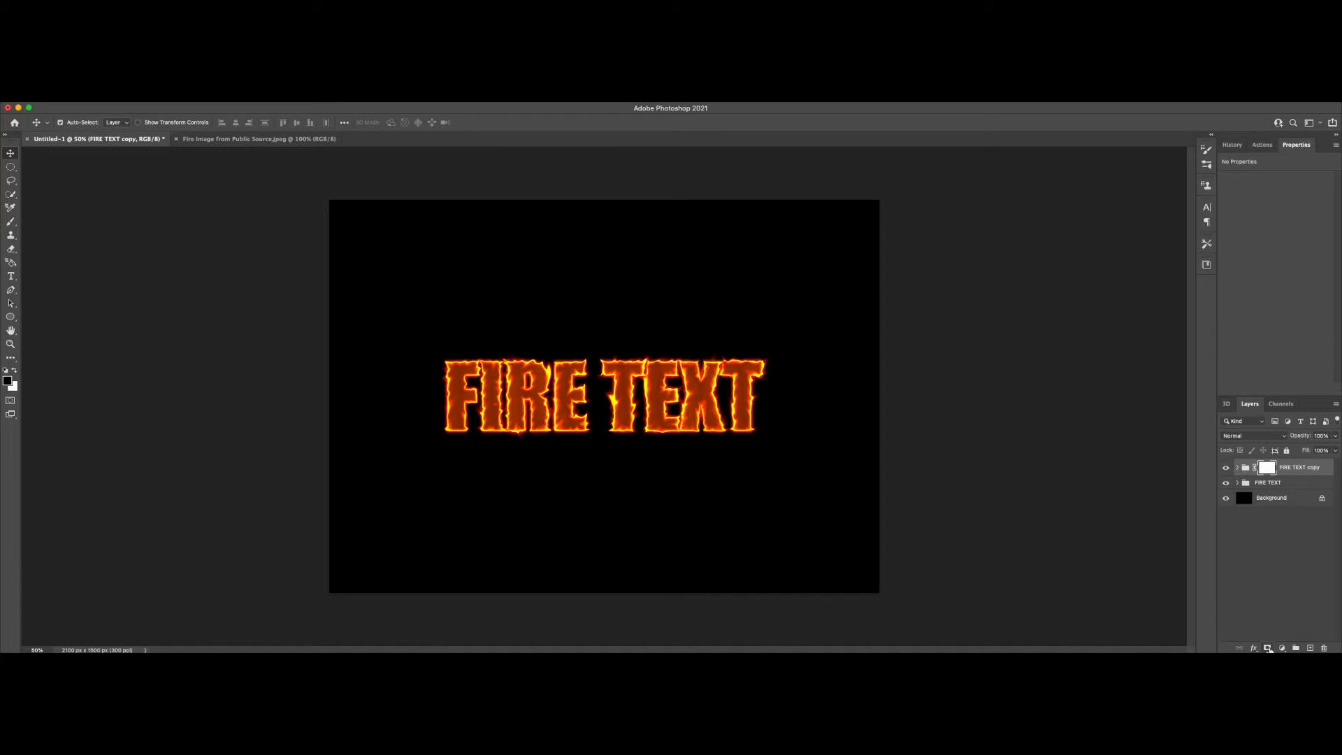
left_click(1285, 484)
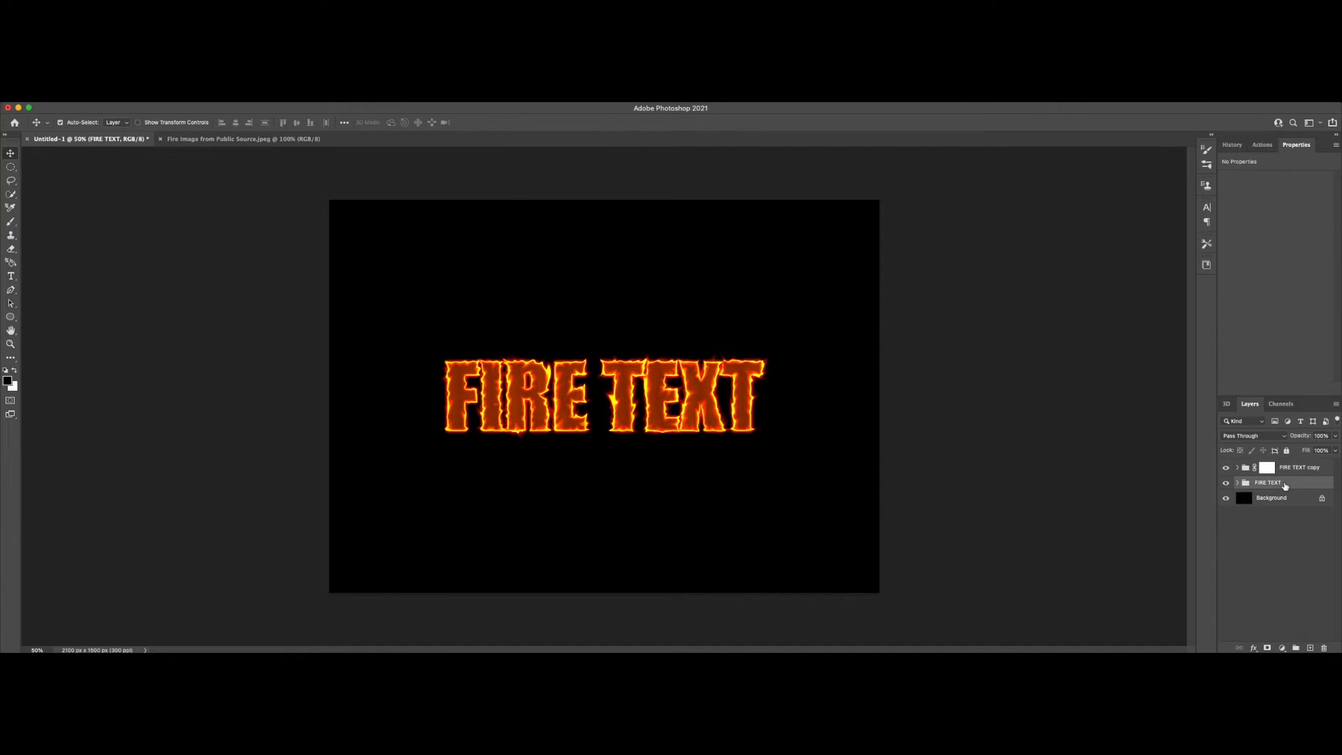
left_click(1267, 648)
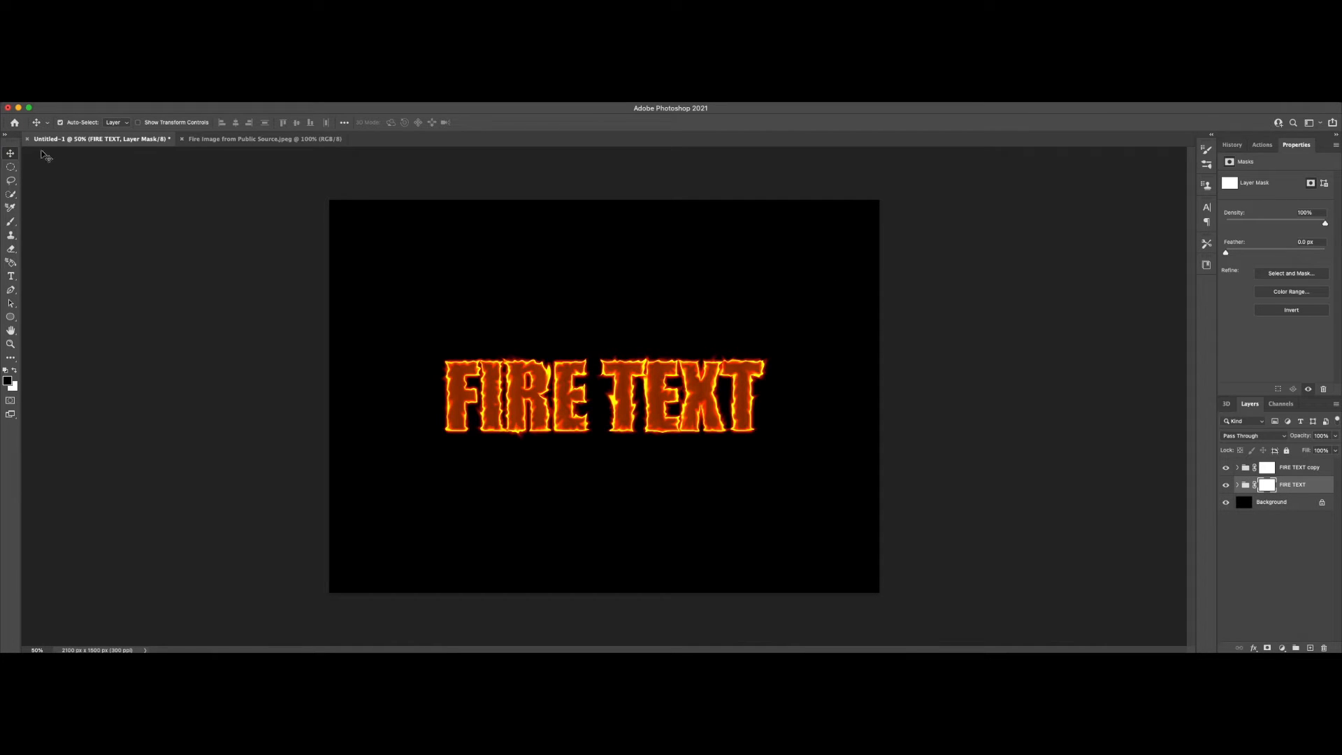
Step: Paint black with the Brush on the FIRE TEXT group's mask across the upper part of the lettering
left_click(11, 223)
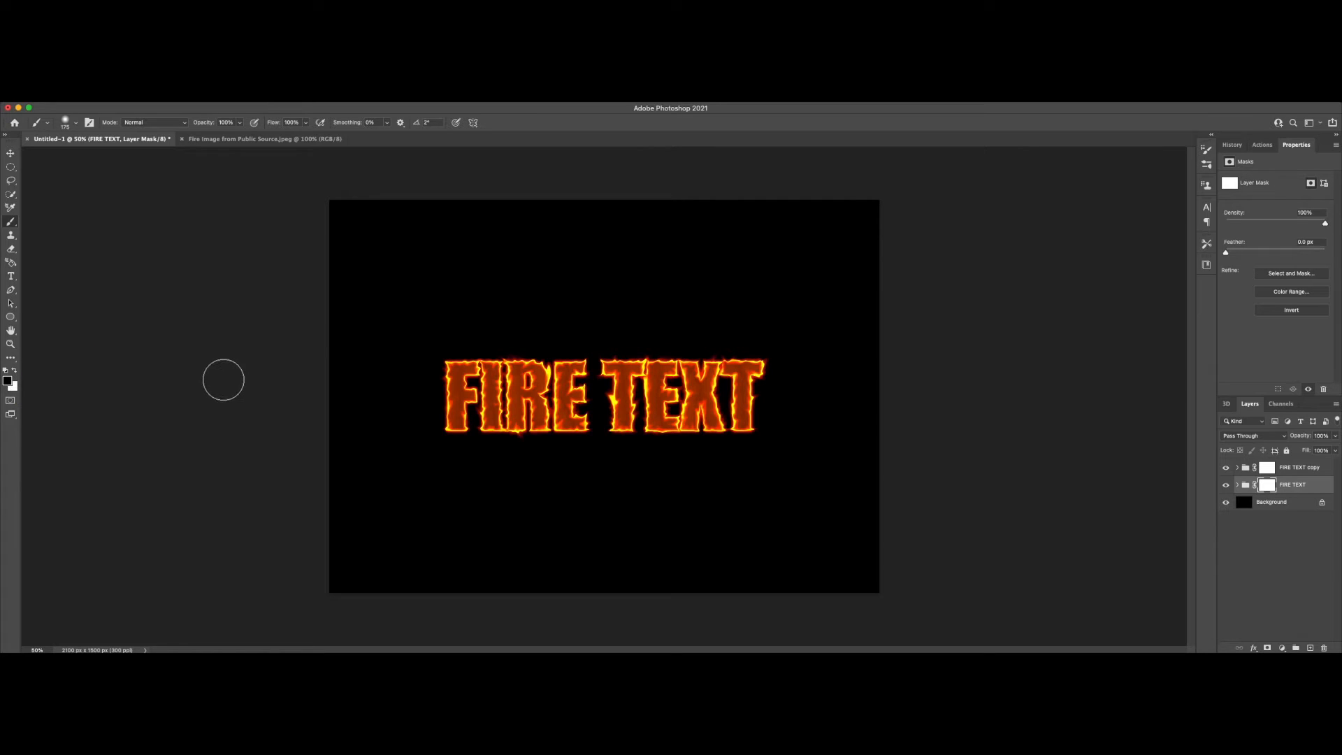
mouse_move(437, 367)
left_mouse_down()
mouse_move(794, 374)
mouse_move(650, 329)
mouse_move(446, 334)
mouse_move(489, 350)
mouse_move(455, 366)
mouse_move(659, 351)
mouse_move(476, 328)
mouse_move(778, 297)
mouse_move(467, 285)
mouse_move(652, 268)
left_mouse_up()
left_click_drag(576, 257, 697, 244)
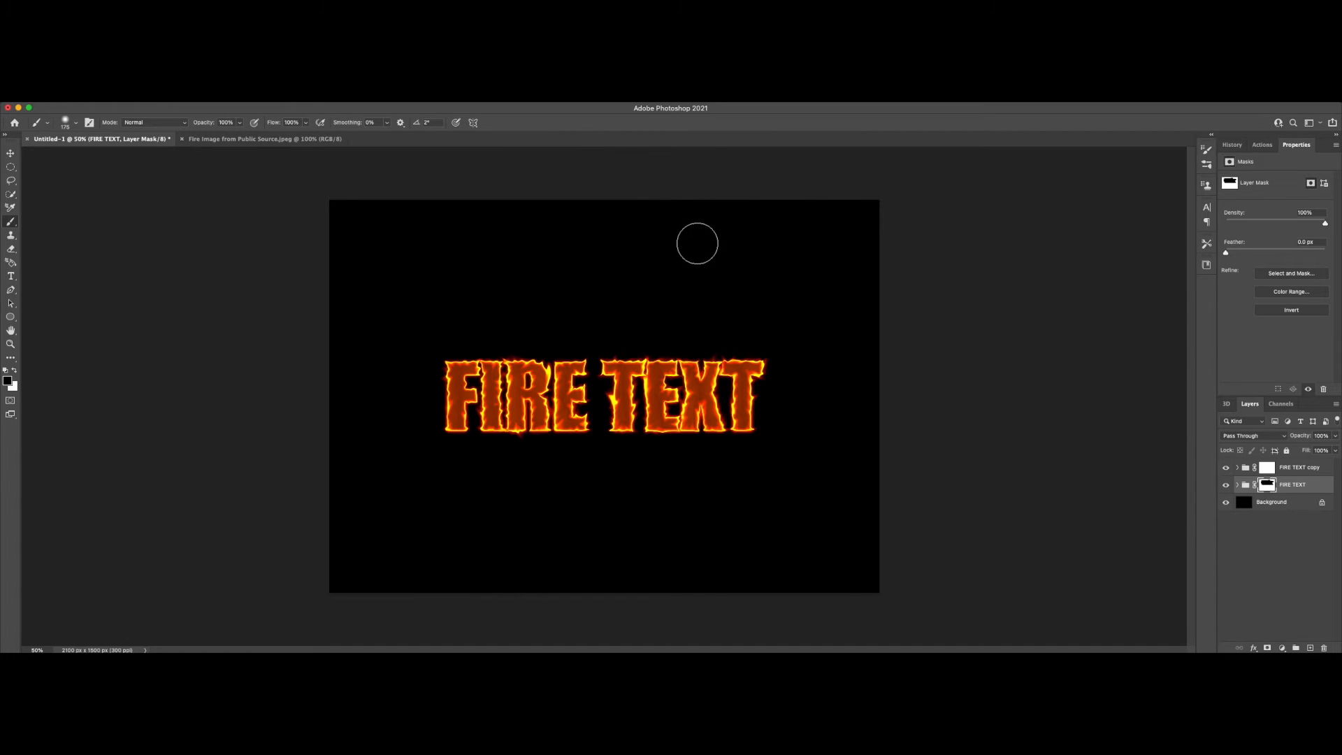
Step: Fade the upper edges of the letters on the FIRE TEXT copy group's mask with black, touching them up with white
left_click(1298, 469)
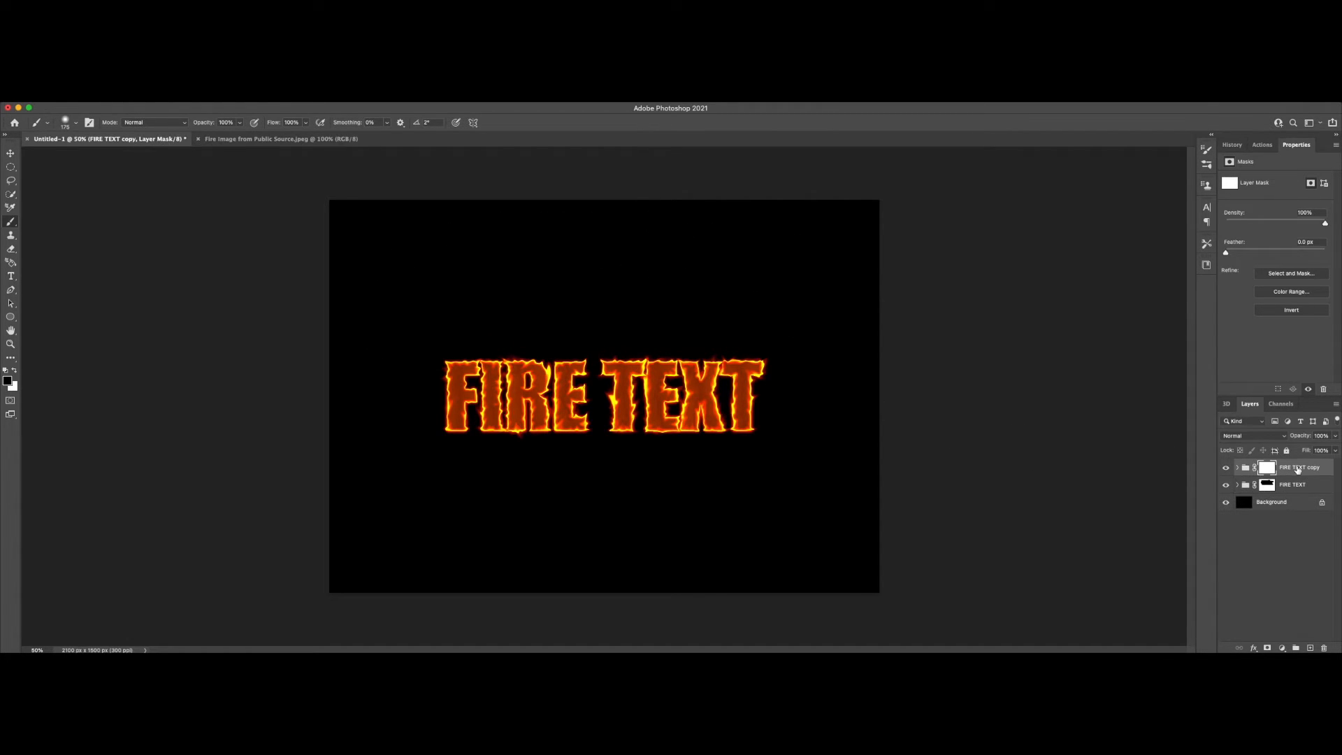
left_click_drag(422, 350, 782, 350)
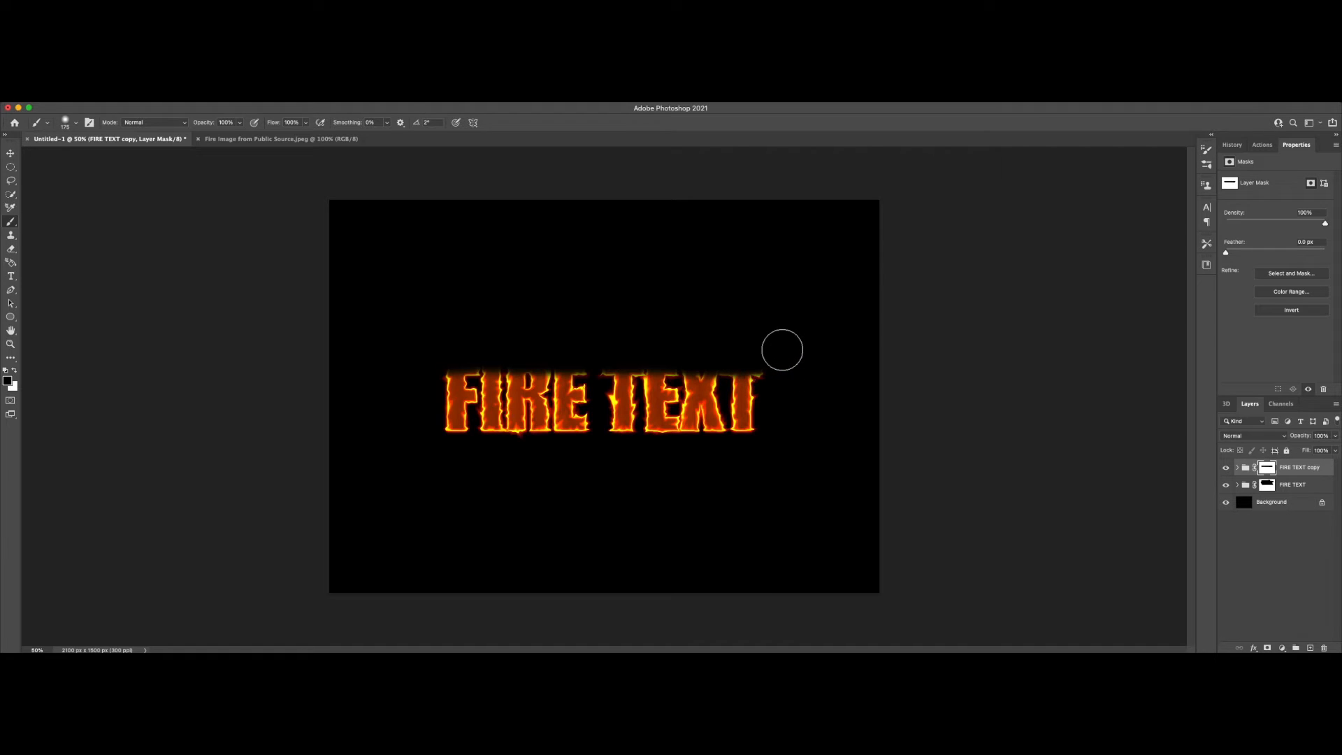
left_click(15, 371)
mouse_move(455, 396)
left_mouse_down()
mouse_move(510, 363)
mouse_move(570, 395)
mouse_move(782, 395)
left_mouse_up()
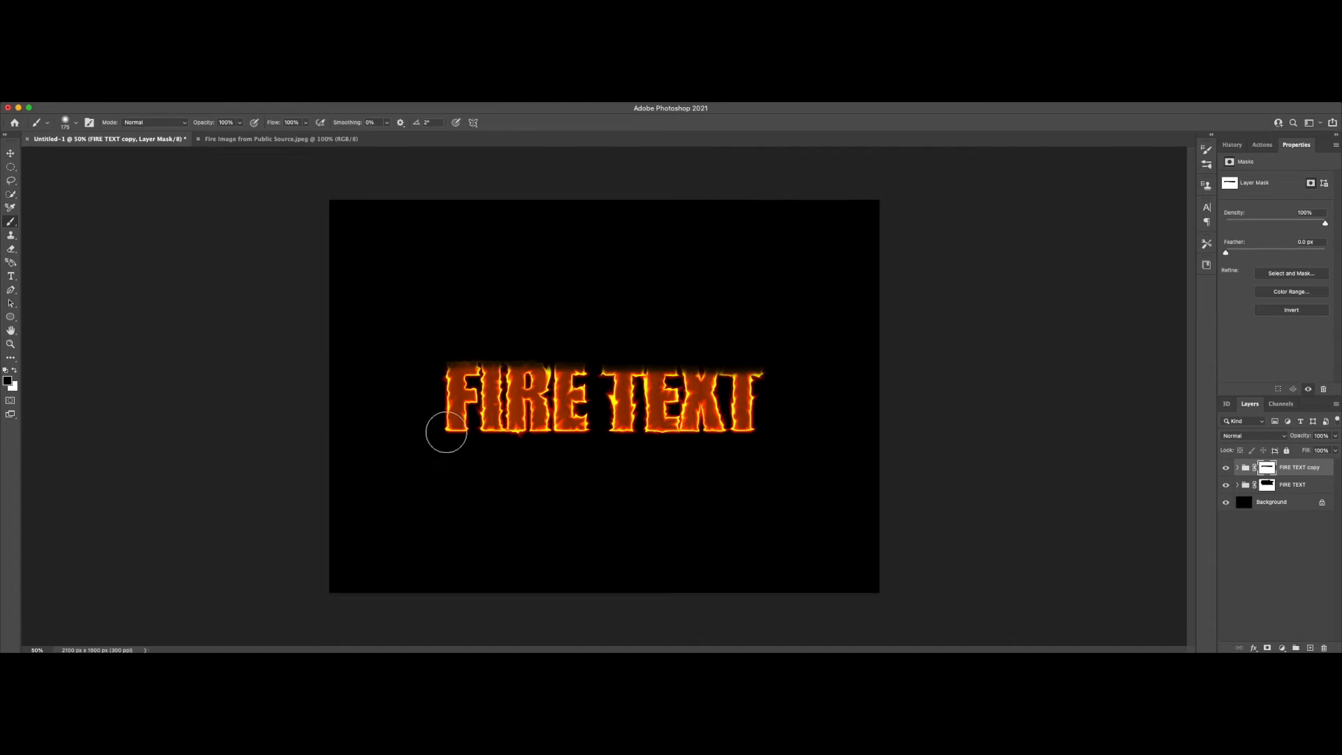
mouse_move(451, 337)
left_mouse_down()
mouse_move(788, 345)
mouse_move(446, 345)
left_mouse_up()
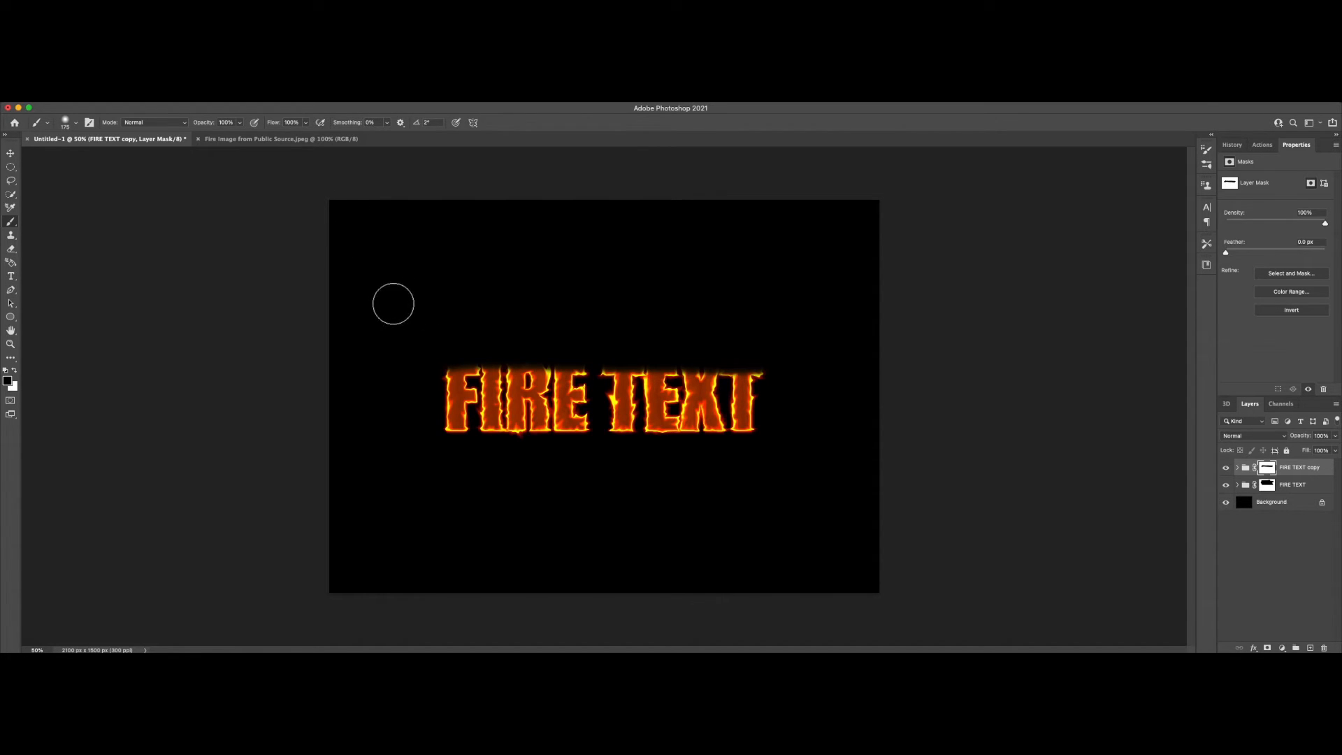
Step: Switch to the fire image document and unlock its Background layer with the Move tool active
left_click(256, 144)
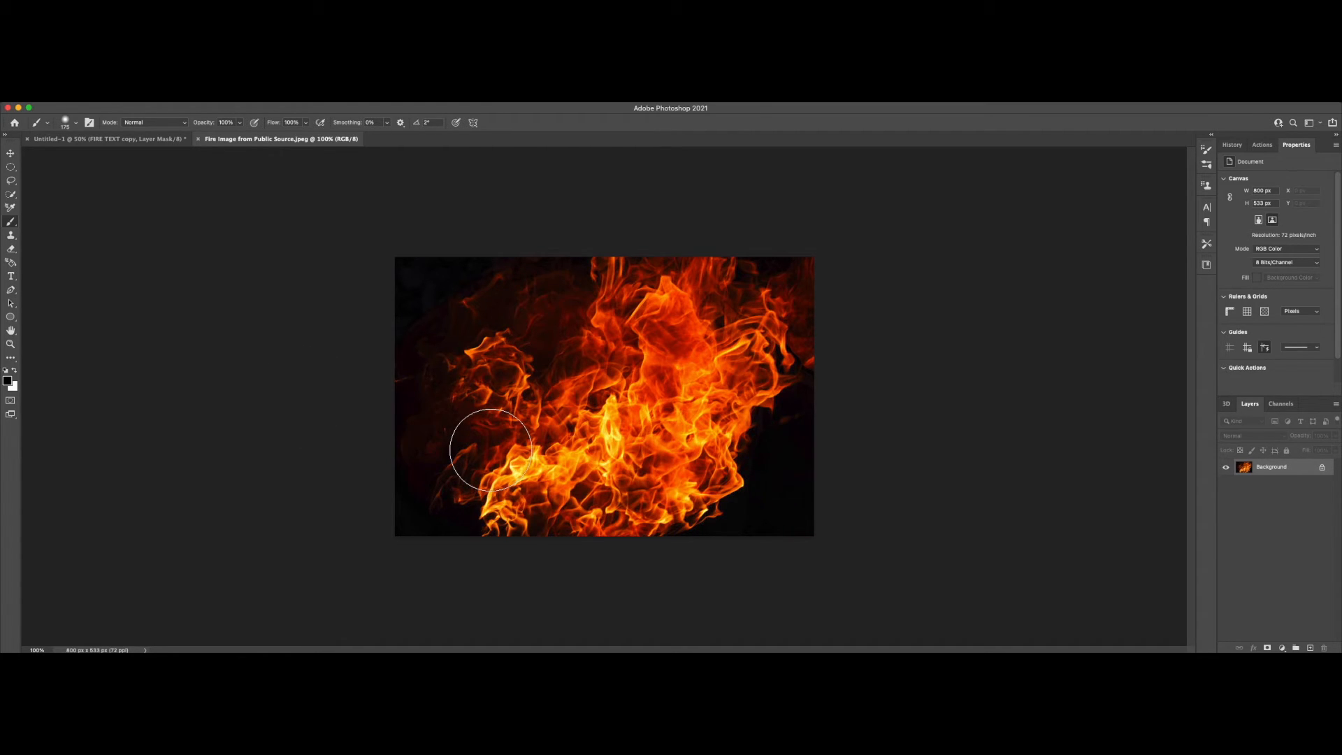
key("bracketleft")
key("bracketleft")
key("bracketleft")
left_click(12, 155)
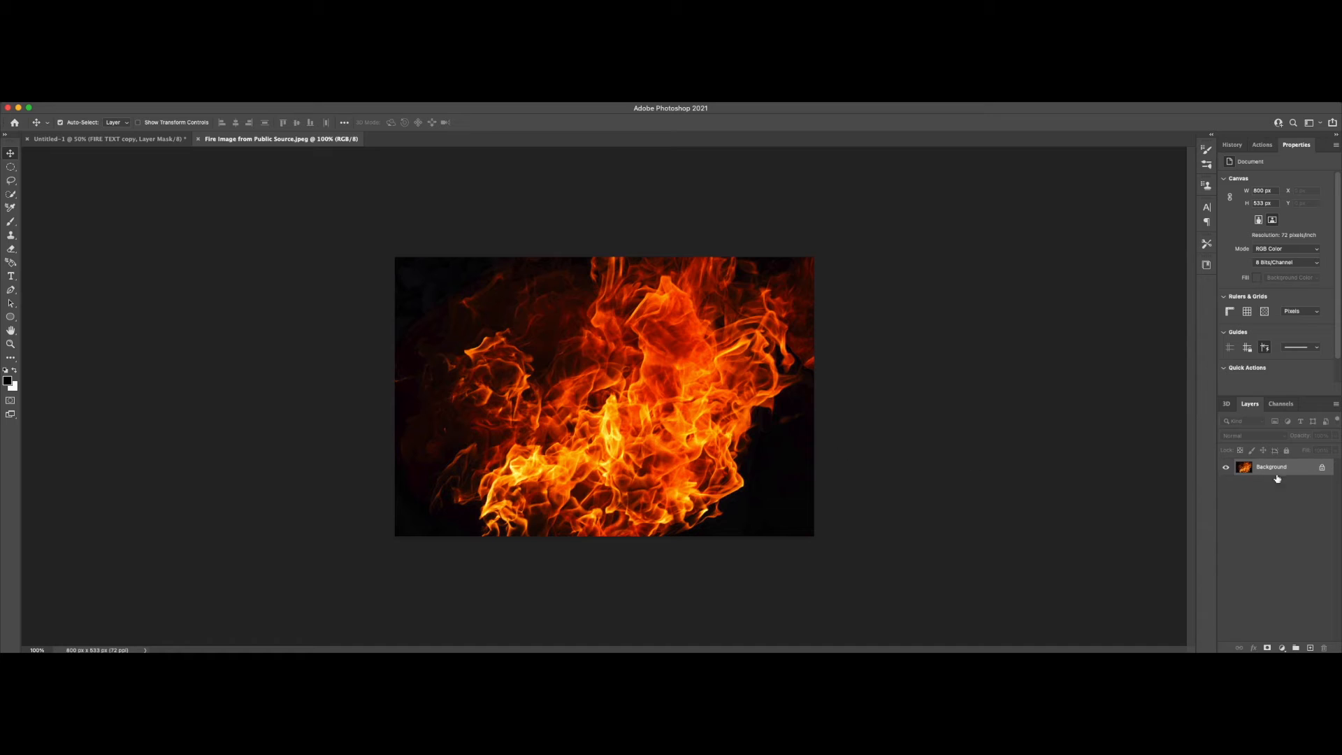
left_click(1322, 467)
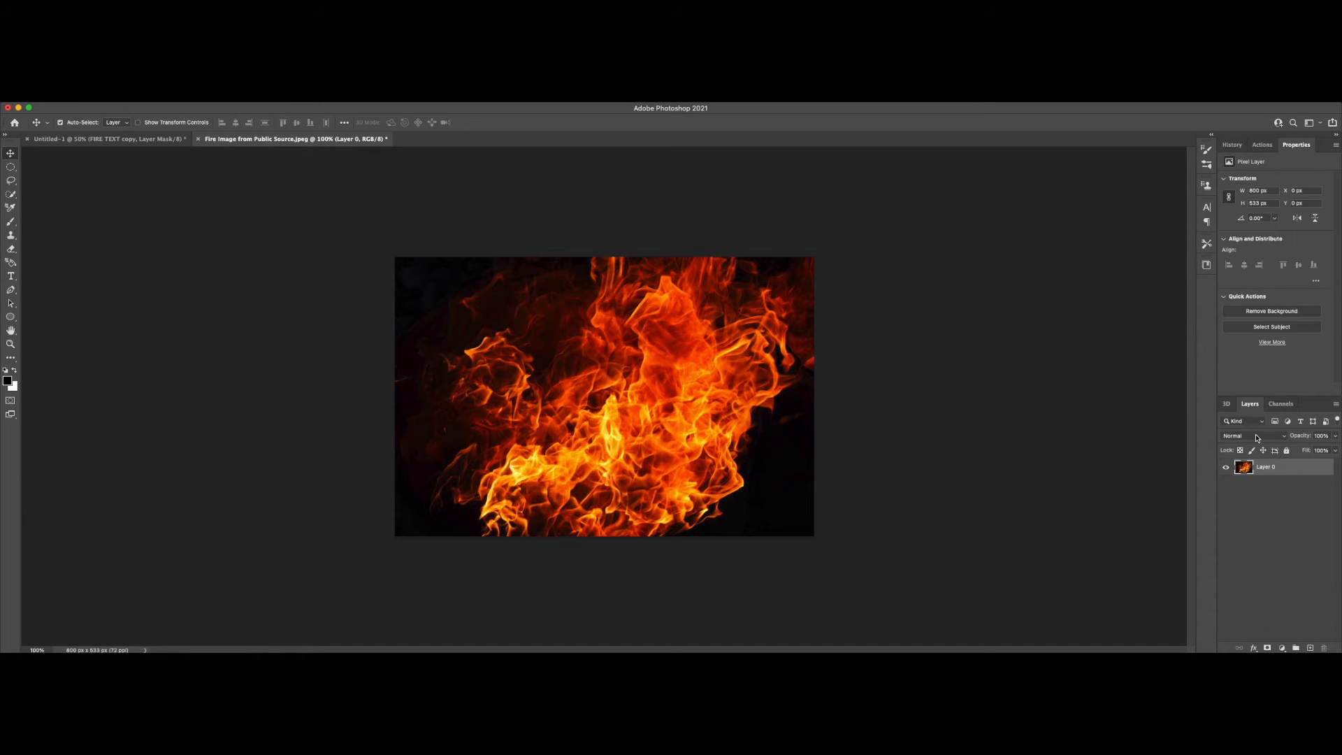
Step: Load the fire image's Green channel as a selection and move the selected flames into the text document over FIRE
left_click(1282, 405)
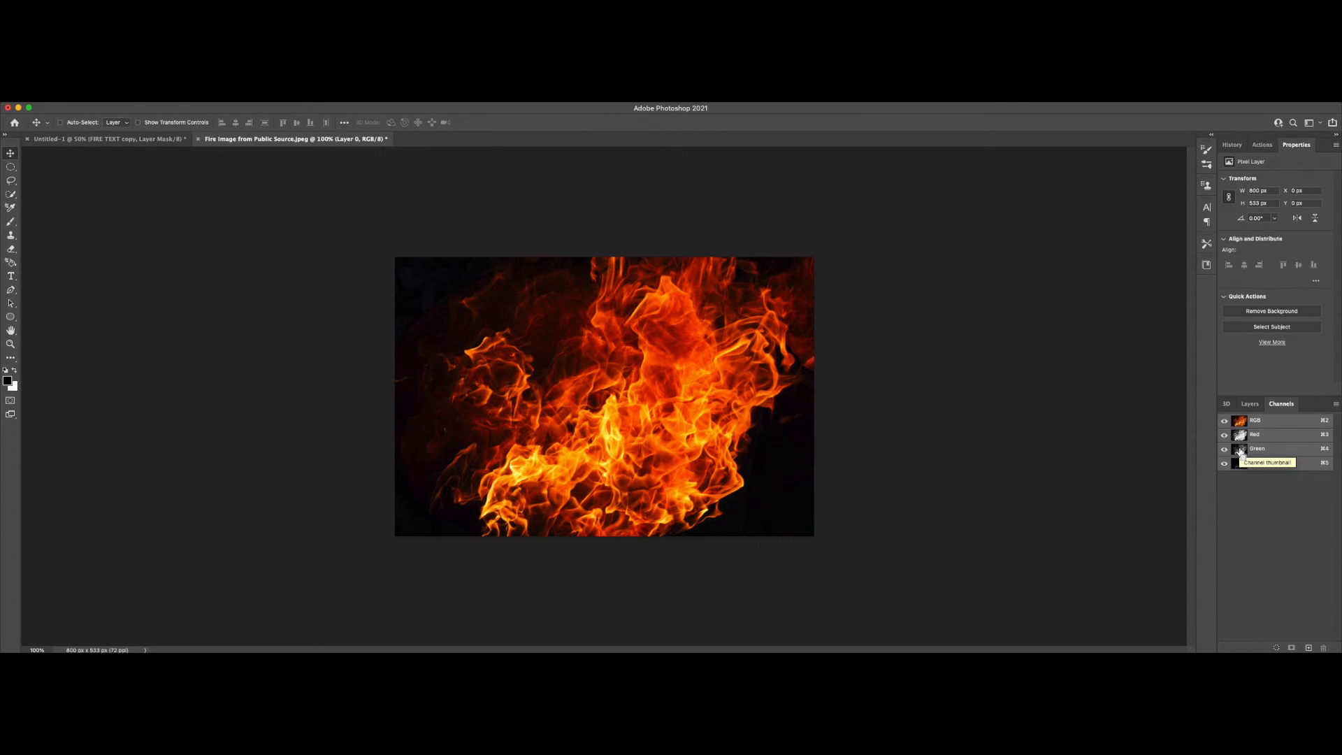
left_click(1240, 451, "super")
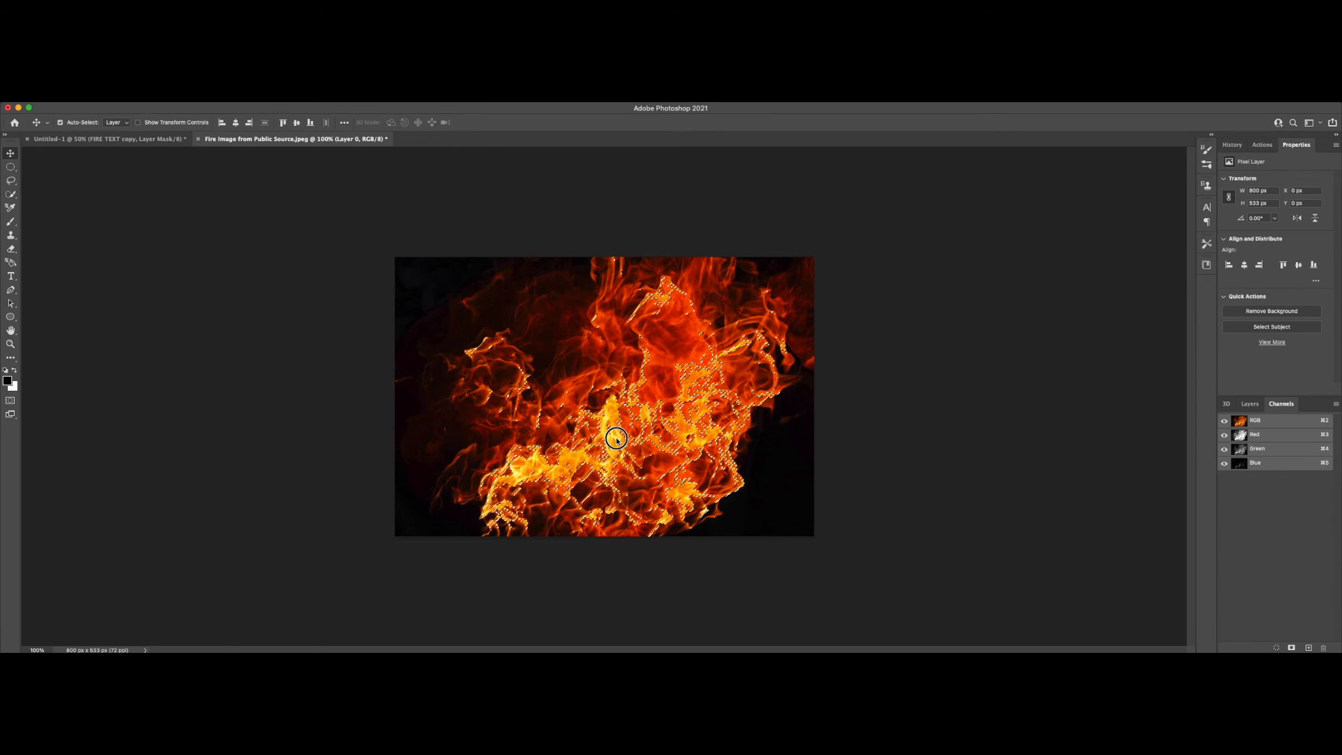
key("BackSpace")
left_click_drag(597, 426, 494, 379)
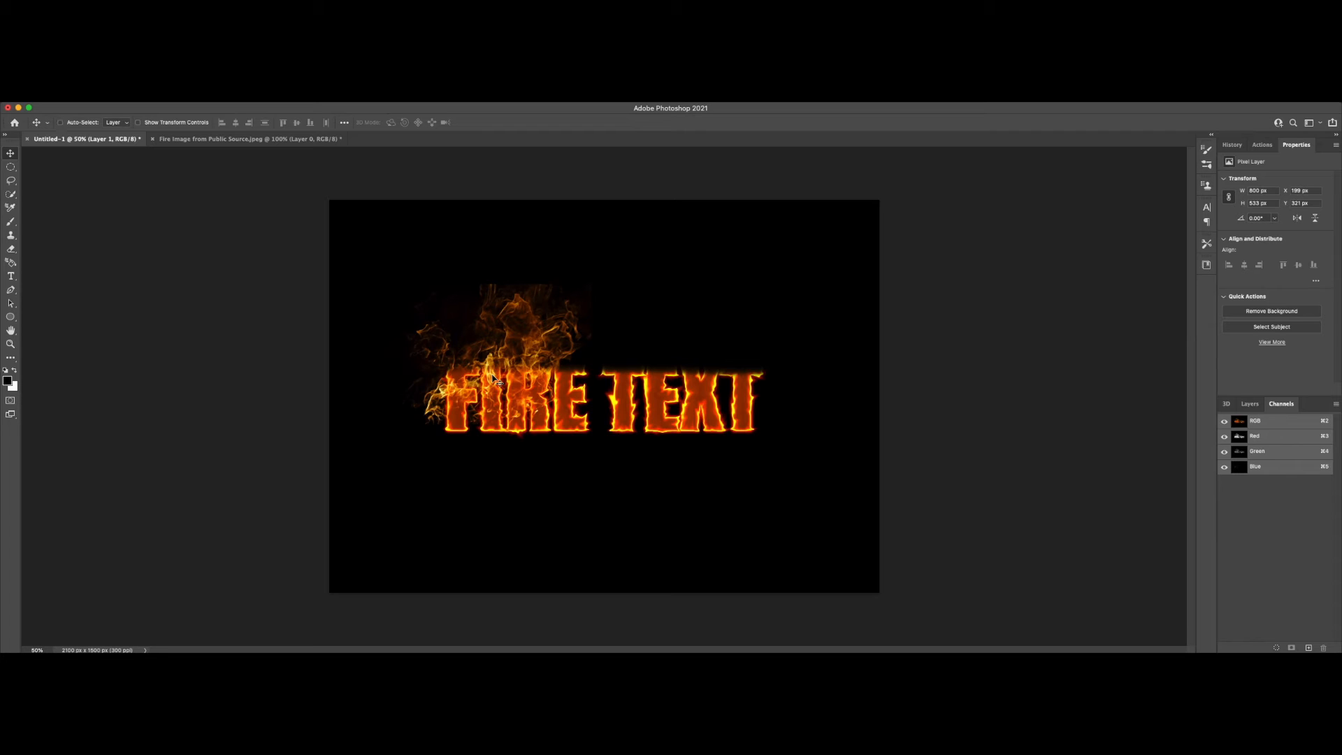
Step: Scale the flame layer to about 79% and rotate it about 30° over the F, naming it F Fire Layer
key("super+t")
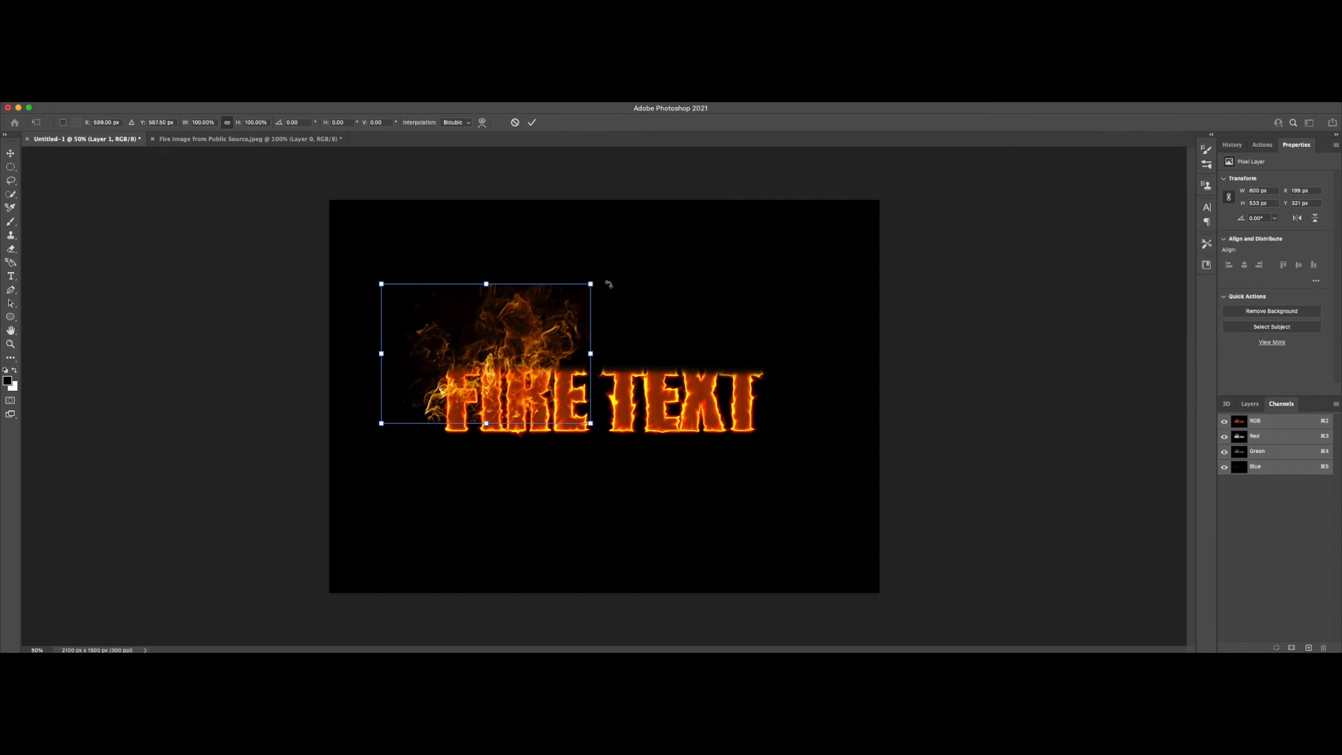
left_click_drag(588, 286, 525, 369)
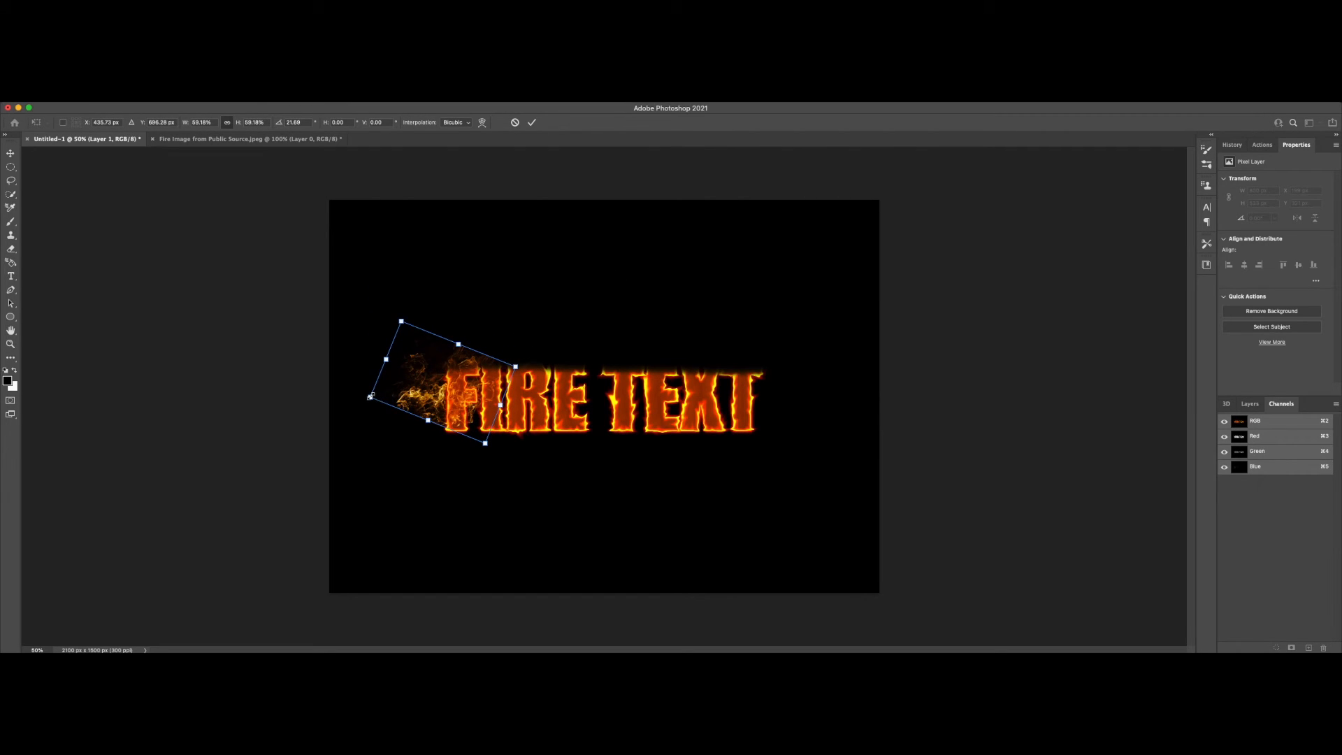
left_click_drag(371, 397, 370, 397)
left_click_drag(487, 446, 503, 464)
left_click_drag(465, 415, 460, 381)
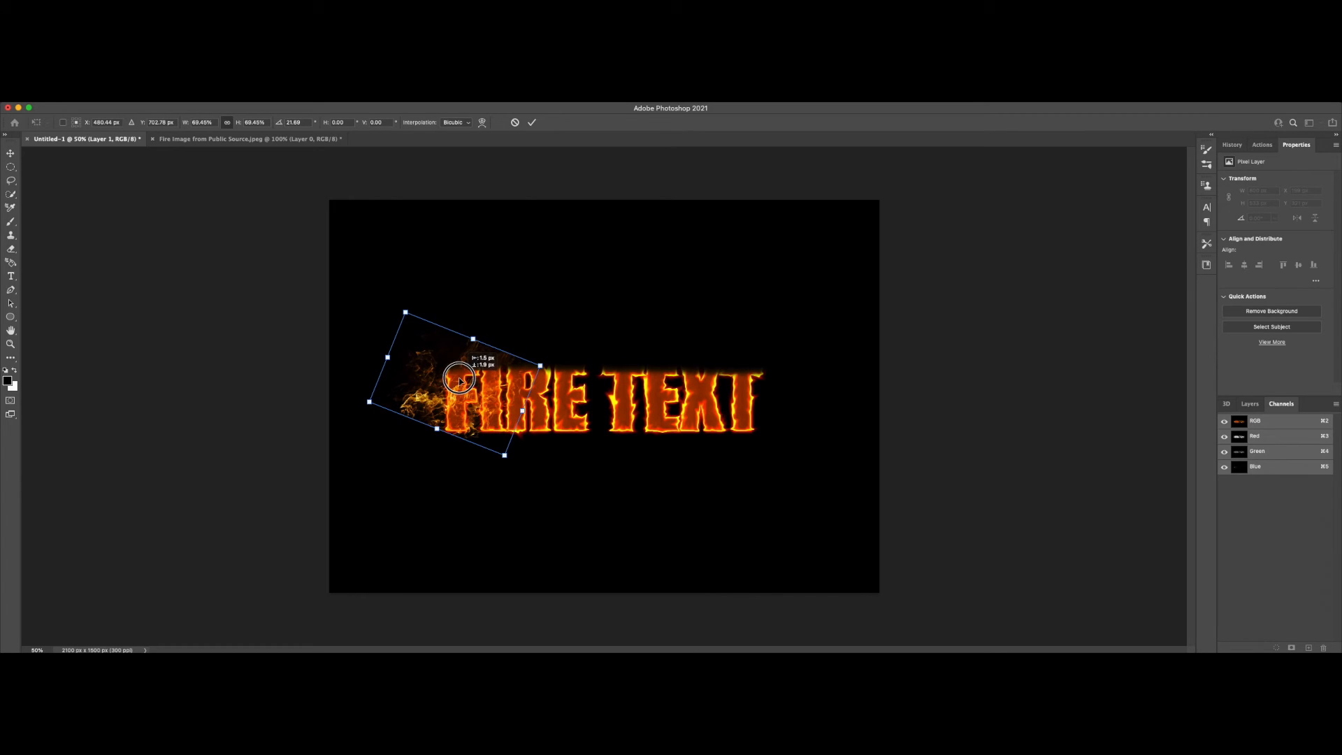
left_click_drag(551, 364, 553, 380)
left_click_drag(417, 306, 406, 284)
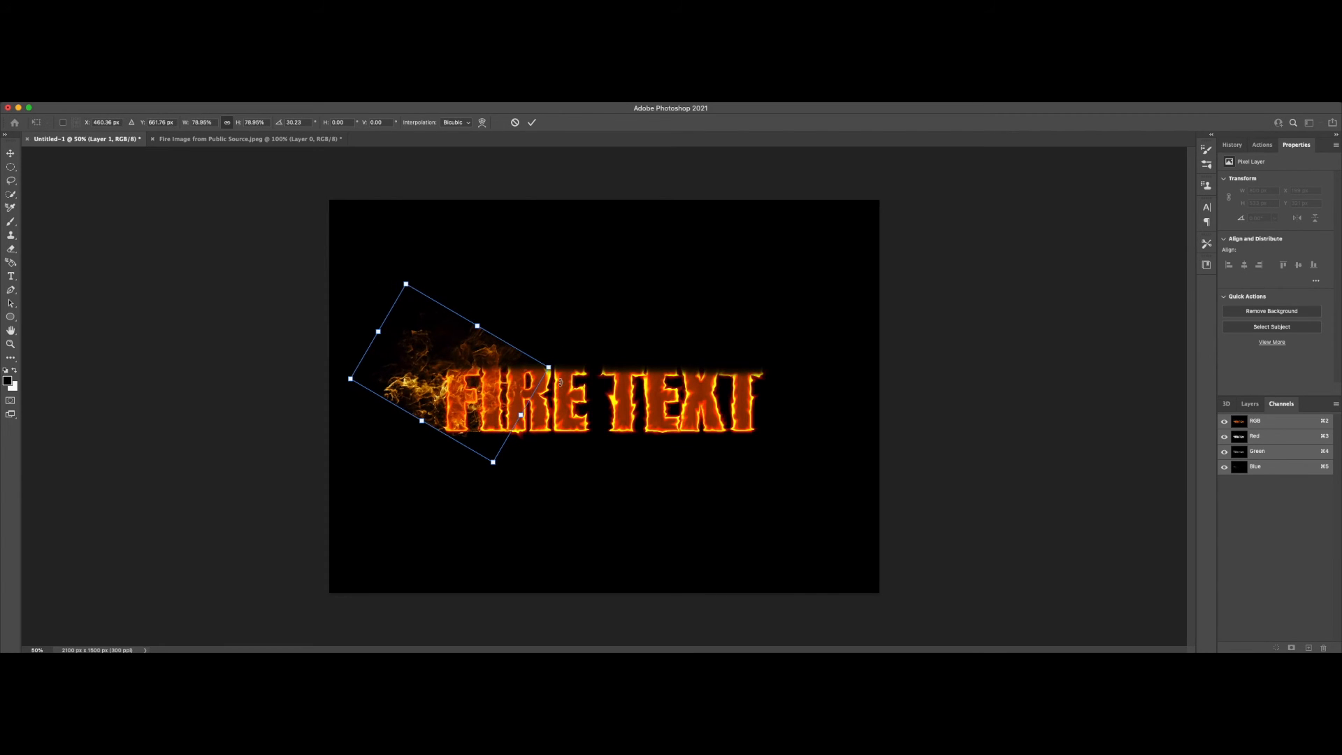
left_click(532, 123)
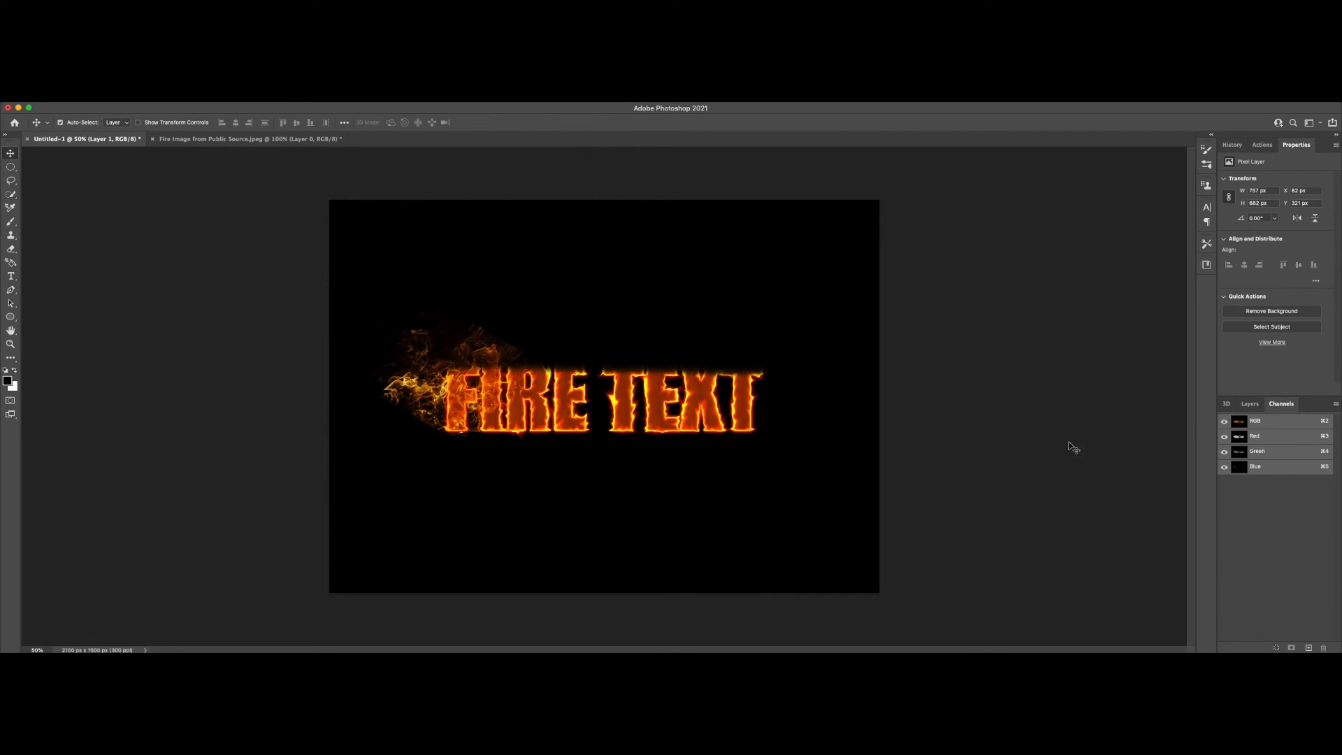
left_click(1251, 404)
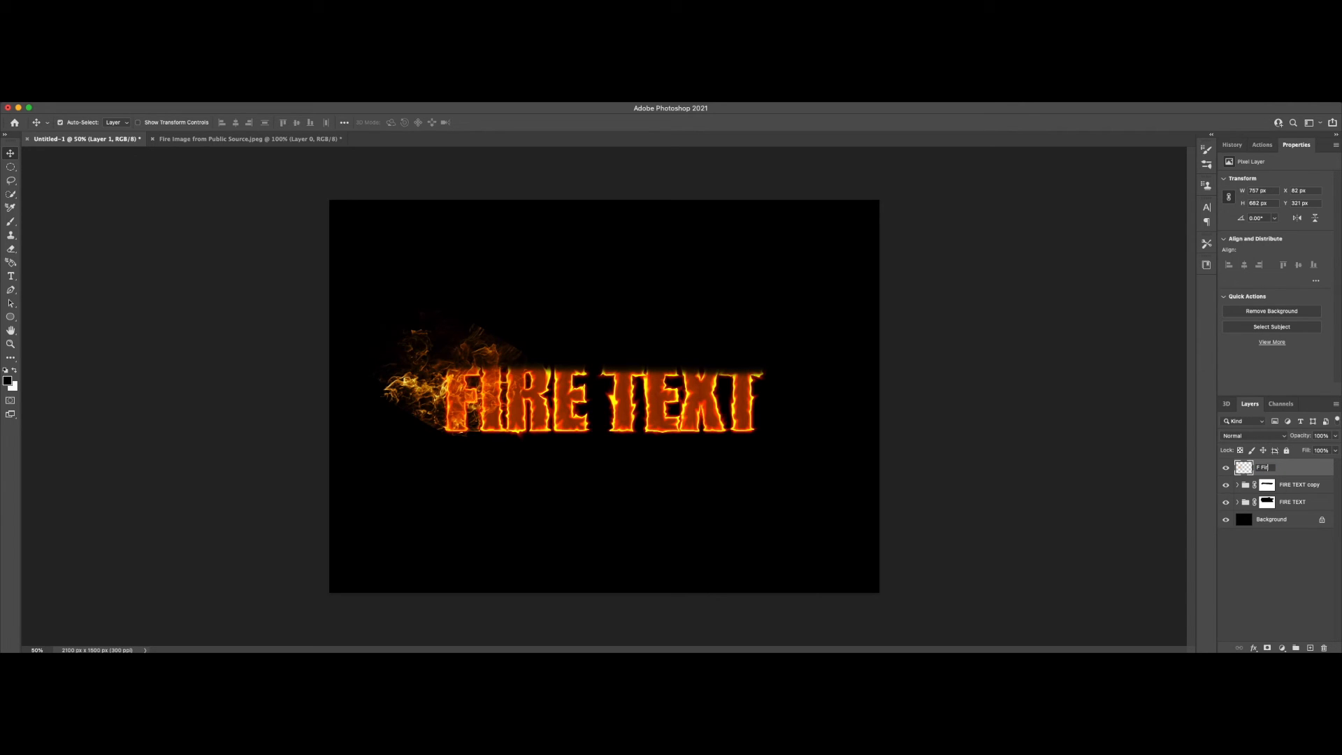
key("Return")
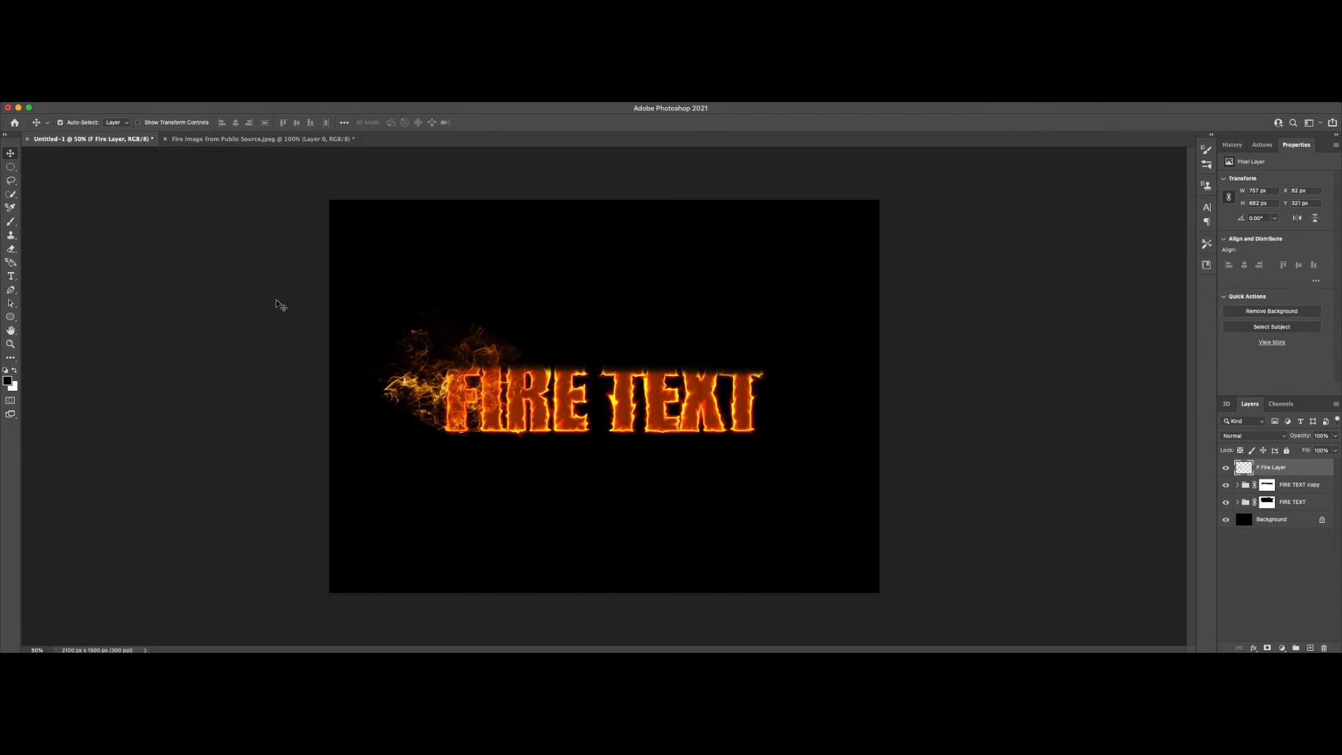
Step: Erase the stray flames beside the outer edge of the letter F on the F Fire Layer
left_click(11, 249)
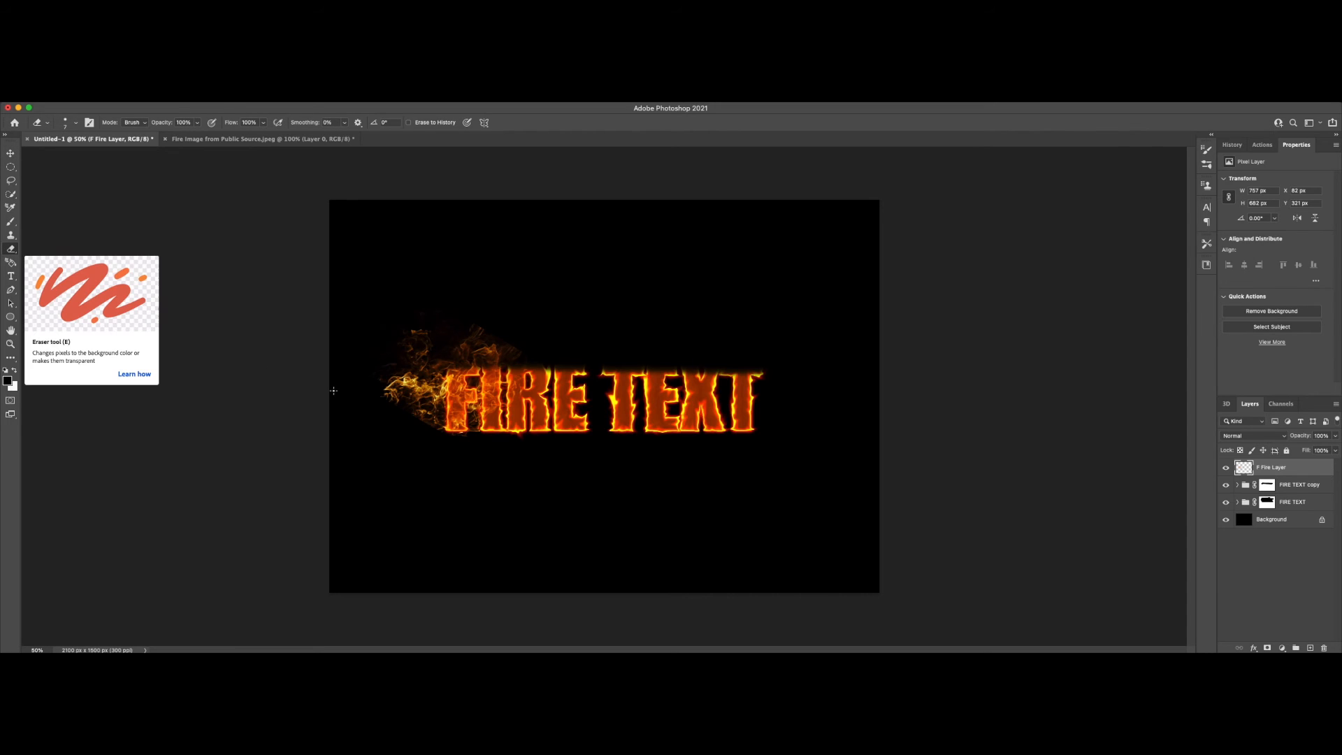
scroll(426, 408, "up", 5)
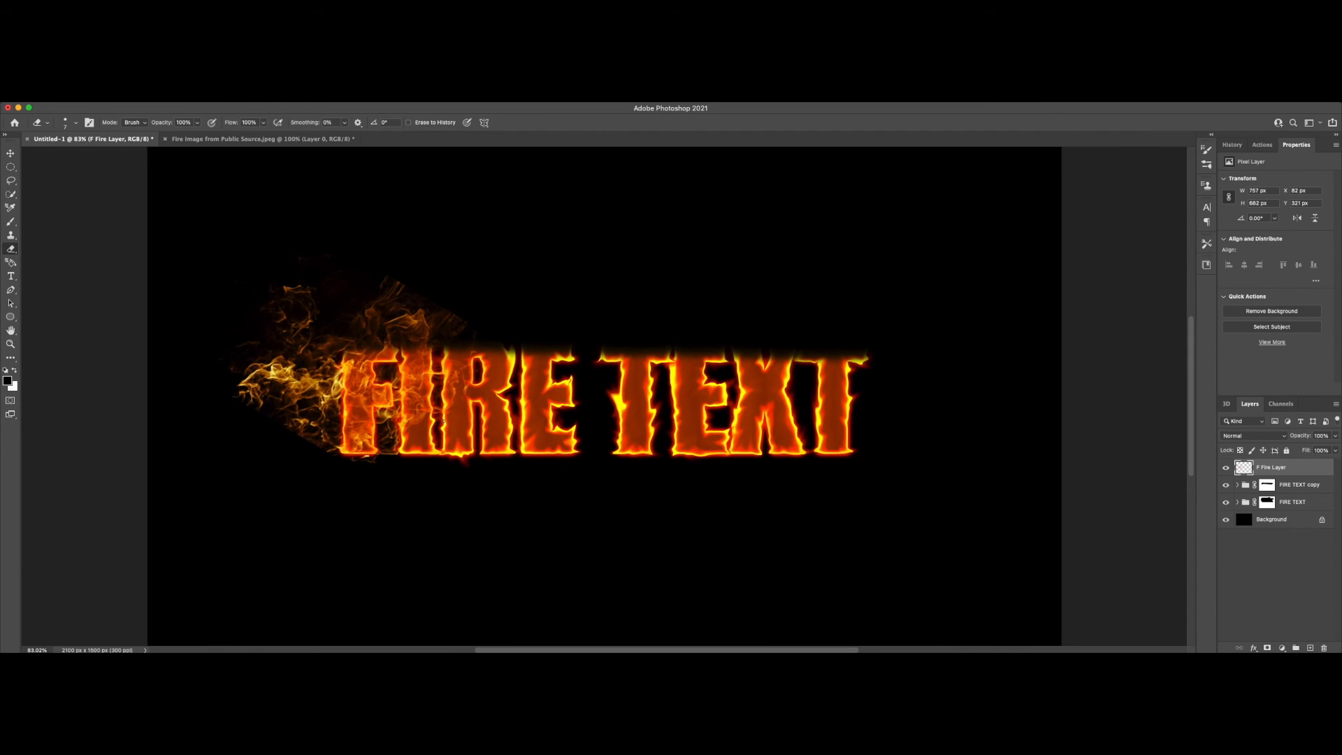
scroll(426, 409, "left", 1)
scroll(444, 421, "up", 5)
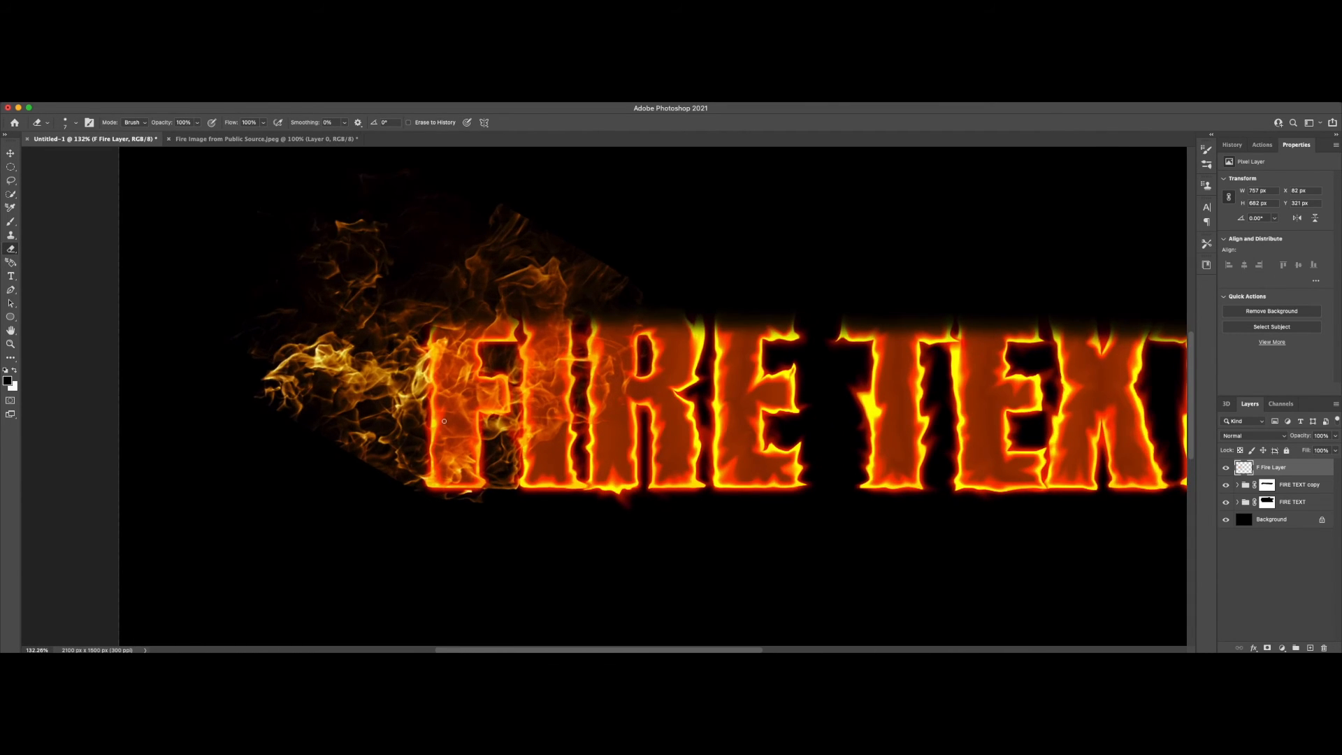
scroll(444, 421, "left", 1)
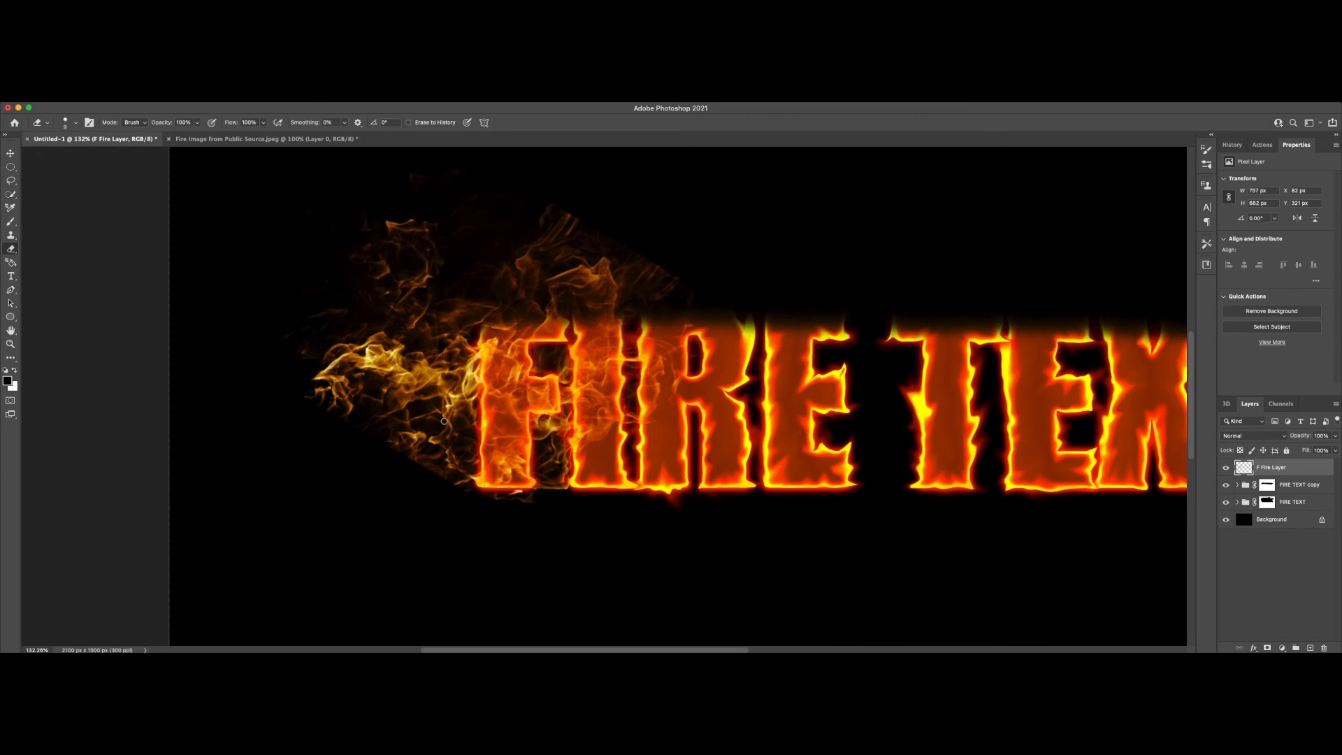
mouse_move(437, 458)
left_mouse_down()
mouse_move(429, 428)
mouse_move(452, 490)
mouse_move(542, 504)
mouse_move(473, 515)
mouse_move(449, 488)
mouse_move(445, 241)
mouse_move(437, 288)
mouse_move(435, 266)
mouse_move(418, 268)
mouse_move(457, 182)
left_mouse_up()
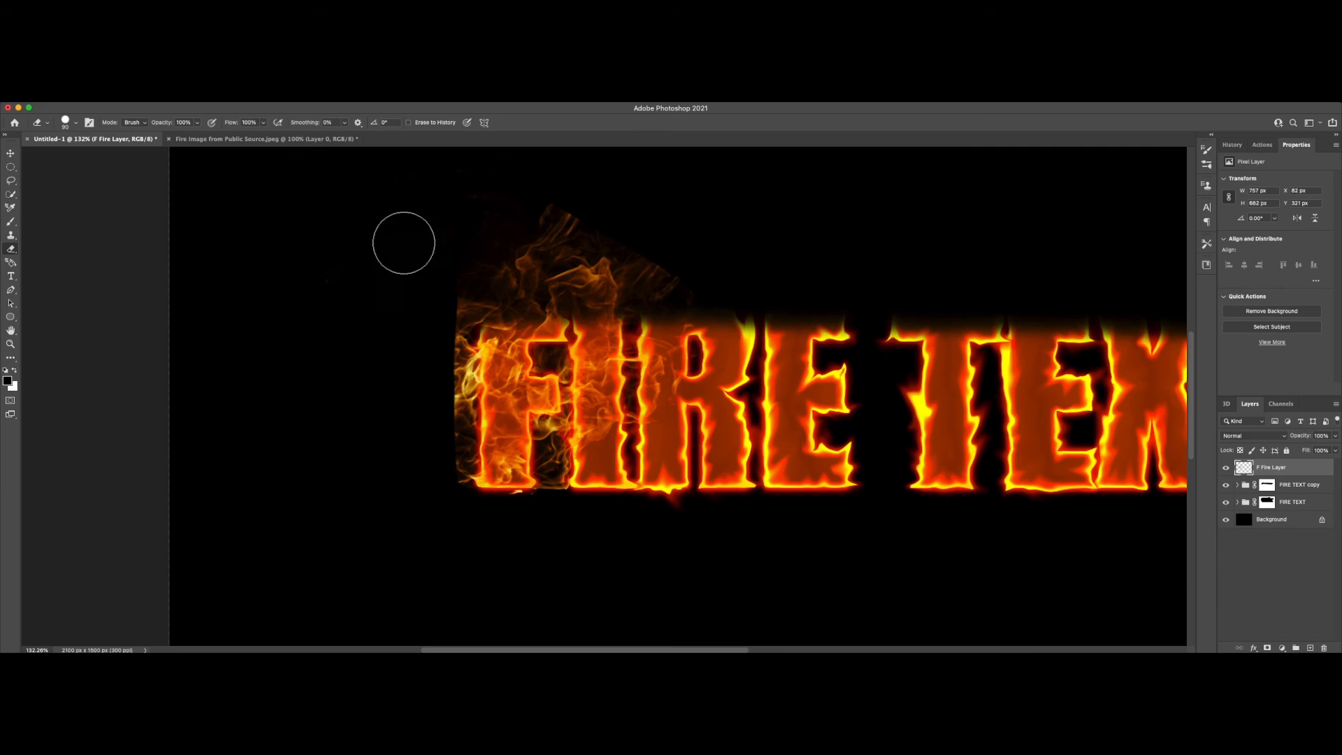
scroll(419, 335, "up", 1)
mouse_move(419, 335)
left_mouse_down()
mouse_move(453, 321)
mouse_move(434, 389)
mouse_move(454, 440)
mouse_move(536, 485)
left_mouse_up()
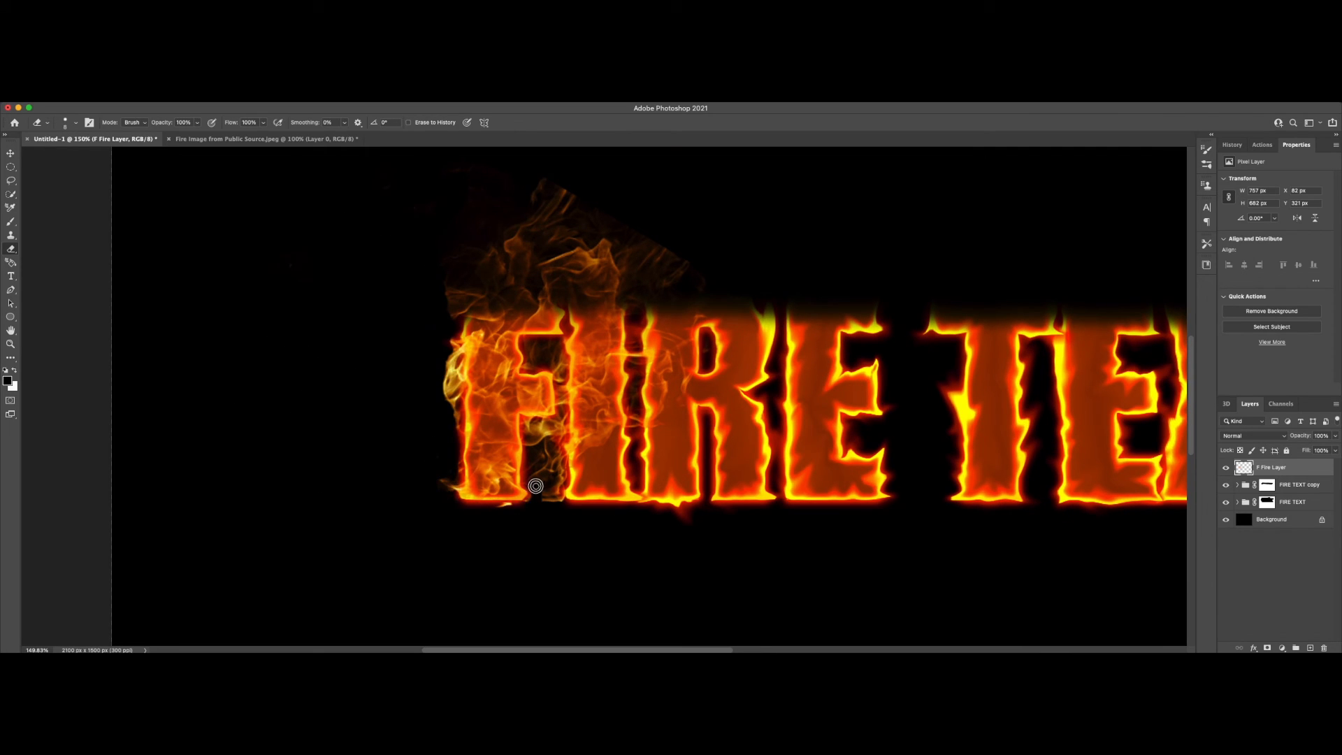
Step: Erase the flames between F and I and above the R on the F Fire Layer with a larger eraser
key("bracketright")
key("bracketright")
key("bracketright")
key("bracketright")
key("bracketright")
mouse_move(547, 366)
left_mouse_down()
mouse_move(573, 392)
mouse_move(561, 497)
left_mouse_up()
left_click_drag(624, 251, 678, 290)
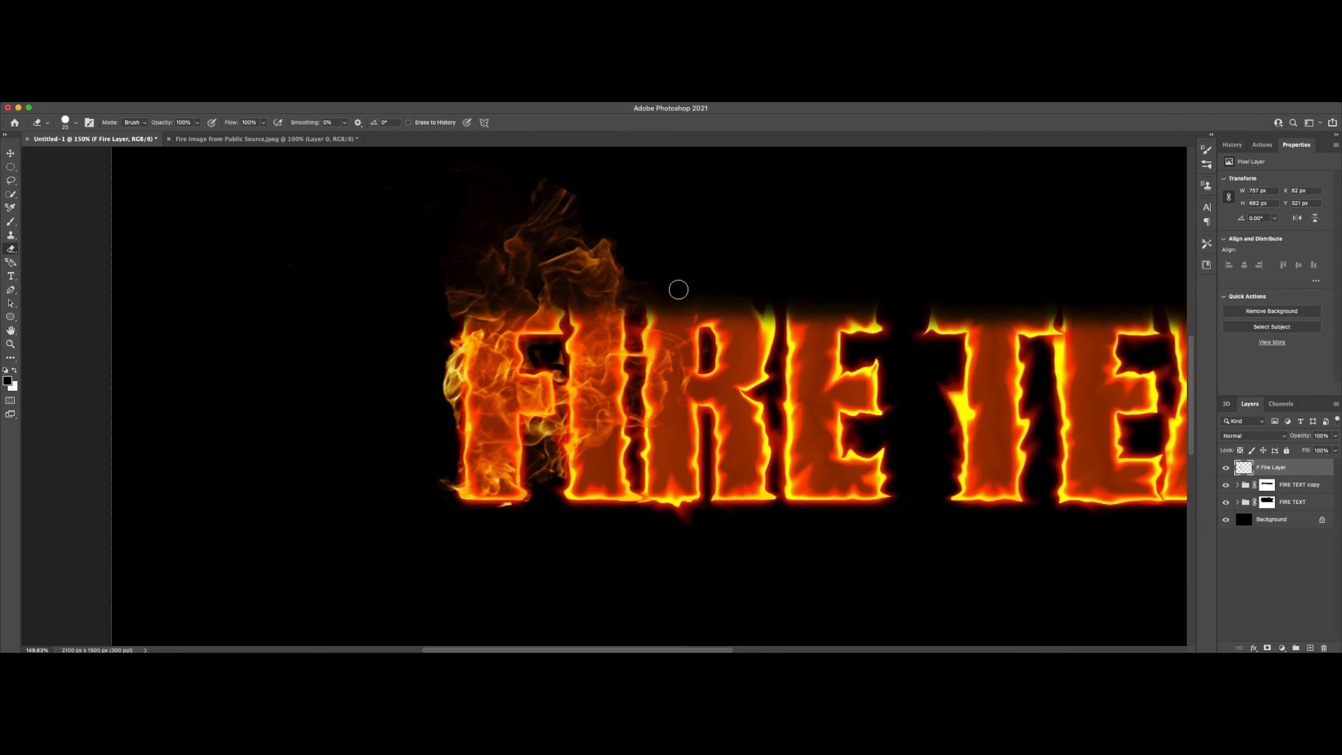
key("super+minus")
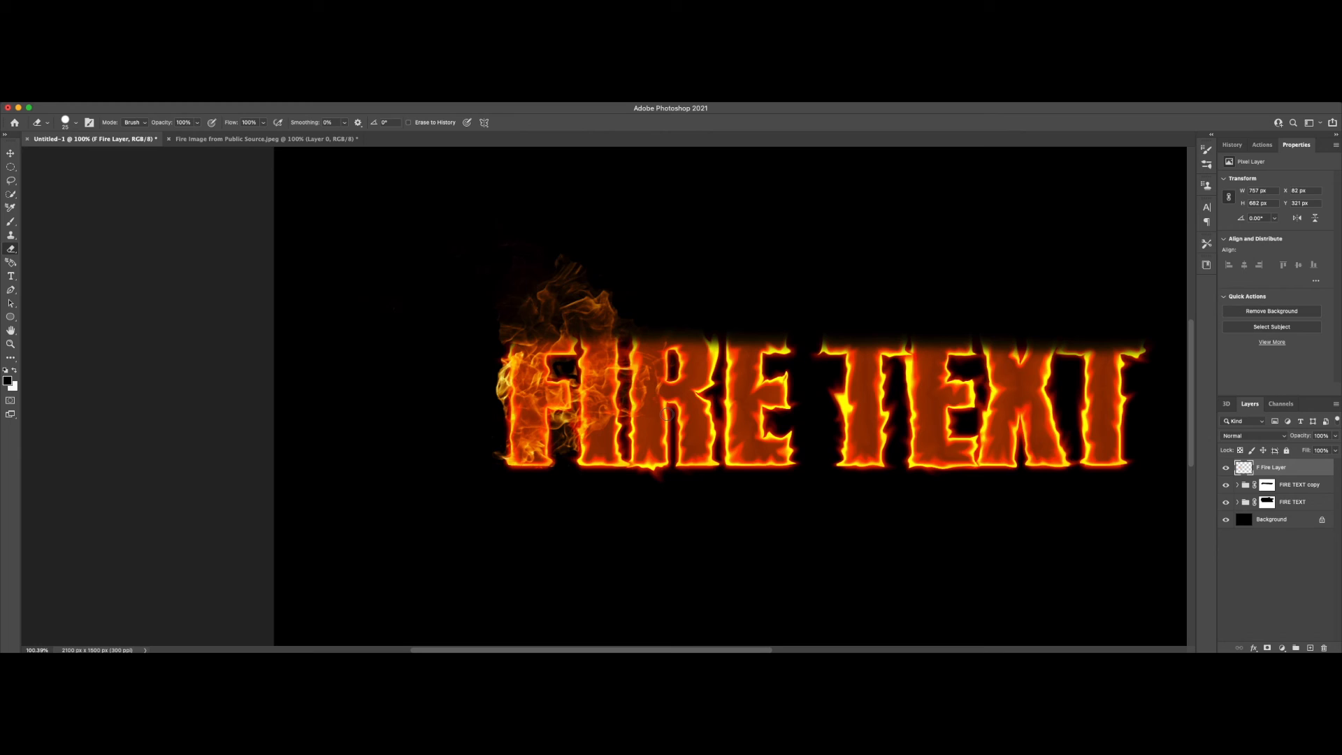
Step: Name the second flame layer I Fire Layer
right_click(1284, 467)
left_click(1174, 189)
type("I Fire Layer")
key("Return")
Step: Transform further flame copies over the following letters, scaling Layer 4 to about 49% and rotating it about 84° over the E of TEXT
key("super+t")
left_click_drag(527, 290, 596, 302)
left_click_drag(595, 353, 655, 370)
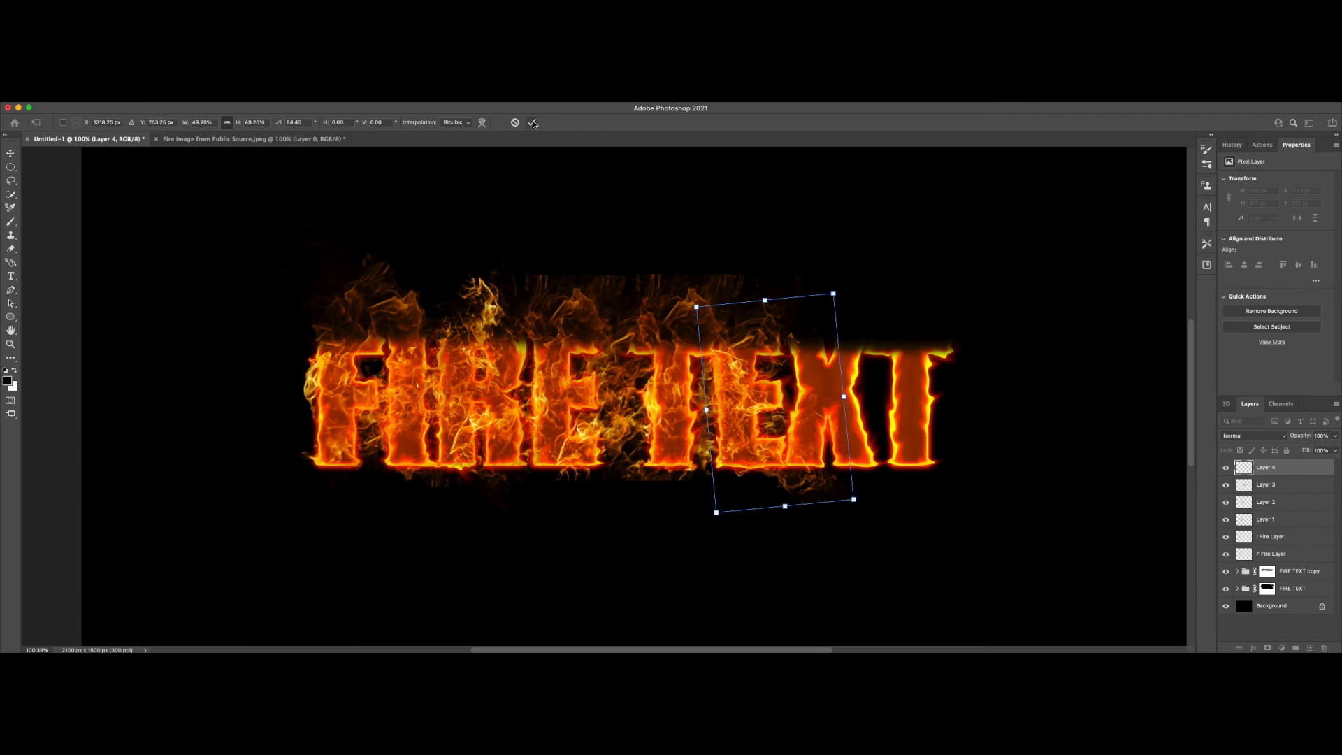
left_click(532, 123)
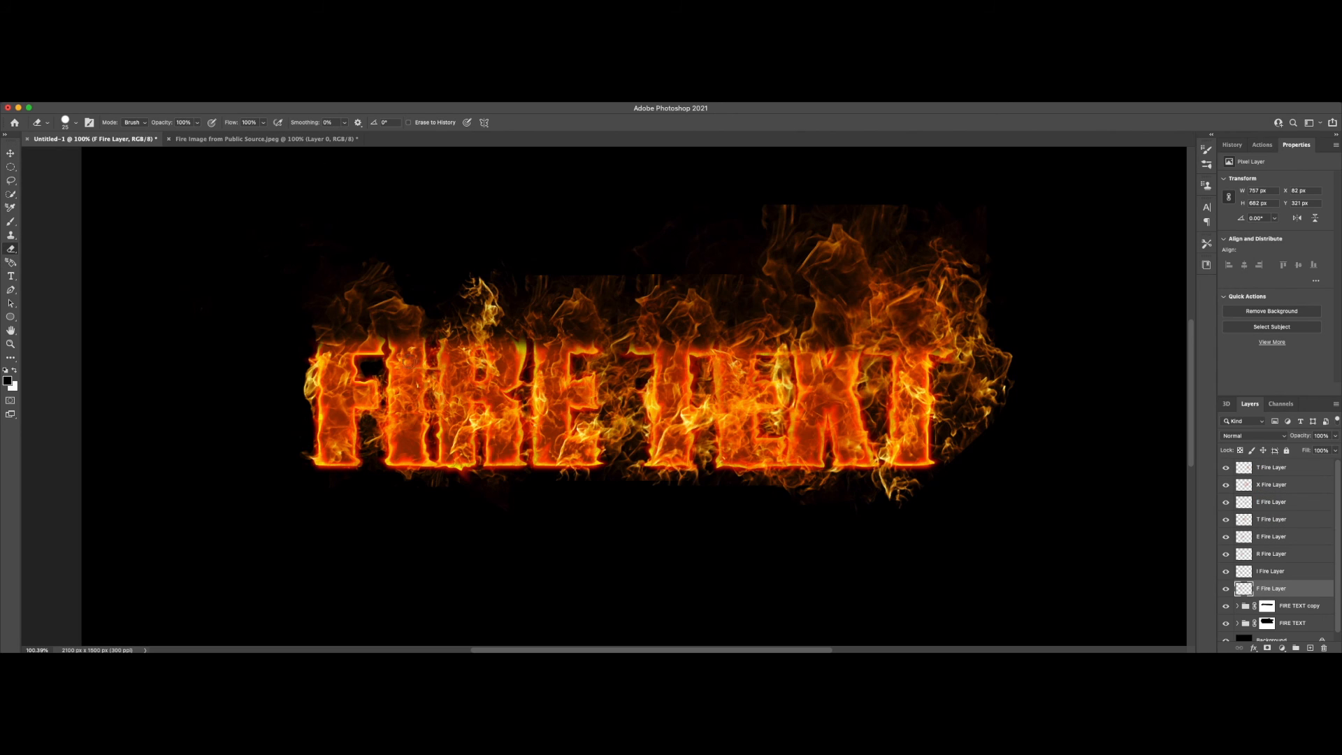
Step: Erase the excess flames in and around the E of FIRE on its E Fire Layer
key("alt+bracketright")
key("alt+bracketright")
key("alt+bracketright")
mouse_move(529, 381)
left_mouse_down()
mouse_move(525, 430)
mouse_move(608, 476)
mouse_move(621, 405)
mouse_move(602, 291)
mouse_move(604, 423)
left_mouse_up()
Step: Erase the excess flames beside the E of TEXT on its E Fire Layer and above the X on the X Fire Layer
key("alt+bracketright")
key("alt+bracketright")
key("alt+bracketright")
key("alt+bracketleft")
left_click_drag(774, 360, 776, 451)
key("alt+bracketright")
mouse_move(881, 217)
left_mouse_down()
mouse_move(632, 240)
mouse_move(881, 232)
left_mouse_up()
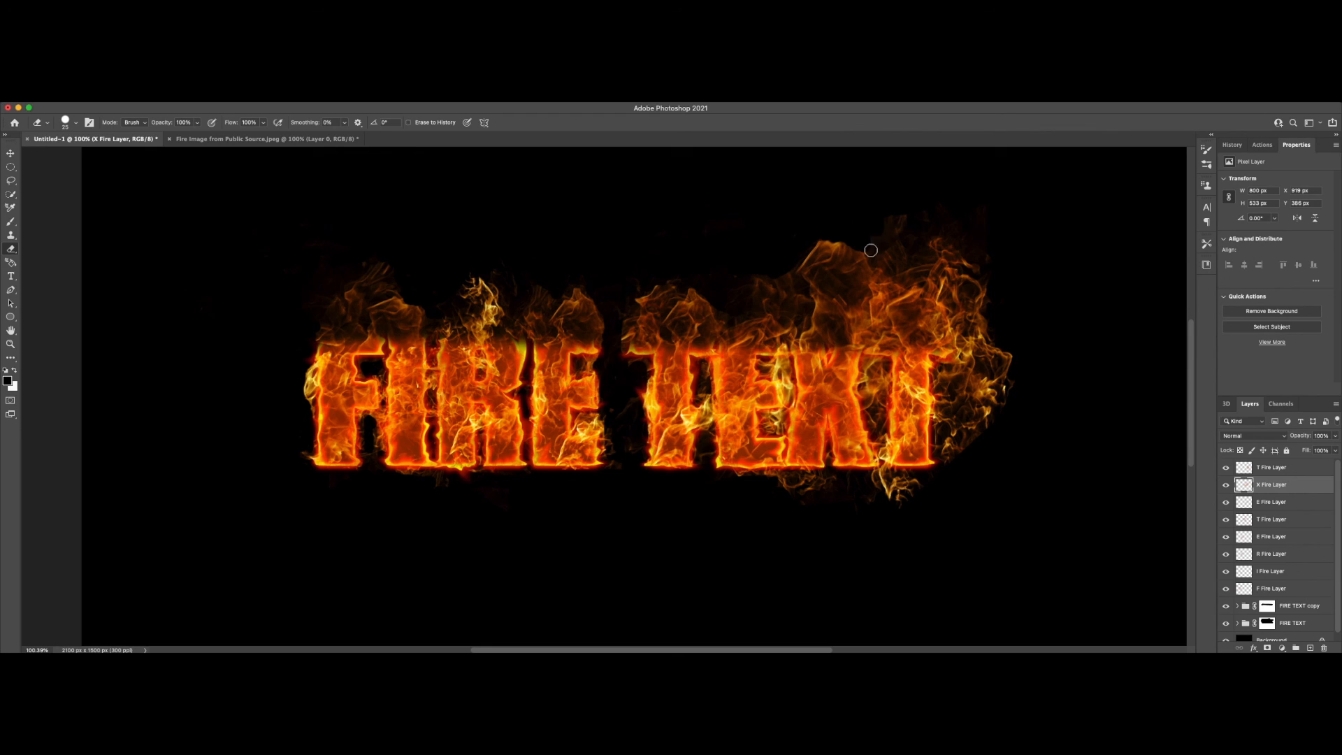
Step: Erase the excess flames above and beside the last T of TEXT on the T Fire Layer
key("alt+bracketright")
left_click_drag(975, 260, 908, 258)
mouse_move(947, 454)
left_mouse_down()
mouse_move(997, 352)
mouse_move(950, 373)
left_mouse_up()
left_click_drag(978, 294, 941, 419)
Step: Erase the stray flames between the last letters of TEXT and above the X on the X Fire Layer, using smaller and larger eraser sizes
key("super+plus")
key("bracketleft")
key("bracketleft")
key("bracketleft")
key("bracketleft")
key("bracketleft")
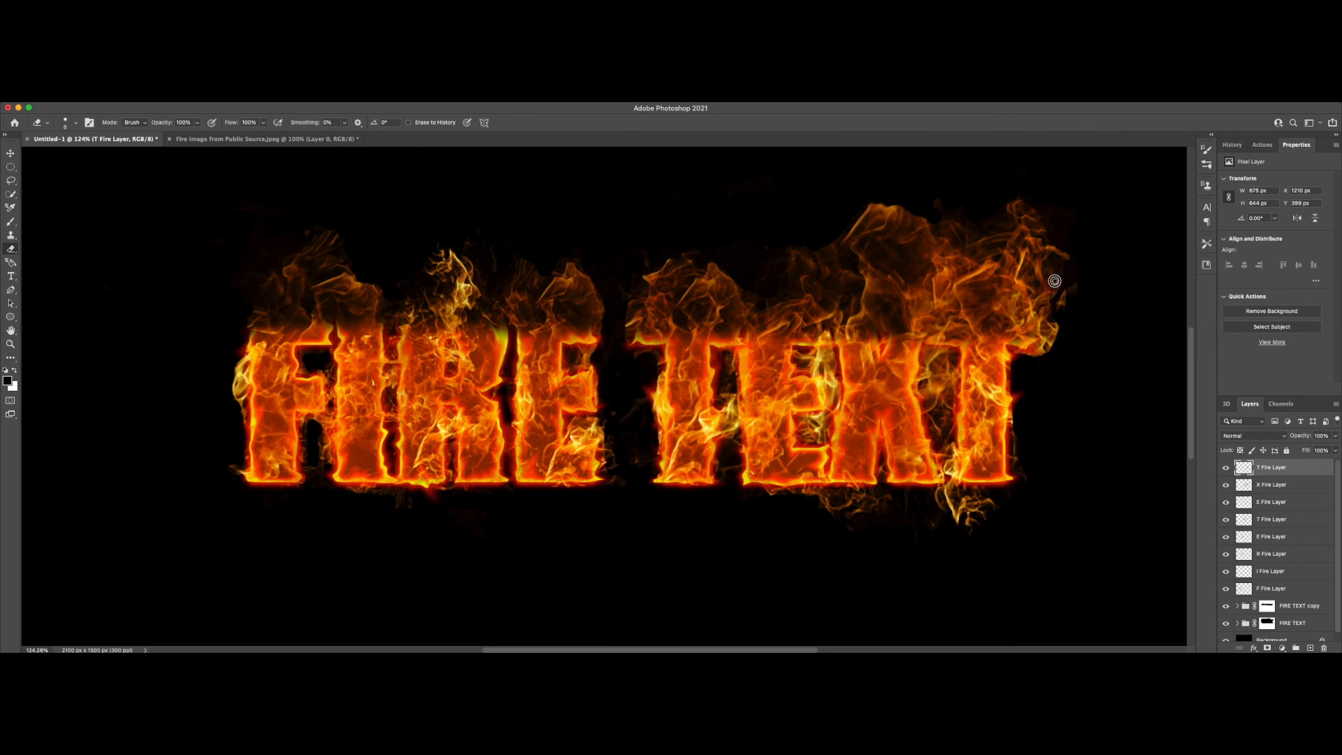
key("alt+bracketleft")
mouse_move(810, 366)
left_mouse_down()
mouse_move(837, 400)
mouse_move(833, 421)
mouse_move(811, 448)
left_mouse_up()
mouse_move(930, 358)
left_mouse_down()
mouse_move(943, 409)
mouse_move(986, 367)
left_mouse_up()
key("super+minus")
key("bracketright")
key("bracketright")
key("bracketright")
key("bracketright")
key("bracketright")
key("bracketright")
key("bracketright")
key("bracketright")
key("bracketright")
mouse_move(863, 264)
left_mouse_down()
mouse_move(816, 263)
mouse_move(767, 294)
mouse_move(980, 274)
left_mouse_up()
Step: Copy the selected flames from the fire image above the F Fire Layer and scale them to about 444 × 296 px over the tops of F and I
key("alt+bracketleft")
key("alt+bracketleft")
key("alt+bracketleft")
key("alt+bracketleft")
key("alt+bracketleft")
key("alt+bracketleft")
left_click(268, 139)
key("super+c")
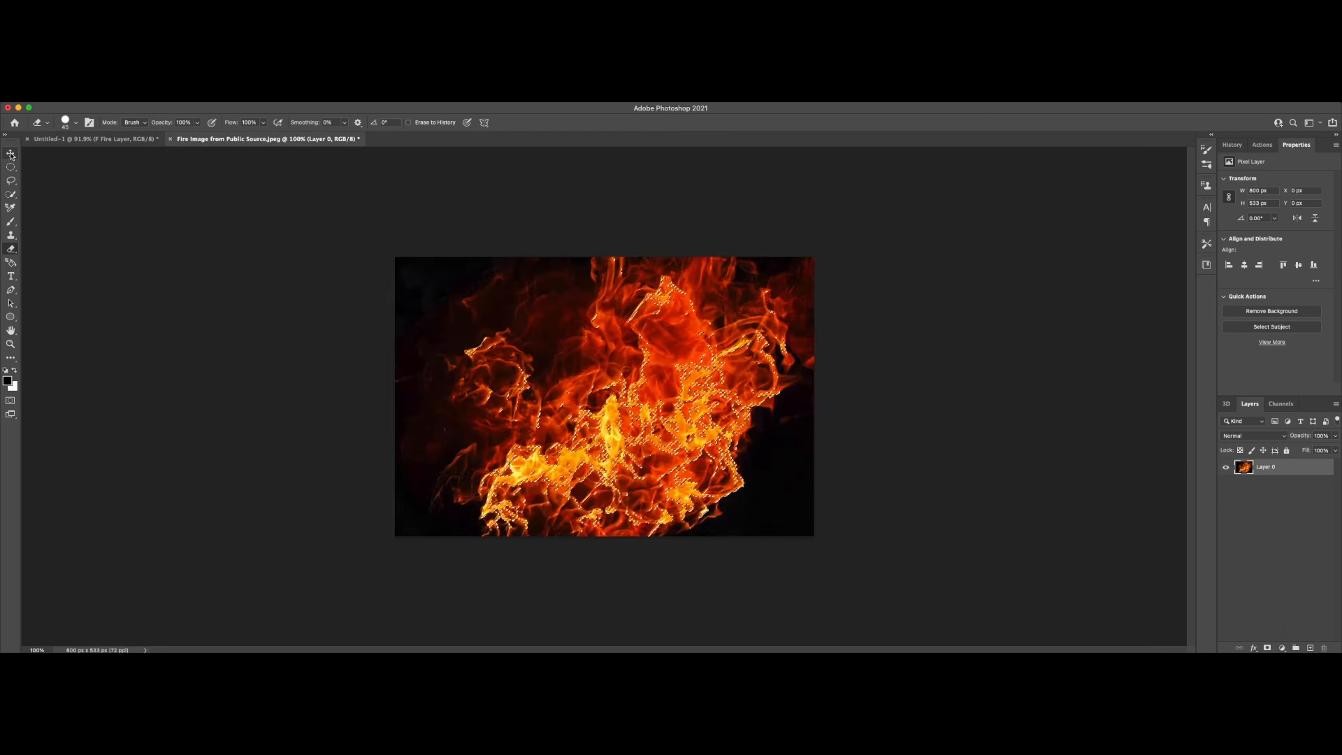
left_click(95, 139)
key("super+v")
key("super+t")
left_click_drag(626, 418, 522, 404)
left_click(532, 122)
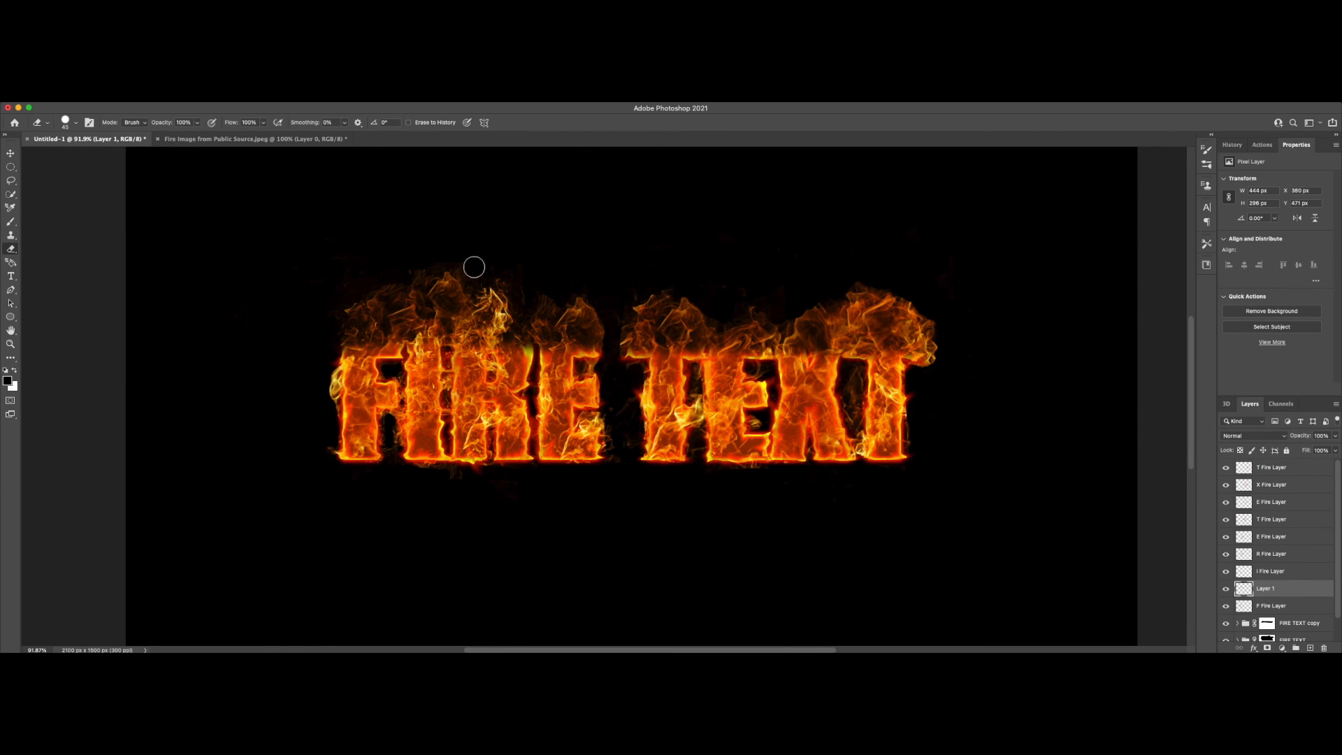
Step: Group the flame layers above the F Fire Layer as Fire and switch to the Move tool
scroll(935, 486, "down", 2)
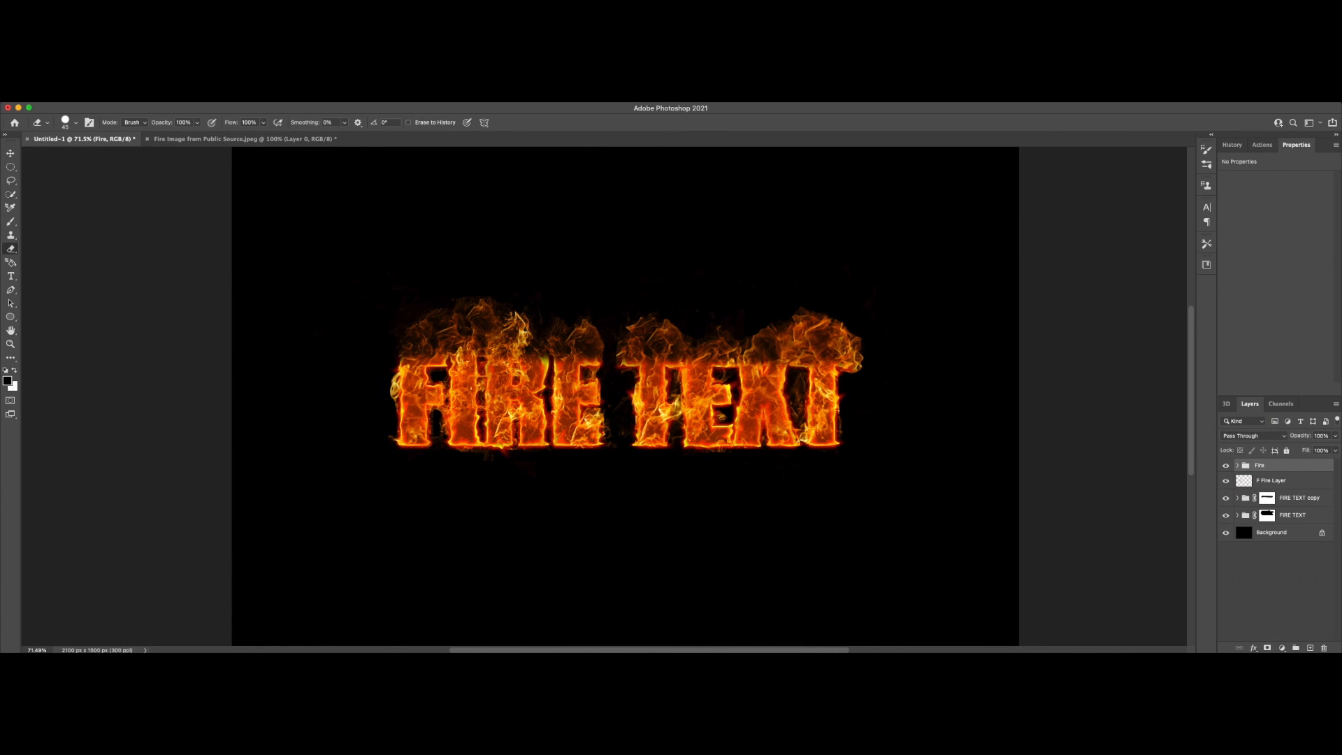
key("v")
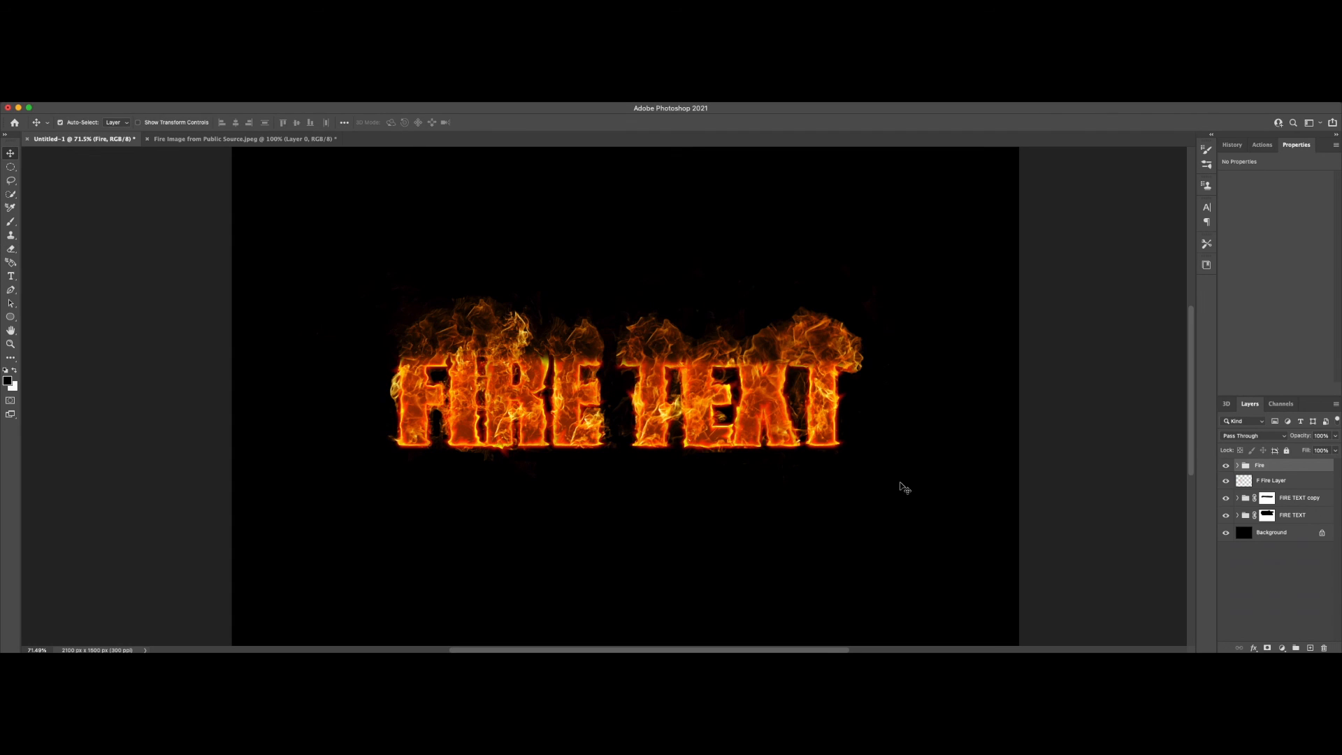